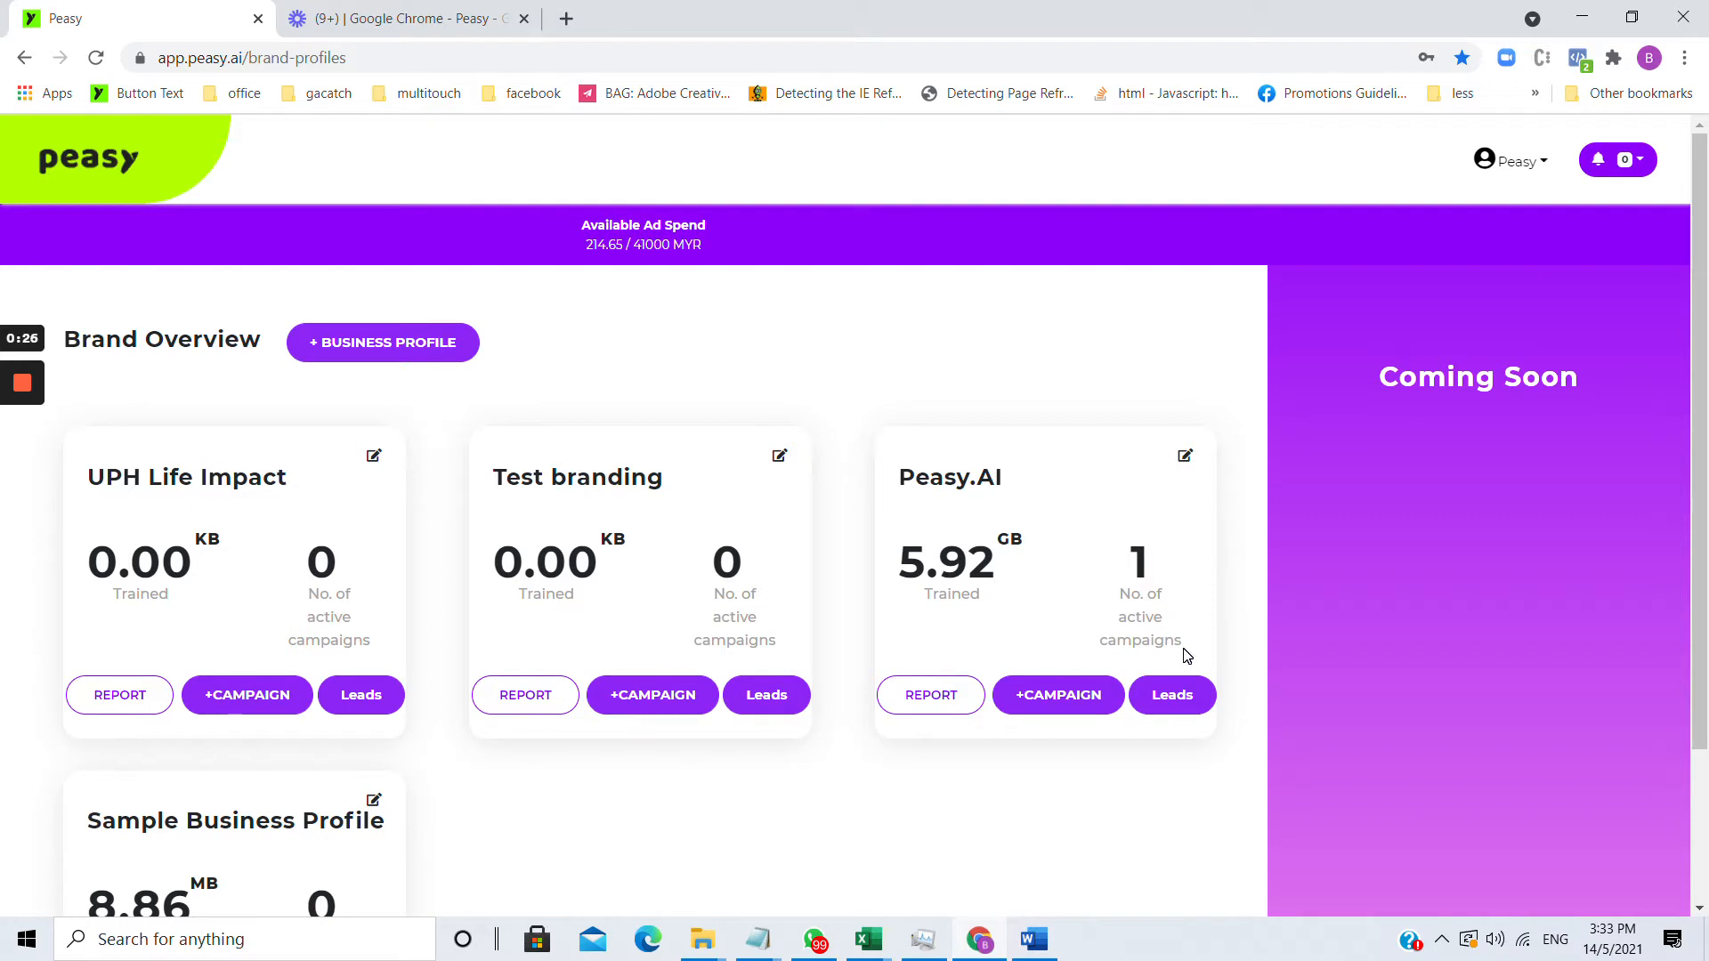
- Start a new campaign for the Peasy.AI business profile and choose Engagement as its objective
{"action": "left_click", "coordinate": [1055, 693]}
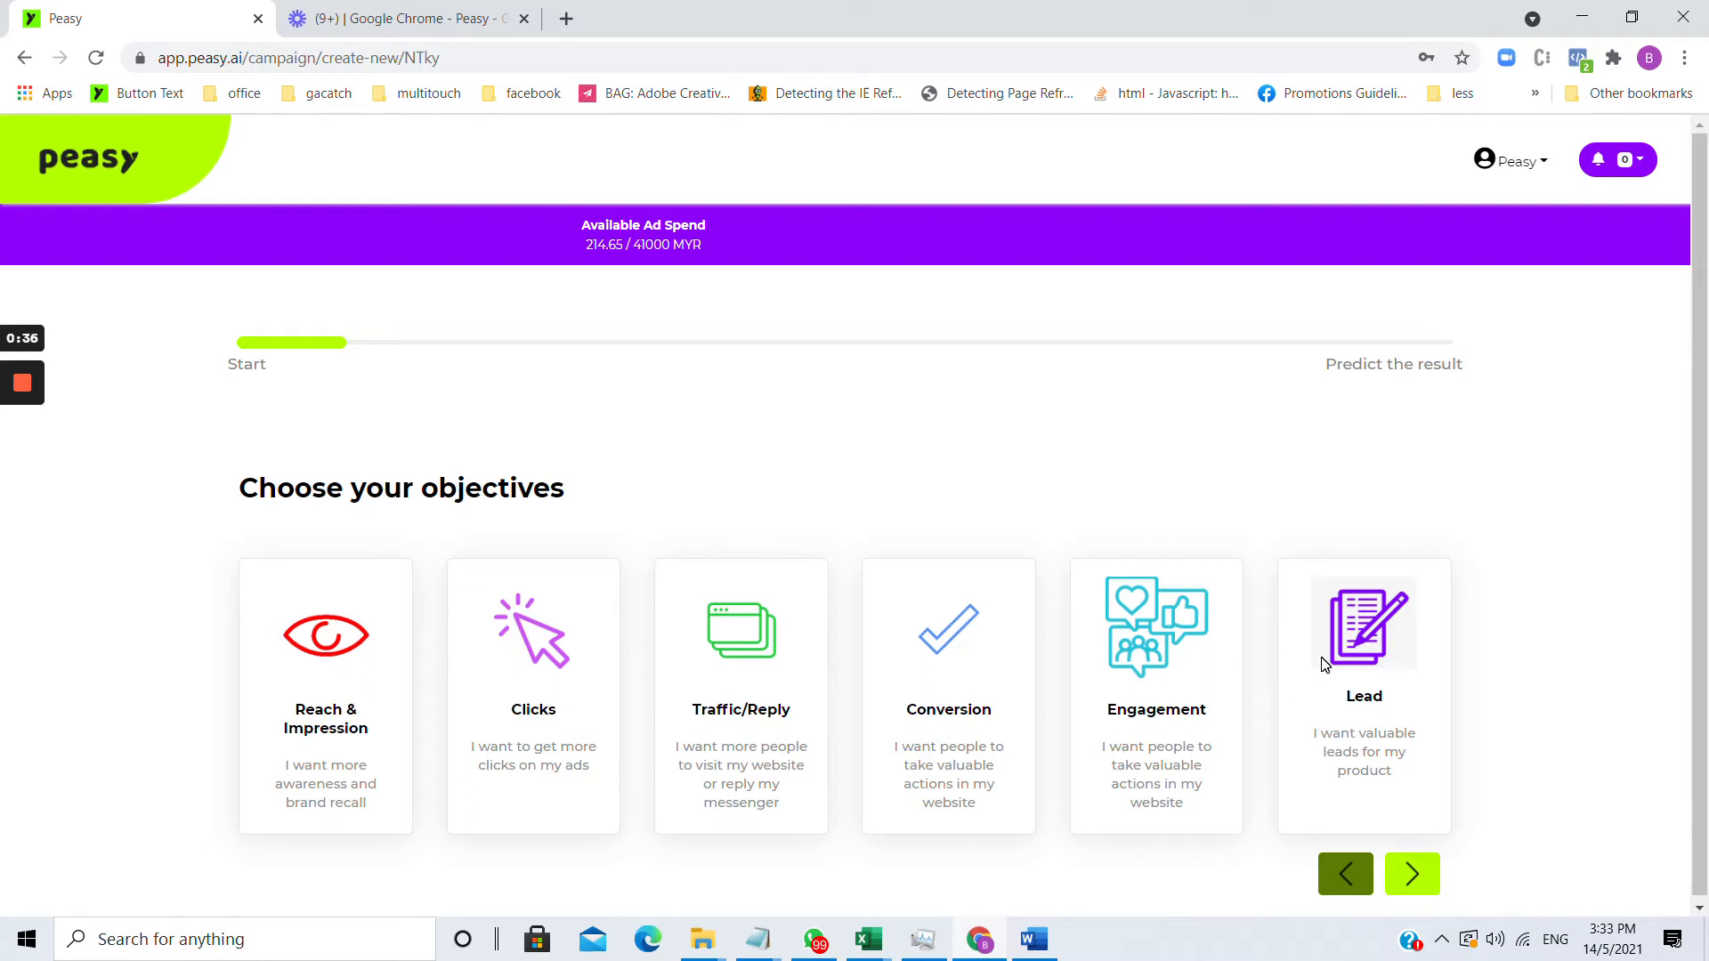
{"action": "scroll", "coordinate": [1156, 509], "scroll_direction": "down", "scroll_amount": 1}
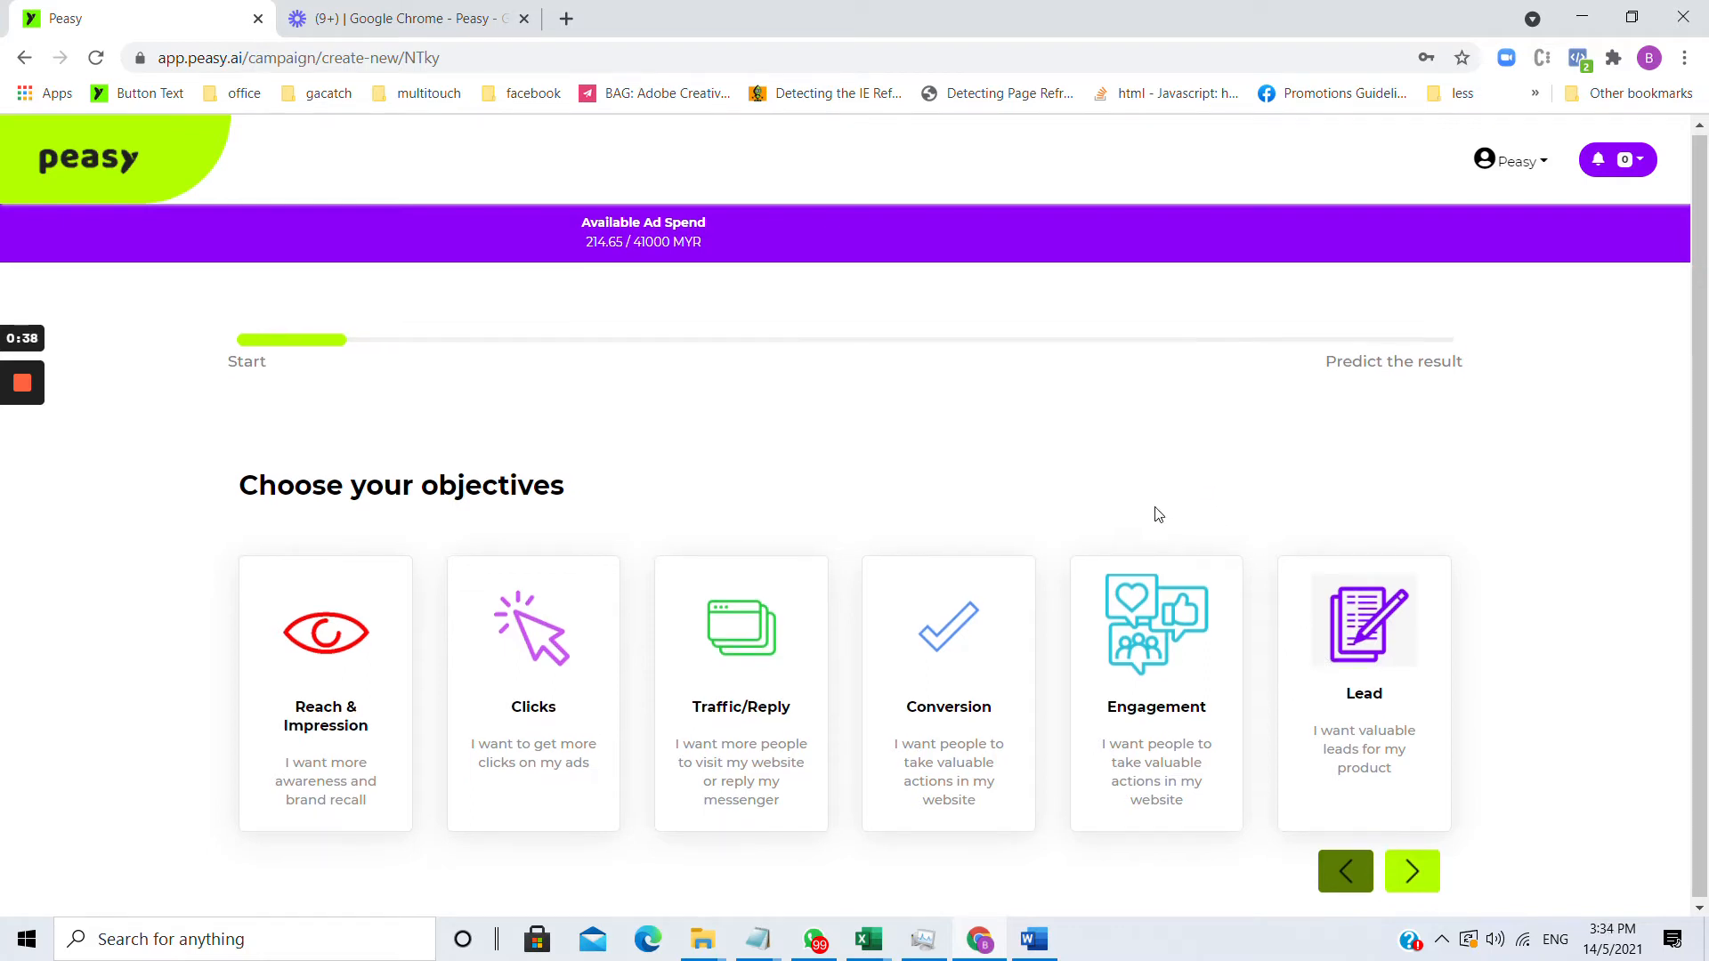
{"action": "left_click", "coordinate": [1146, 623]}
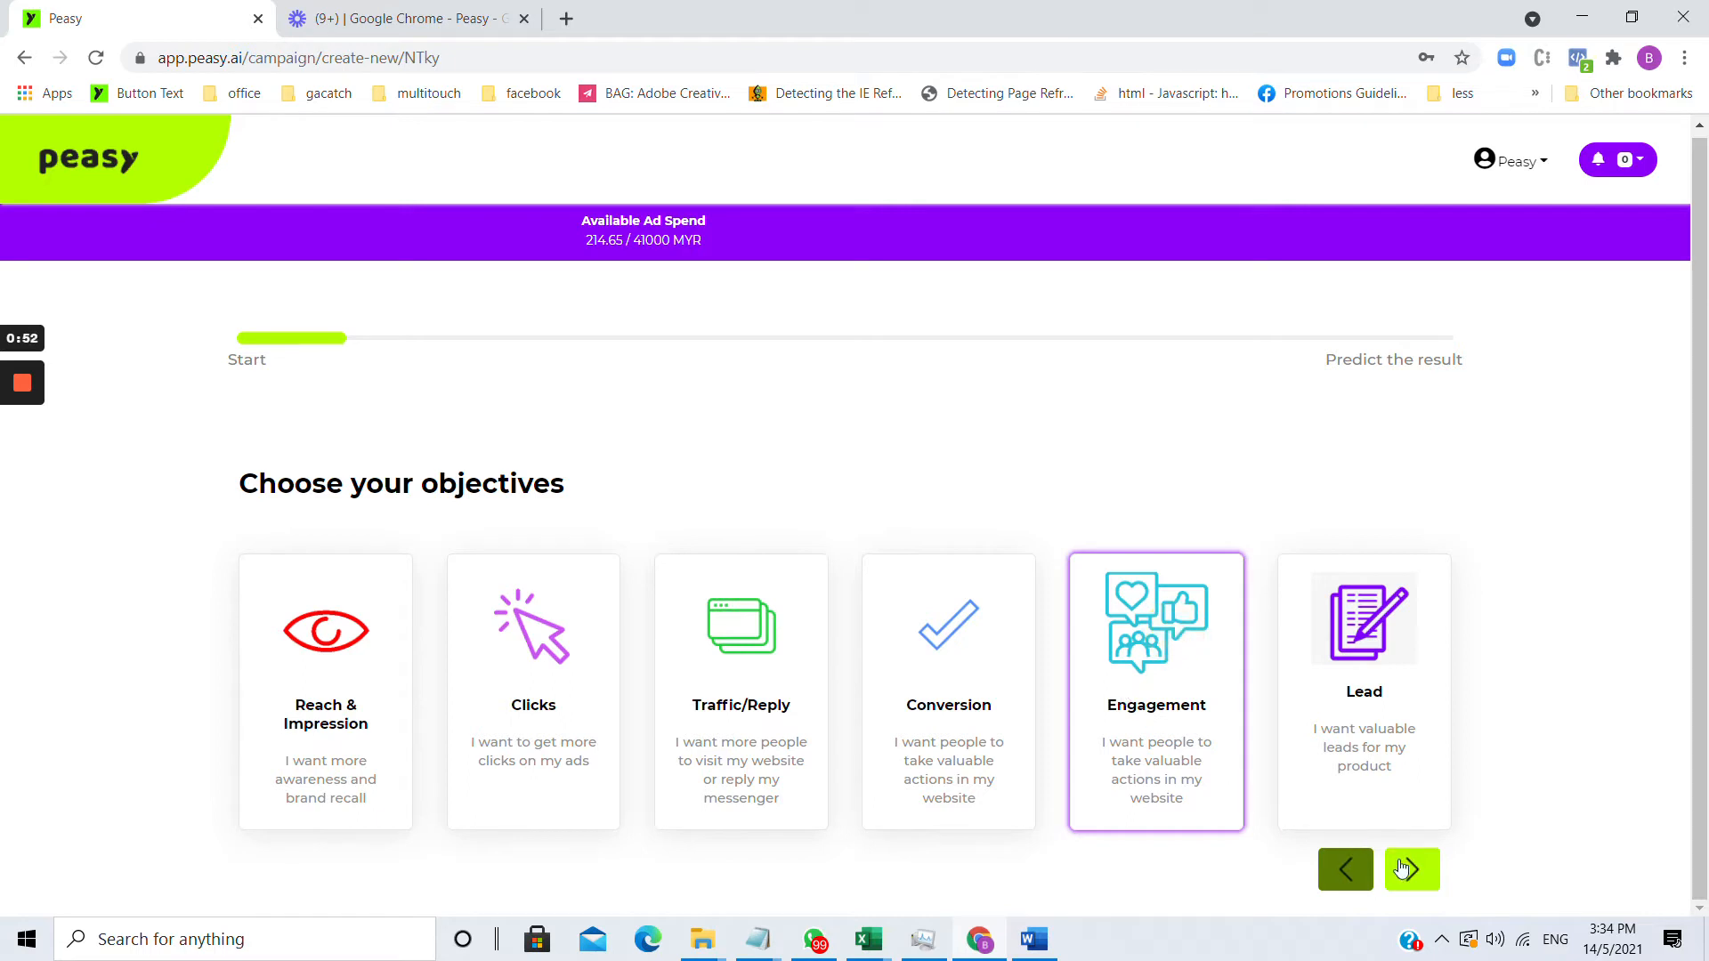
{"action": "left_click", "coordinate": [1410, 868]}
- Name the campaign "campaign name example" and continue to the campaign dates
{"action": "left_click", "coordinate": [656, 592]}
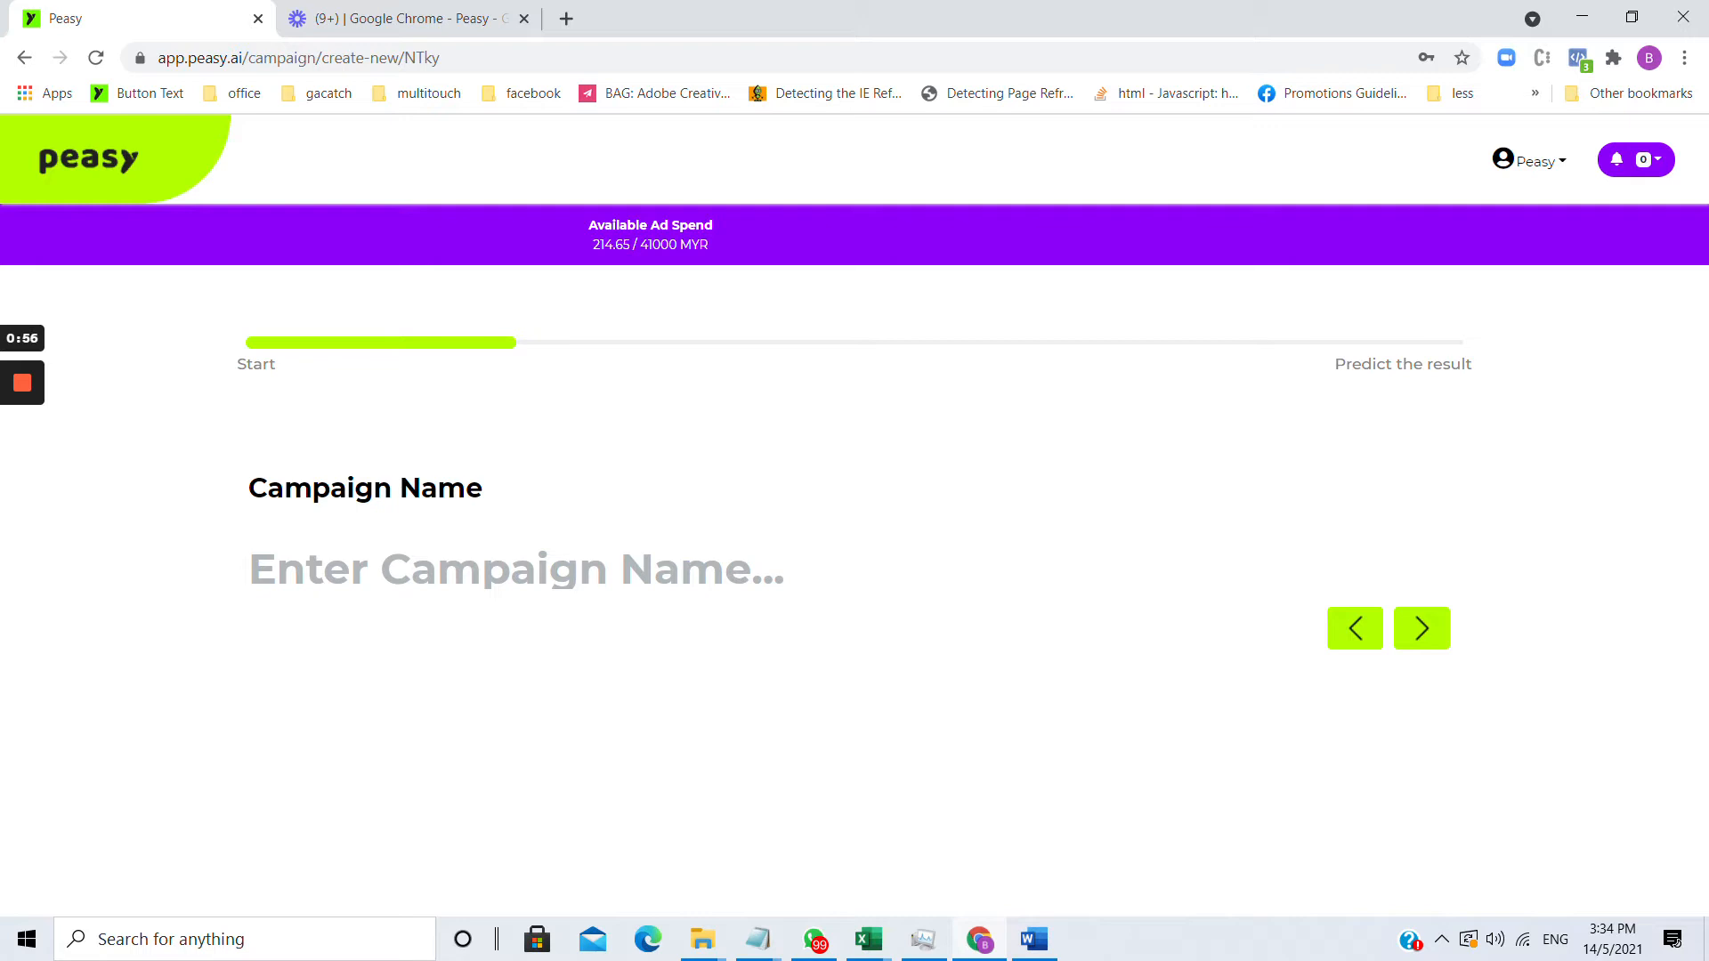
{"action": "type", "text": "cam[pai"}
{"action": "key", "text": "BackSpace"}
{"action": "key", "text": "BackSpace"}
{"action": "key", "text": "BackSpace"}
{"action": "key", "text": "BackSpace"}
{"action": "type", "text": "paia"}
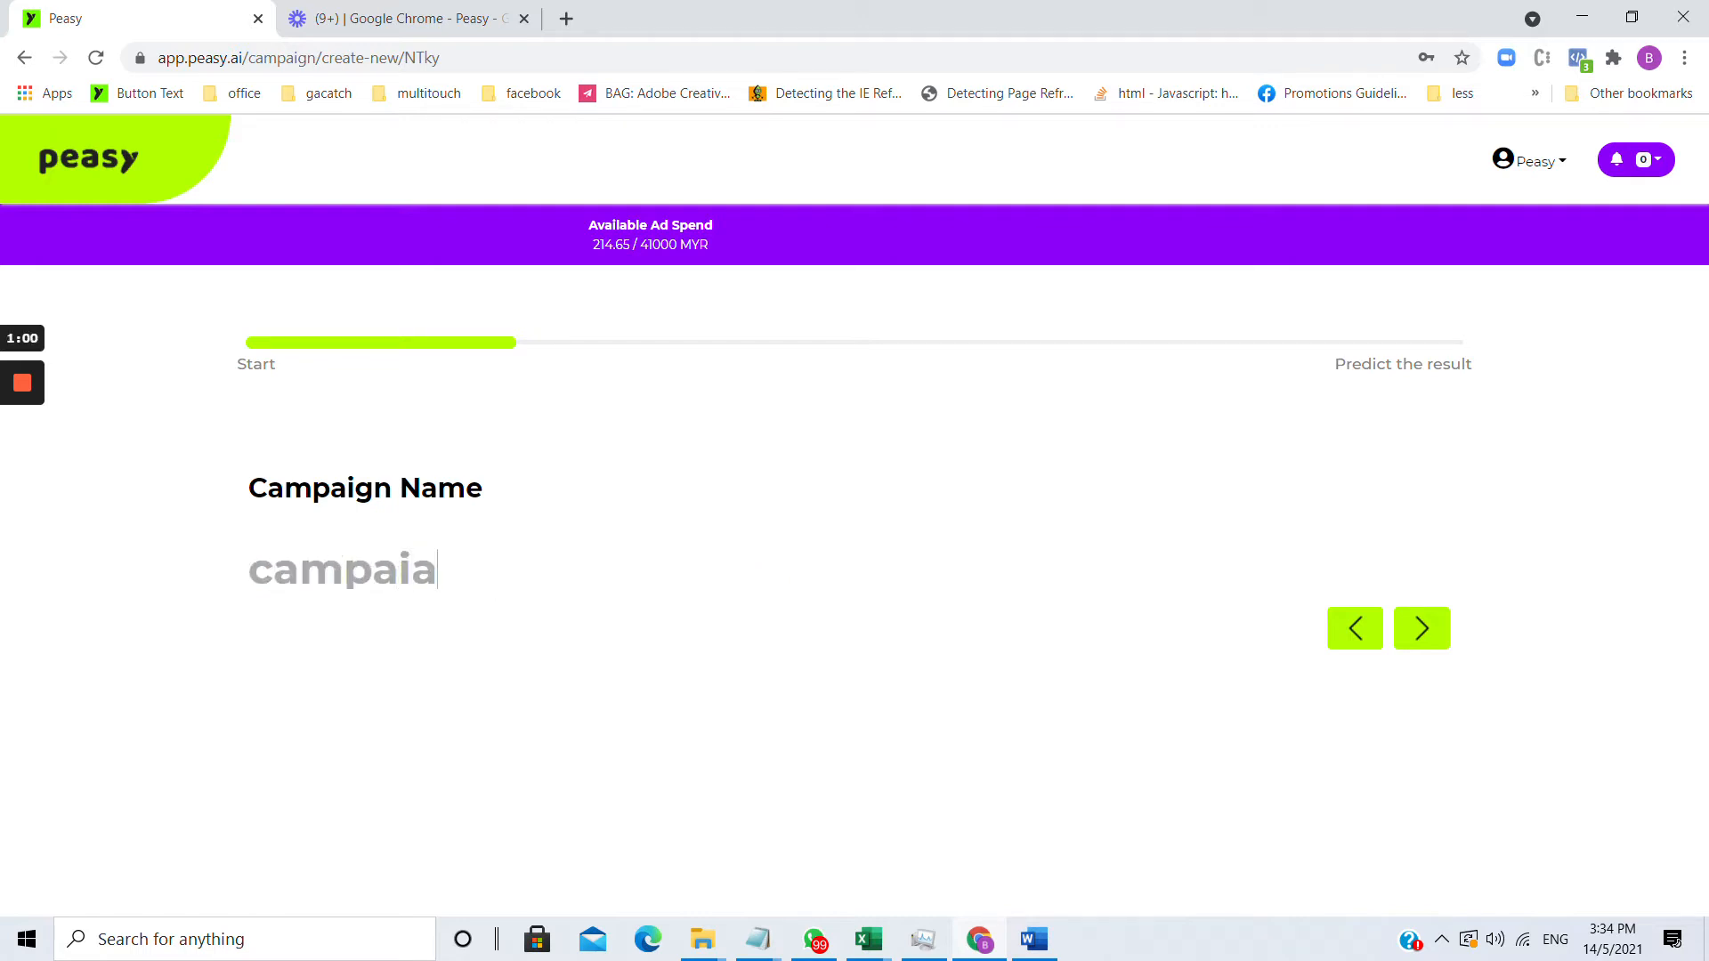
{"action": "key", "text": "BackSpace"}
{"action": "type", "text": "gn name example"}
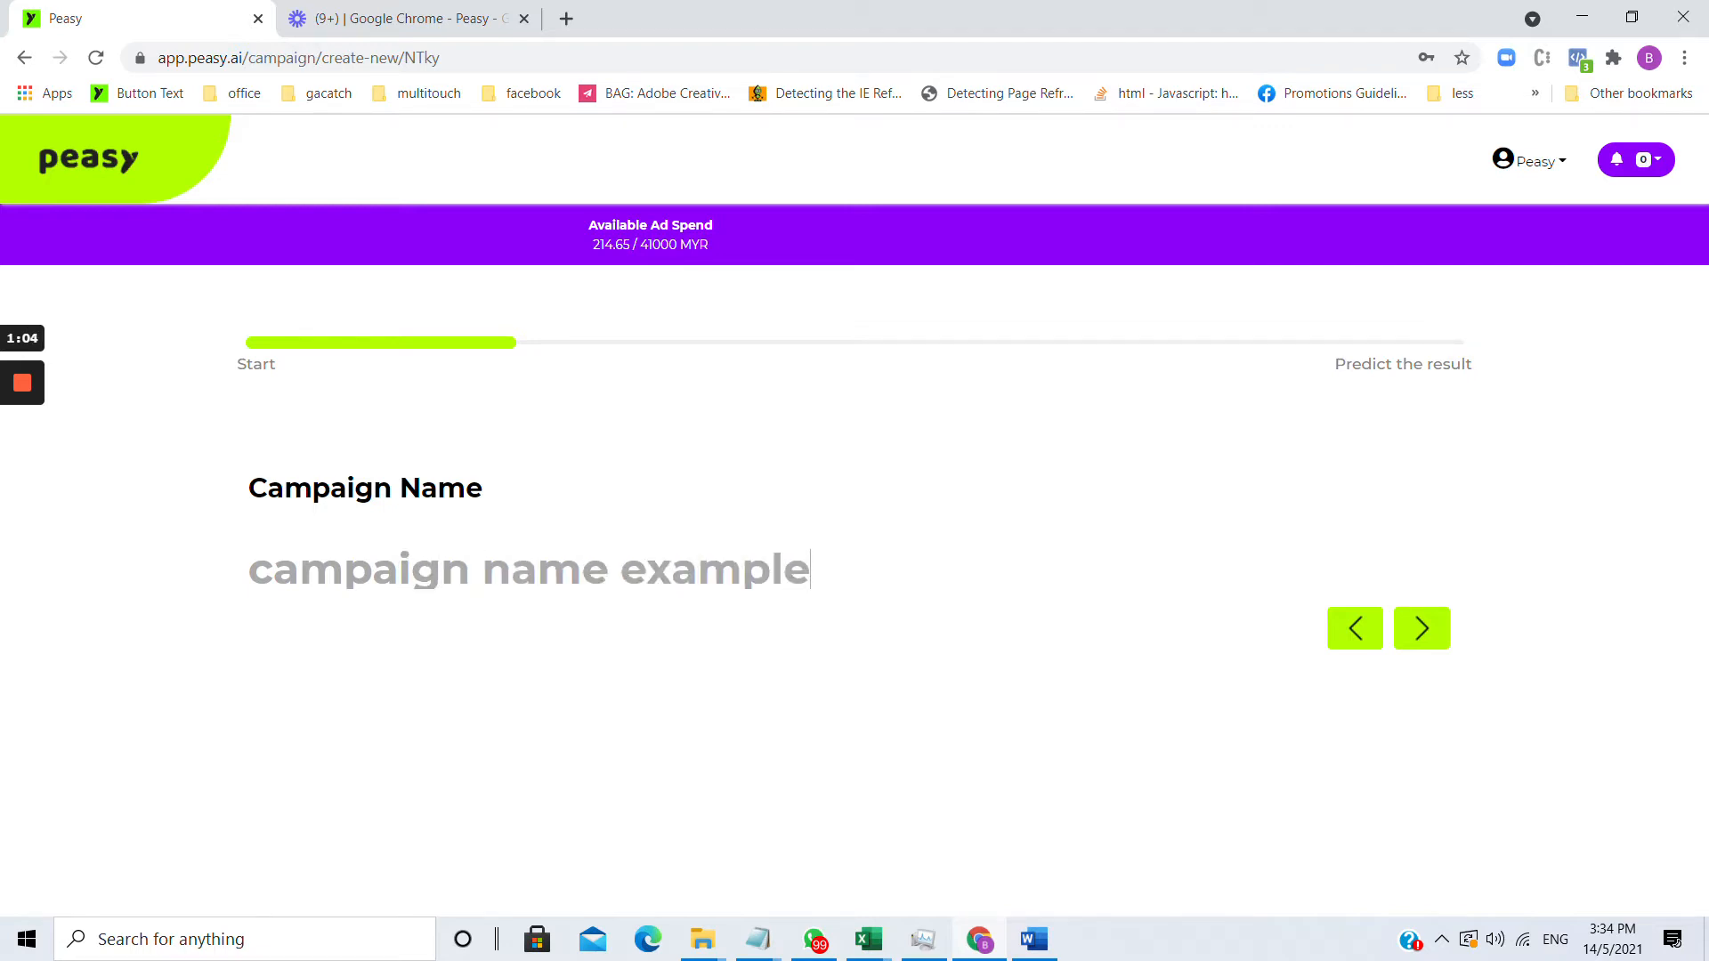
{"action": "left_click", "coordinate": [1421, 631]}
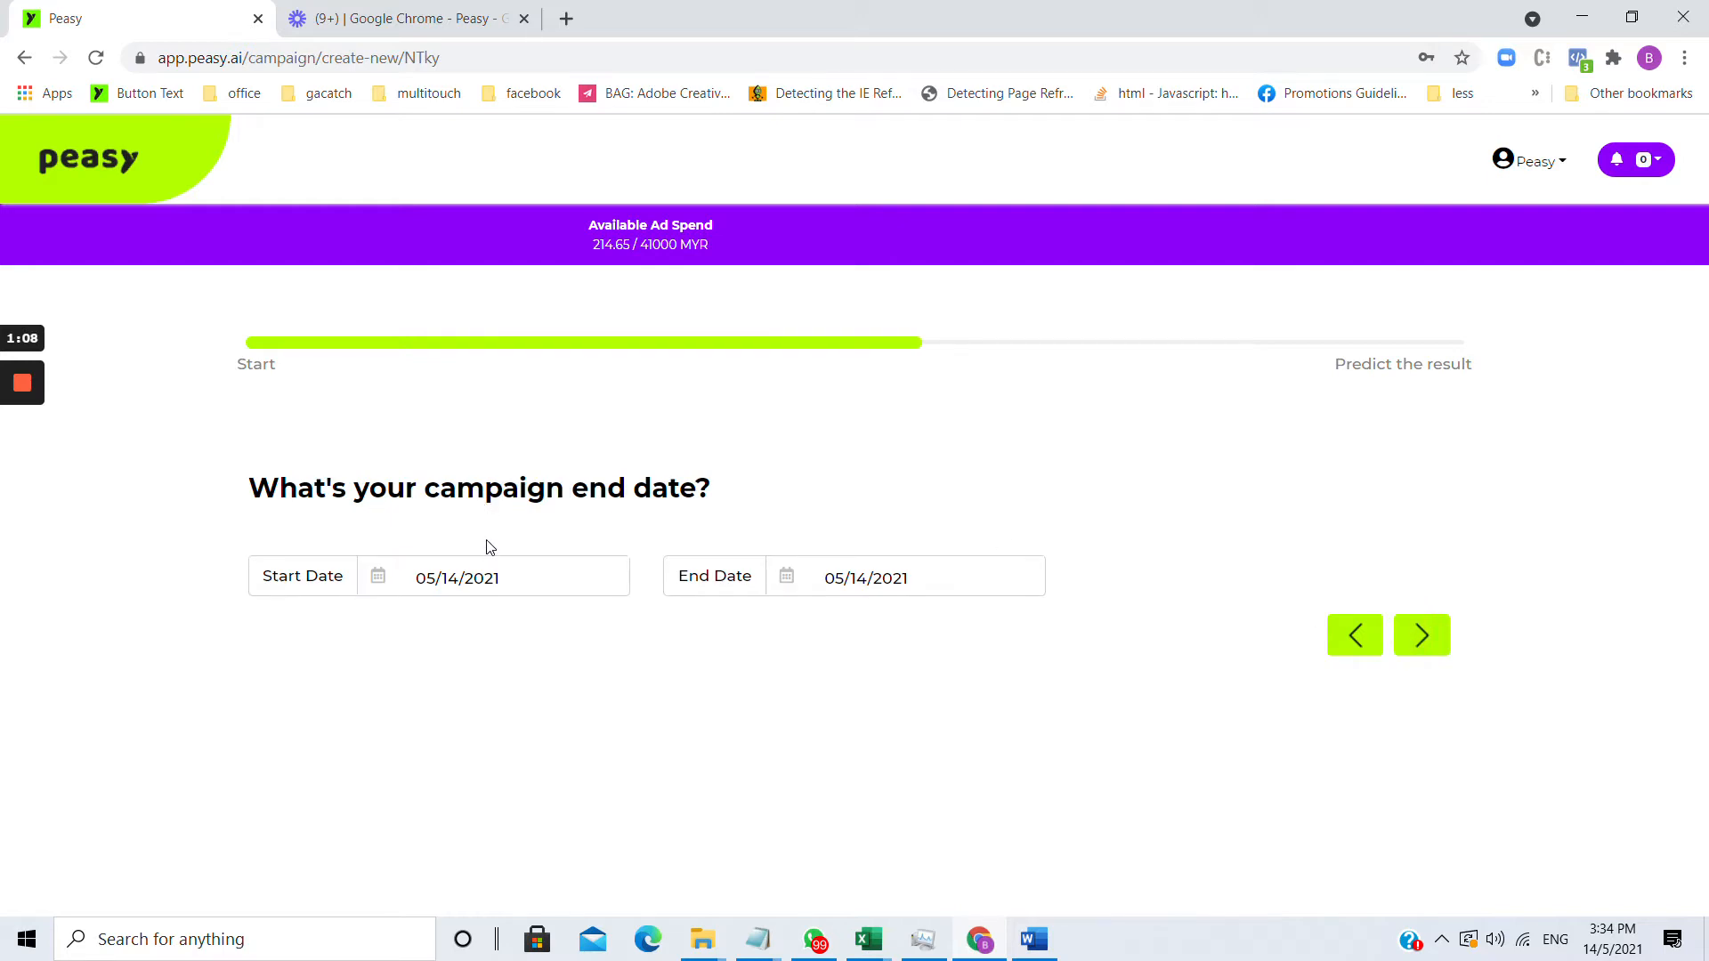
- Try to continue with the campaign end date set to 05/16/2021
{"action": "left_click", "coordinate": [463, 577]}
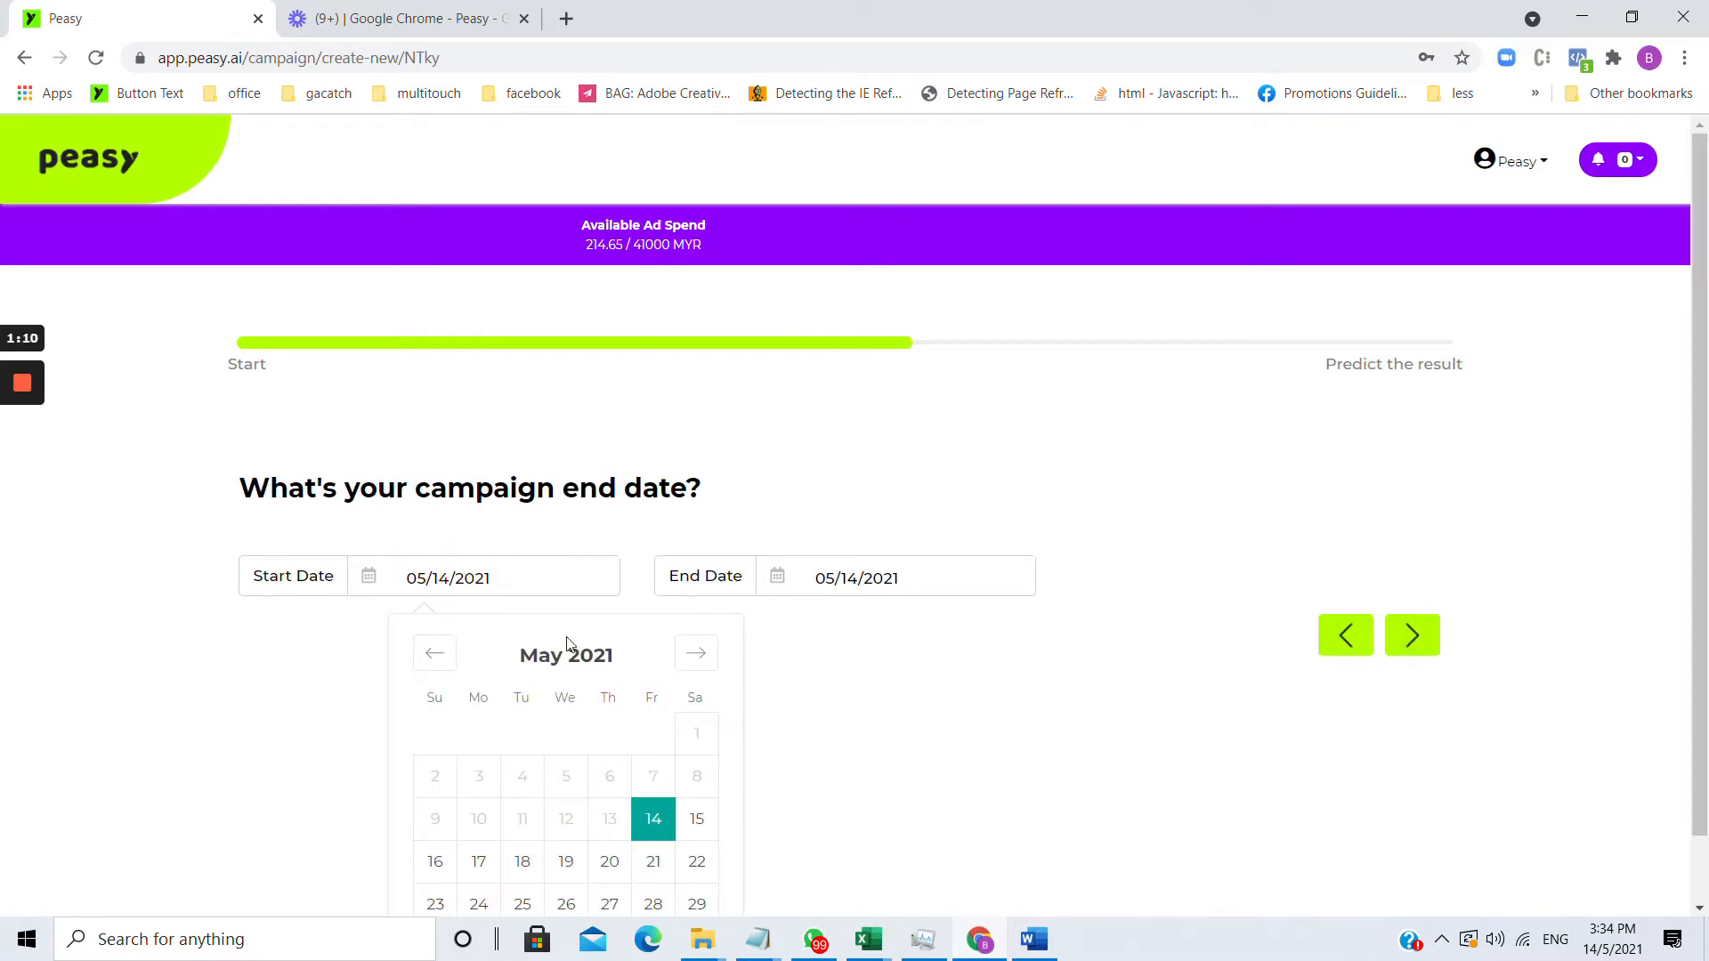
{"action": "scroll", "coordinate": [579, 449], "scroll_direction": "down", "scroll_amount": 1}
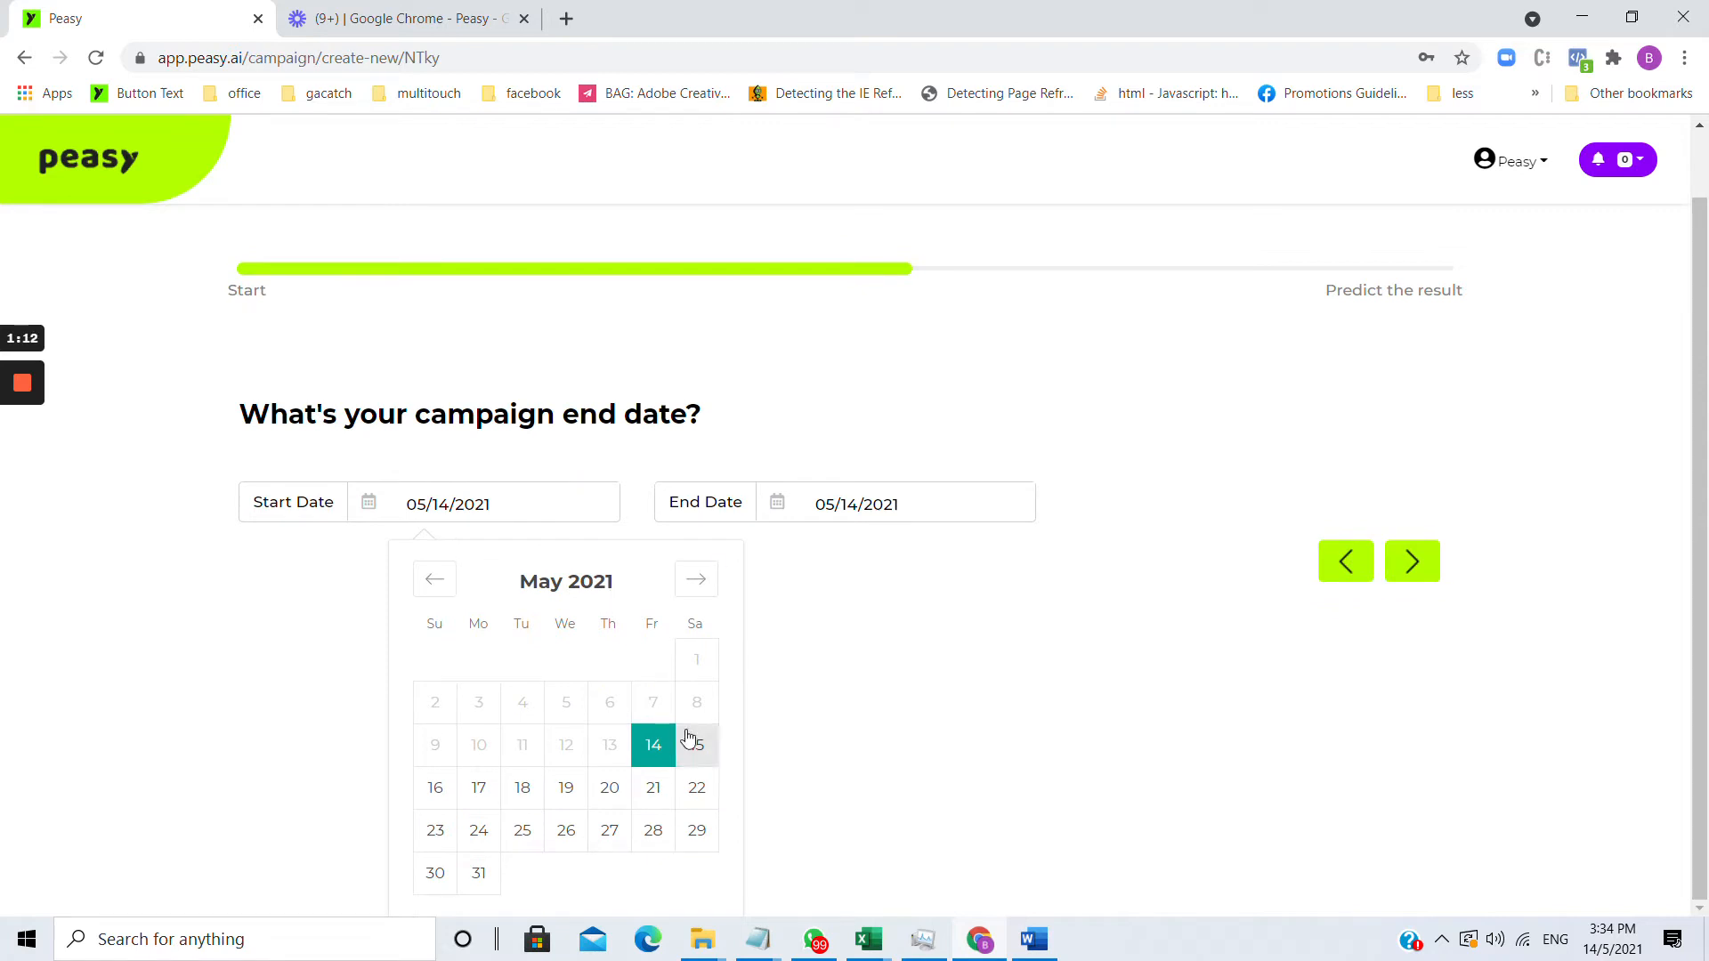
{"action": "left_click", "coordinate": [851, 517]}
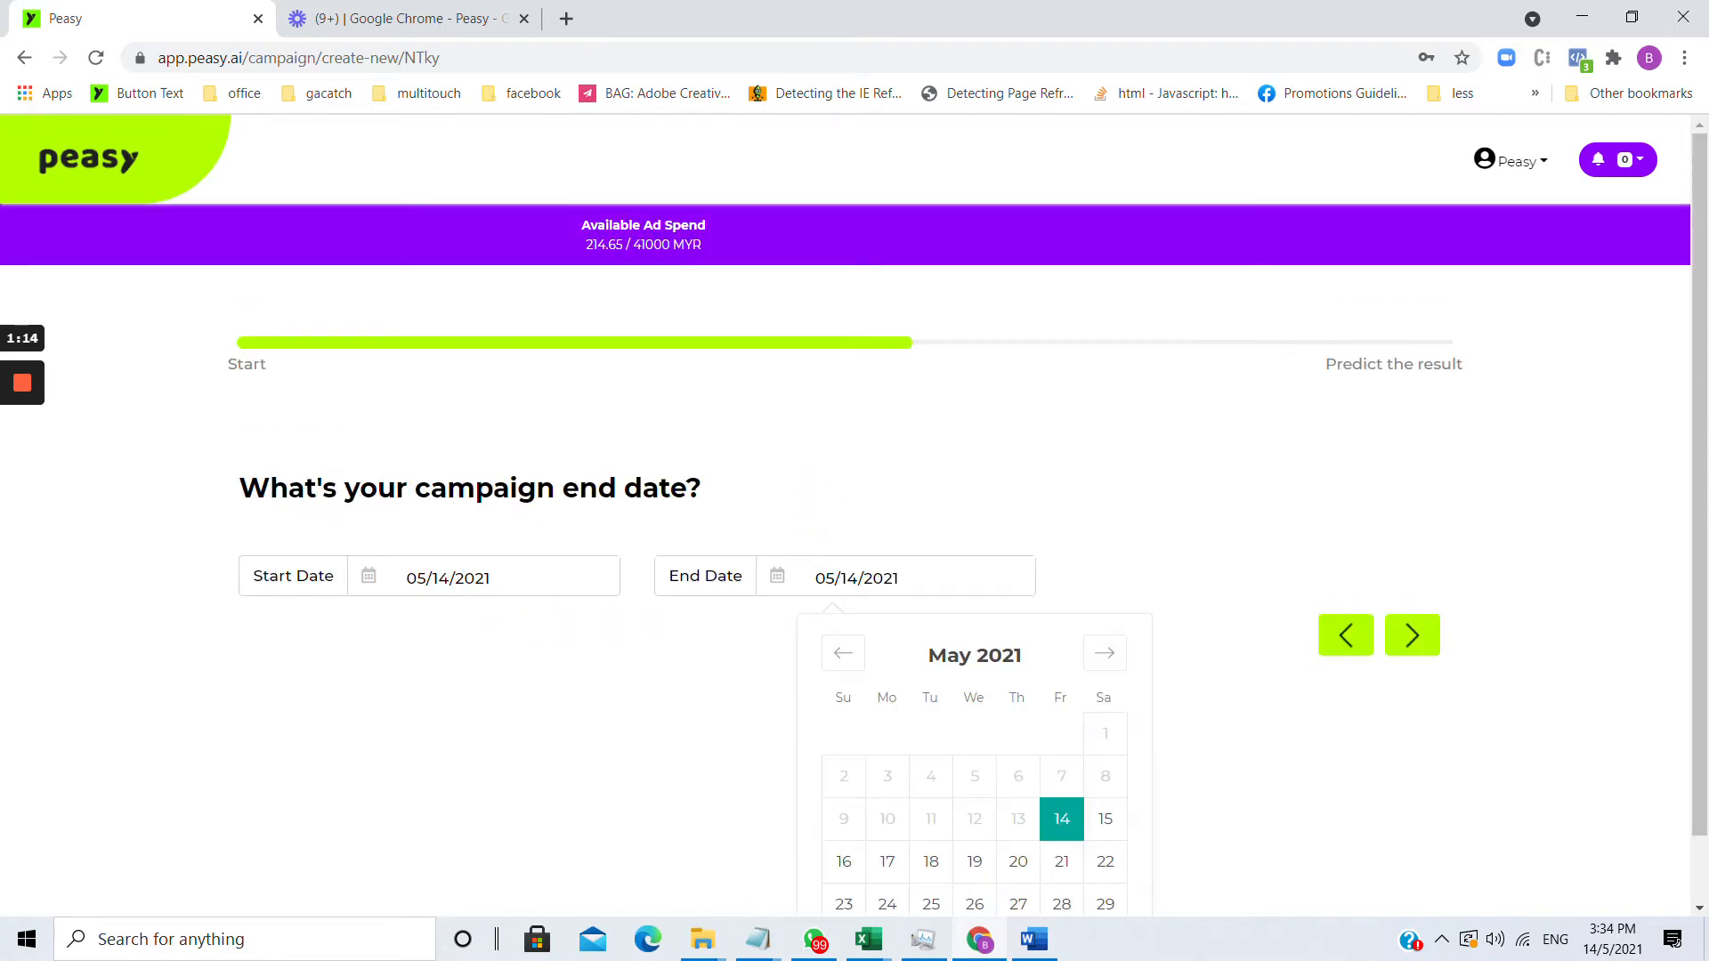
{"action": "scroll", "coordinate": [889, 501], "scroll_direction": "down", "scroll_amount": 1}
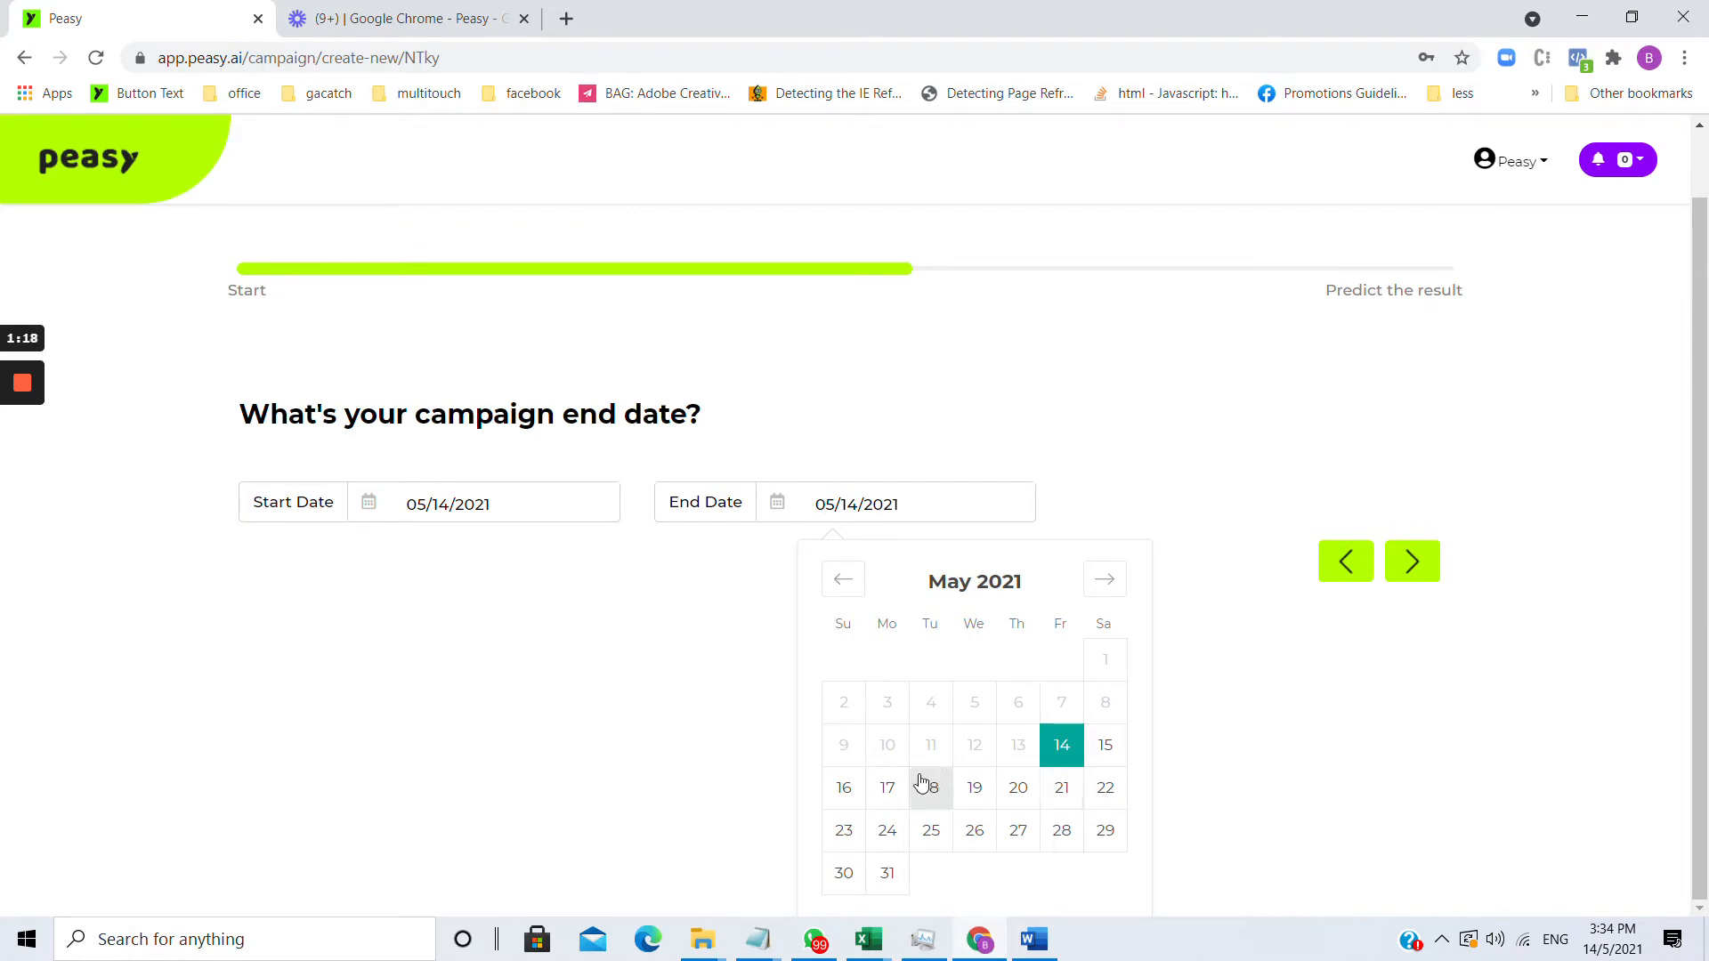
{"action": "left_click", "coordinate": [847, 788]}
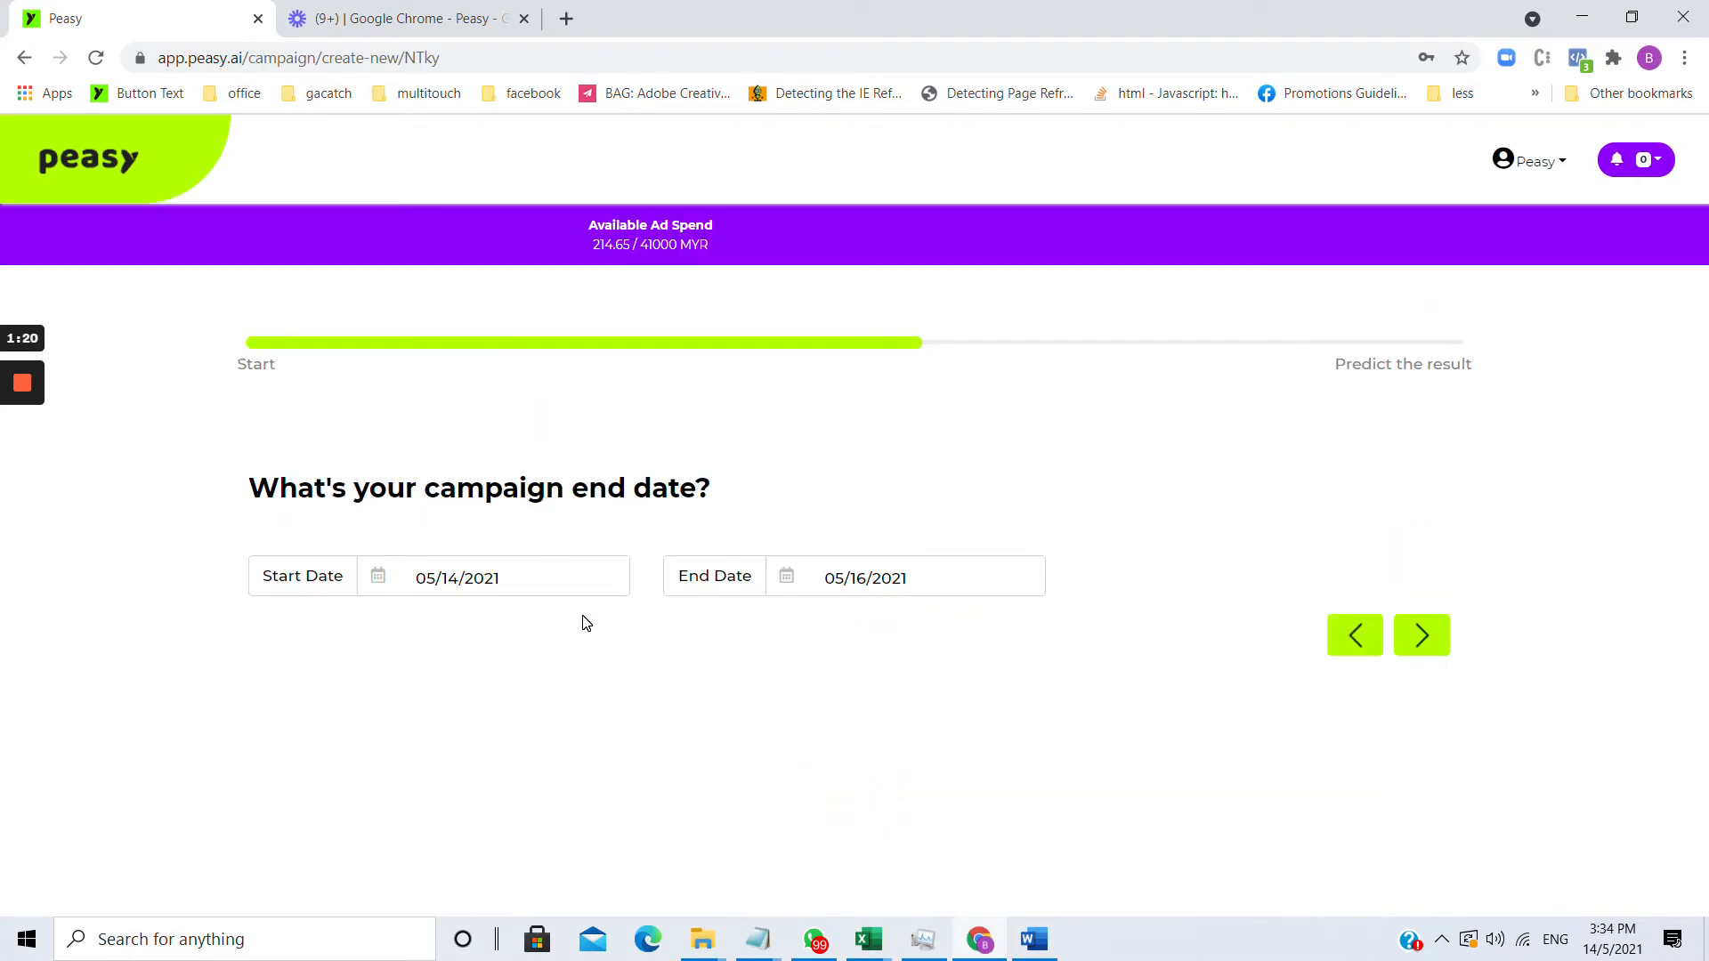
{"action": "left_click", "coordinate": [1420, 634]}
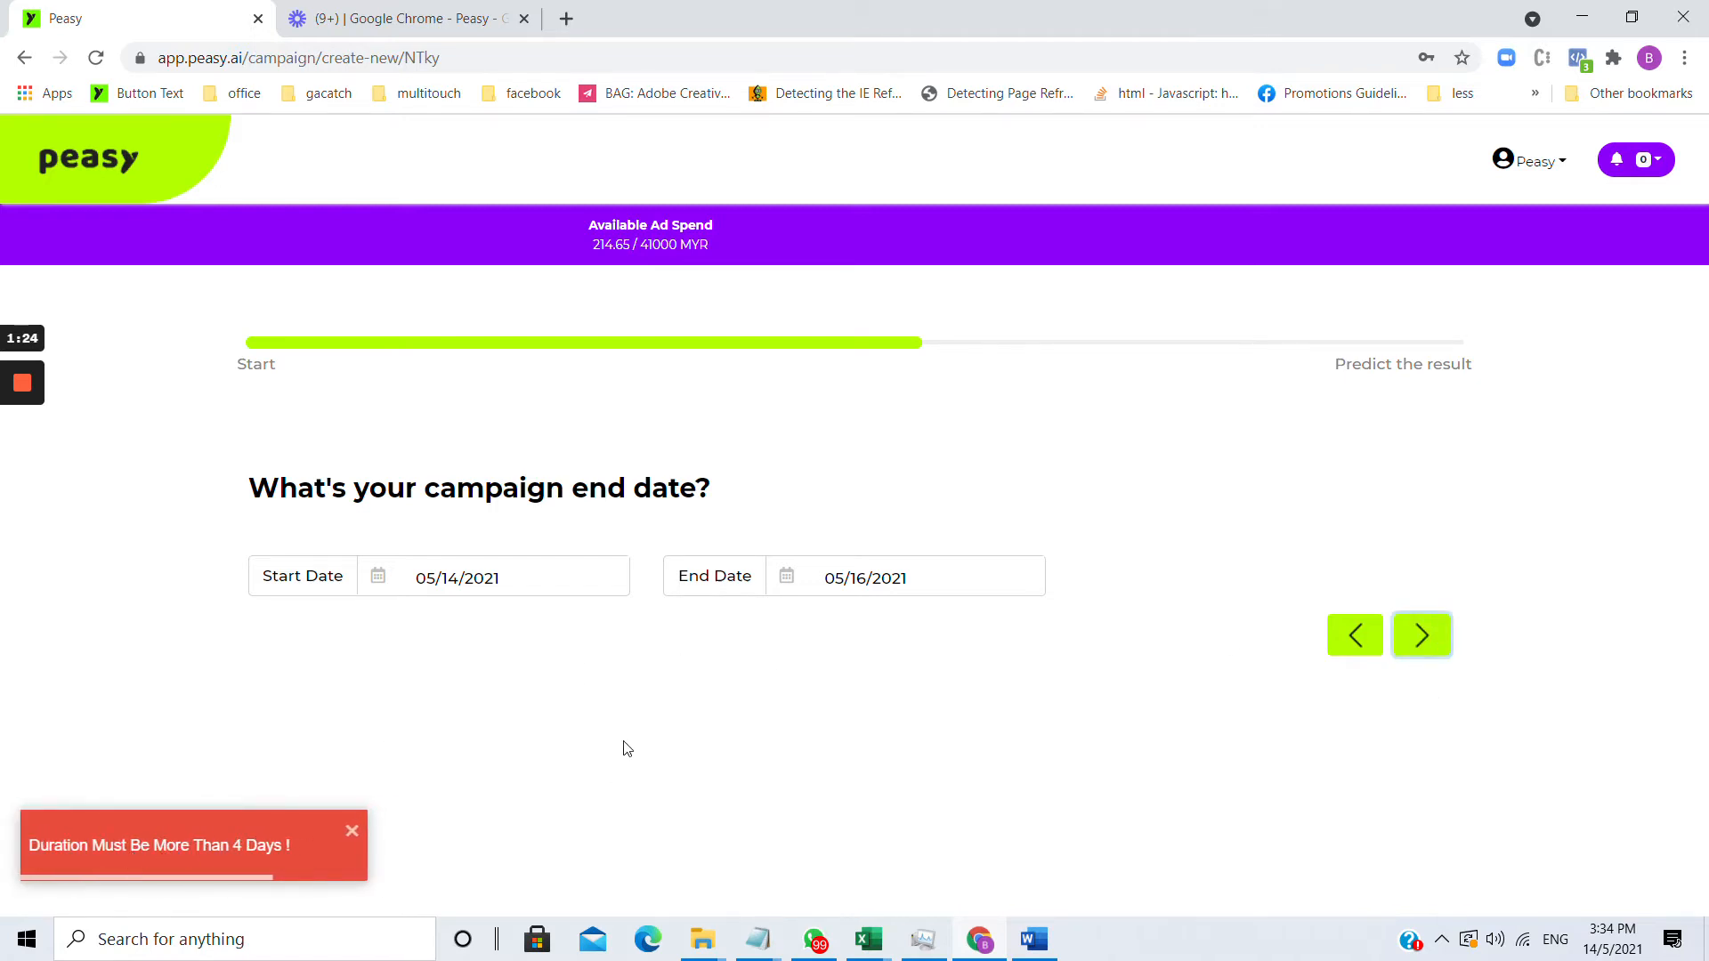
- Set the campaign end date to 05/18/2021 and continue to the spend question
{"action": "left_click", "coordinate": [935, 576]}
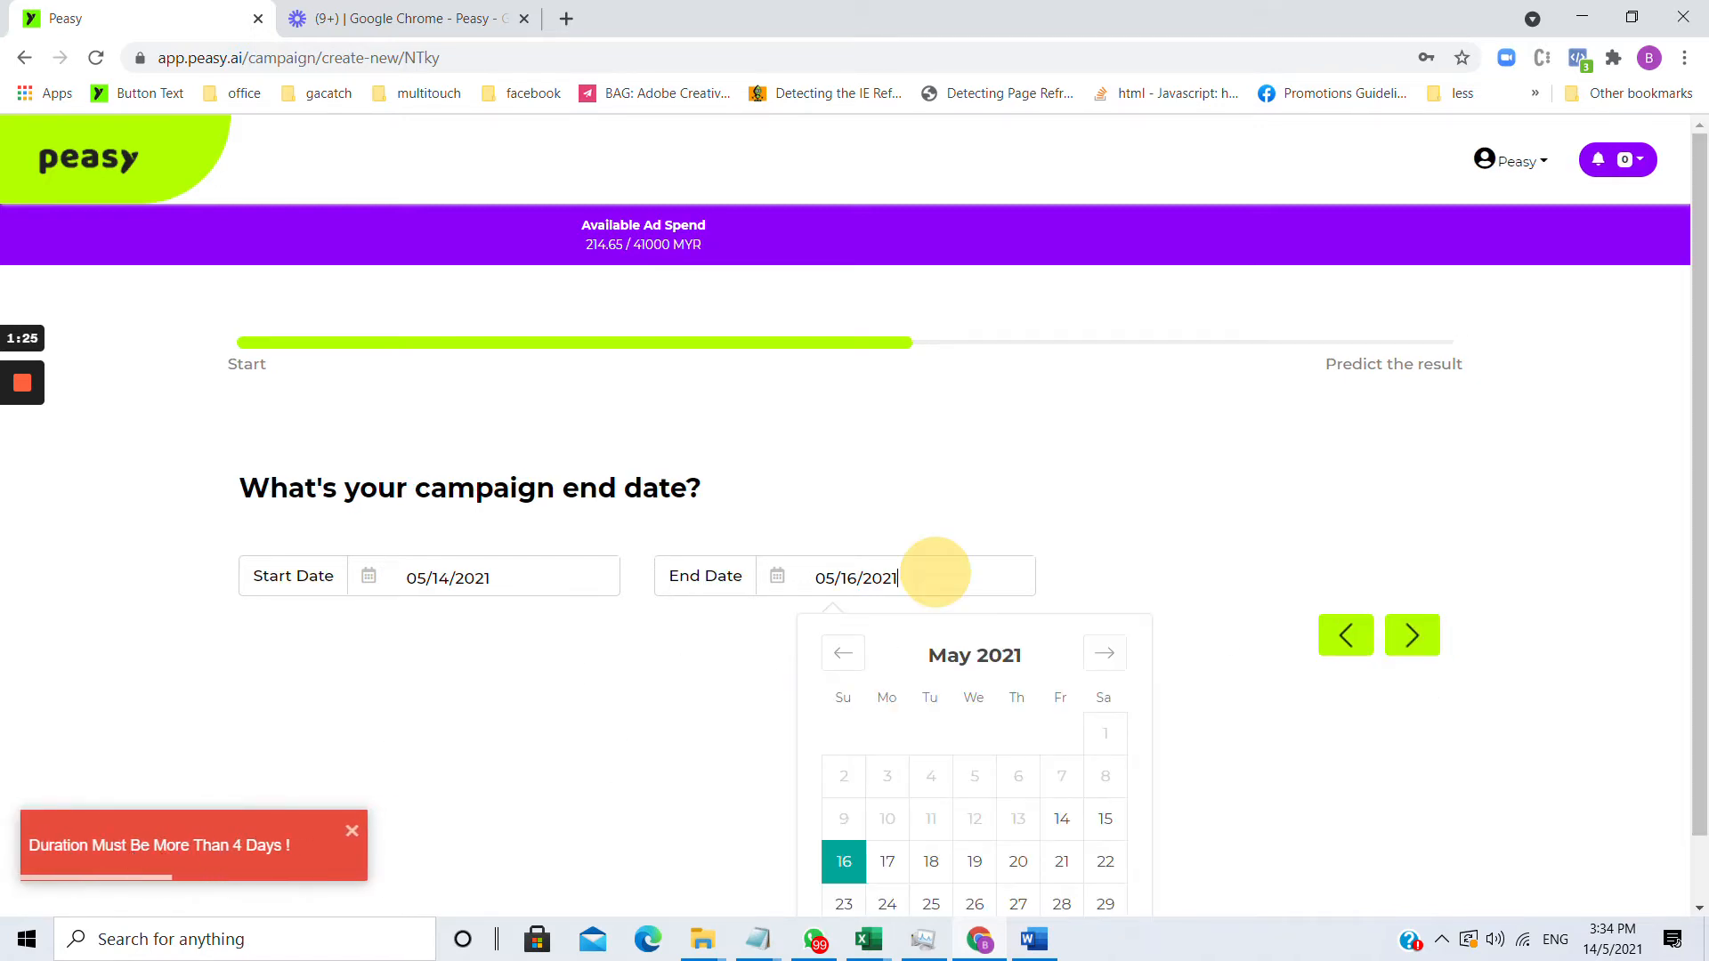
{"action": "left_click", "coordinate": [931, 861]}
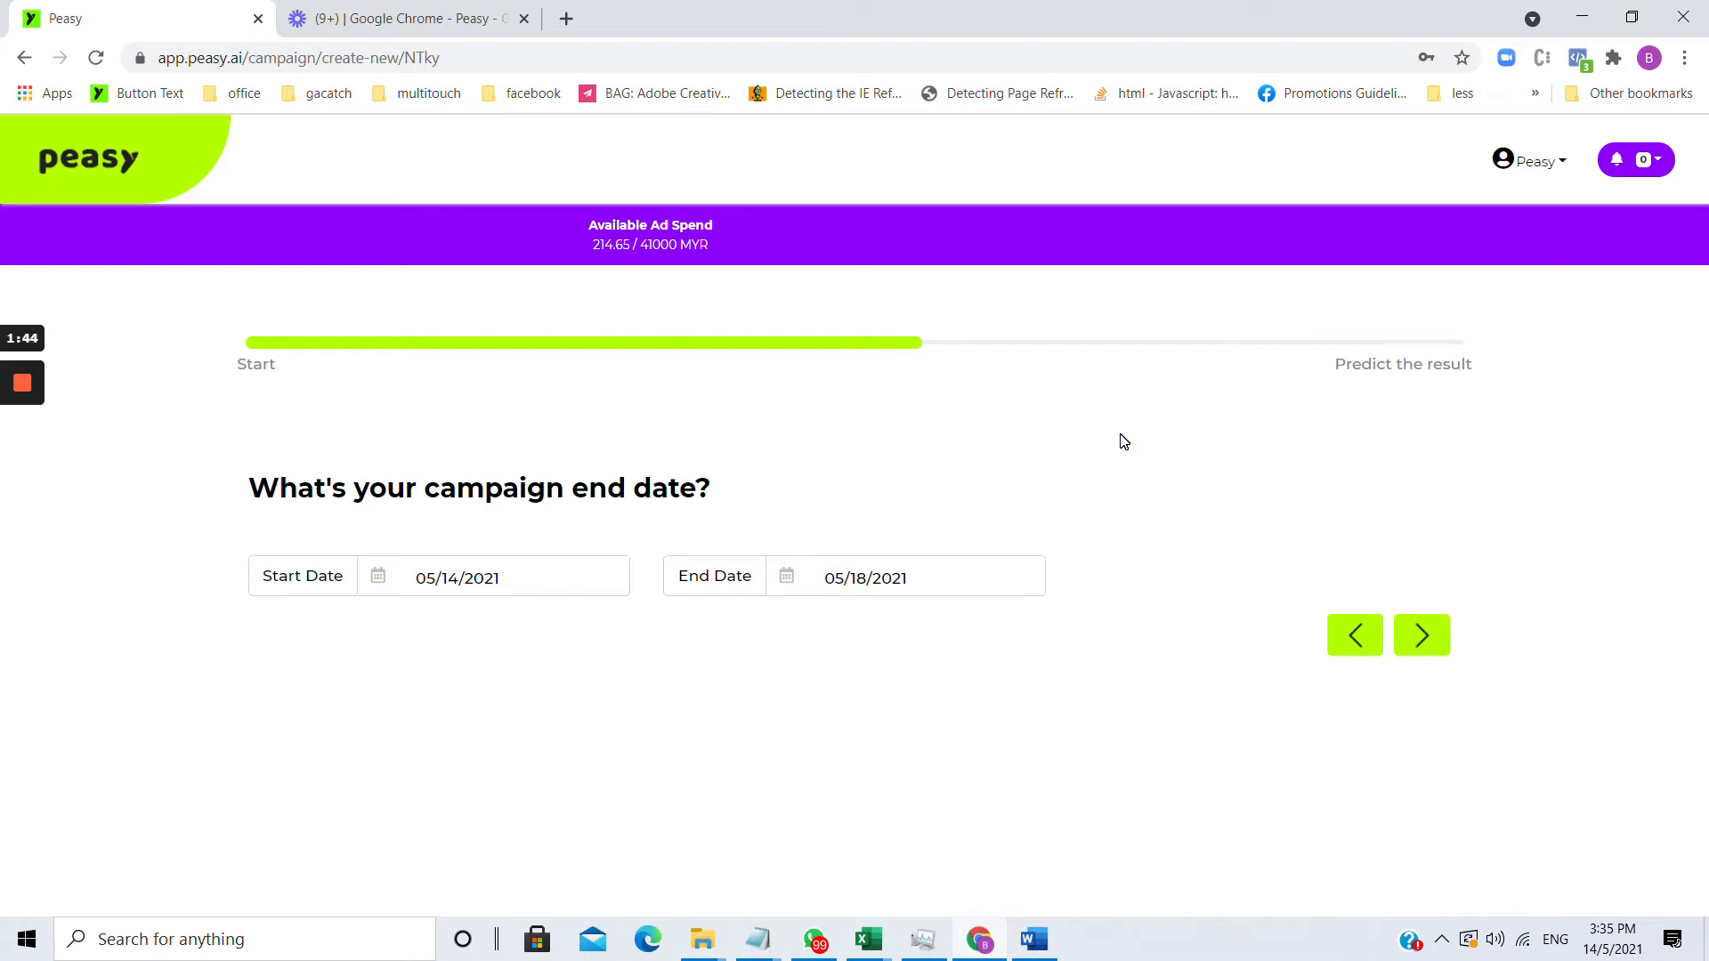
{"action": "left_click", "coordinate": [1415, 630]}
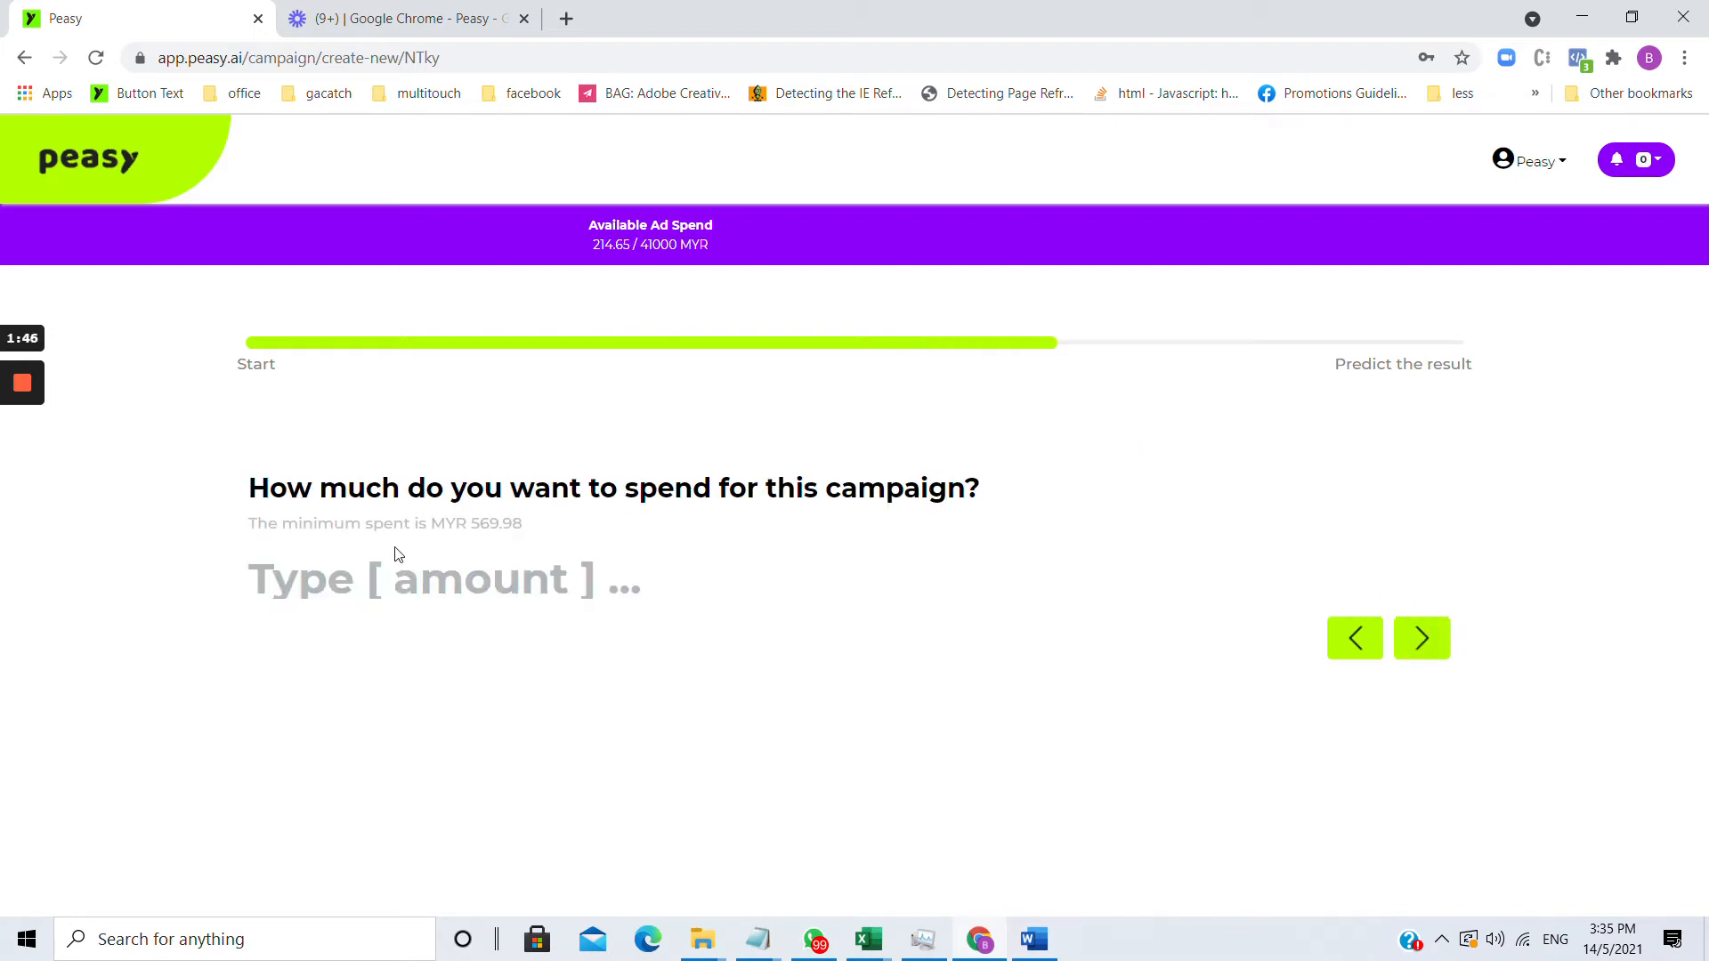
- Set the campaign spend to 570 and the target engagement to 1000, continuing to the target location
{"action": "triple_click", "coordinate": [496, 517]}
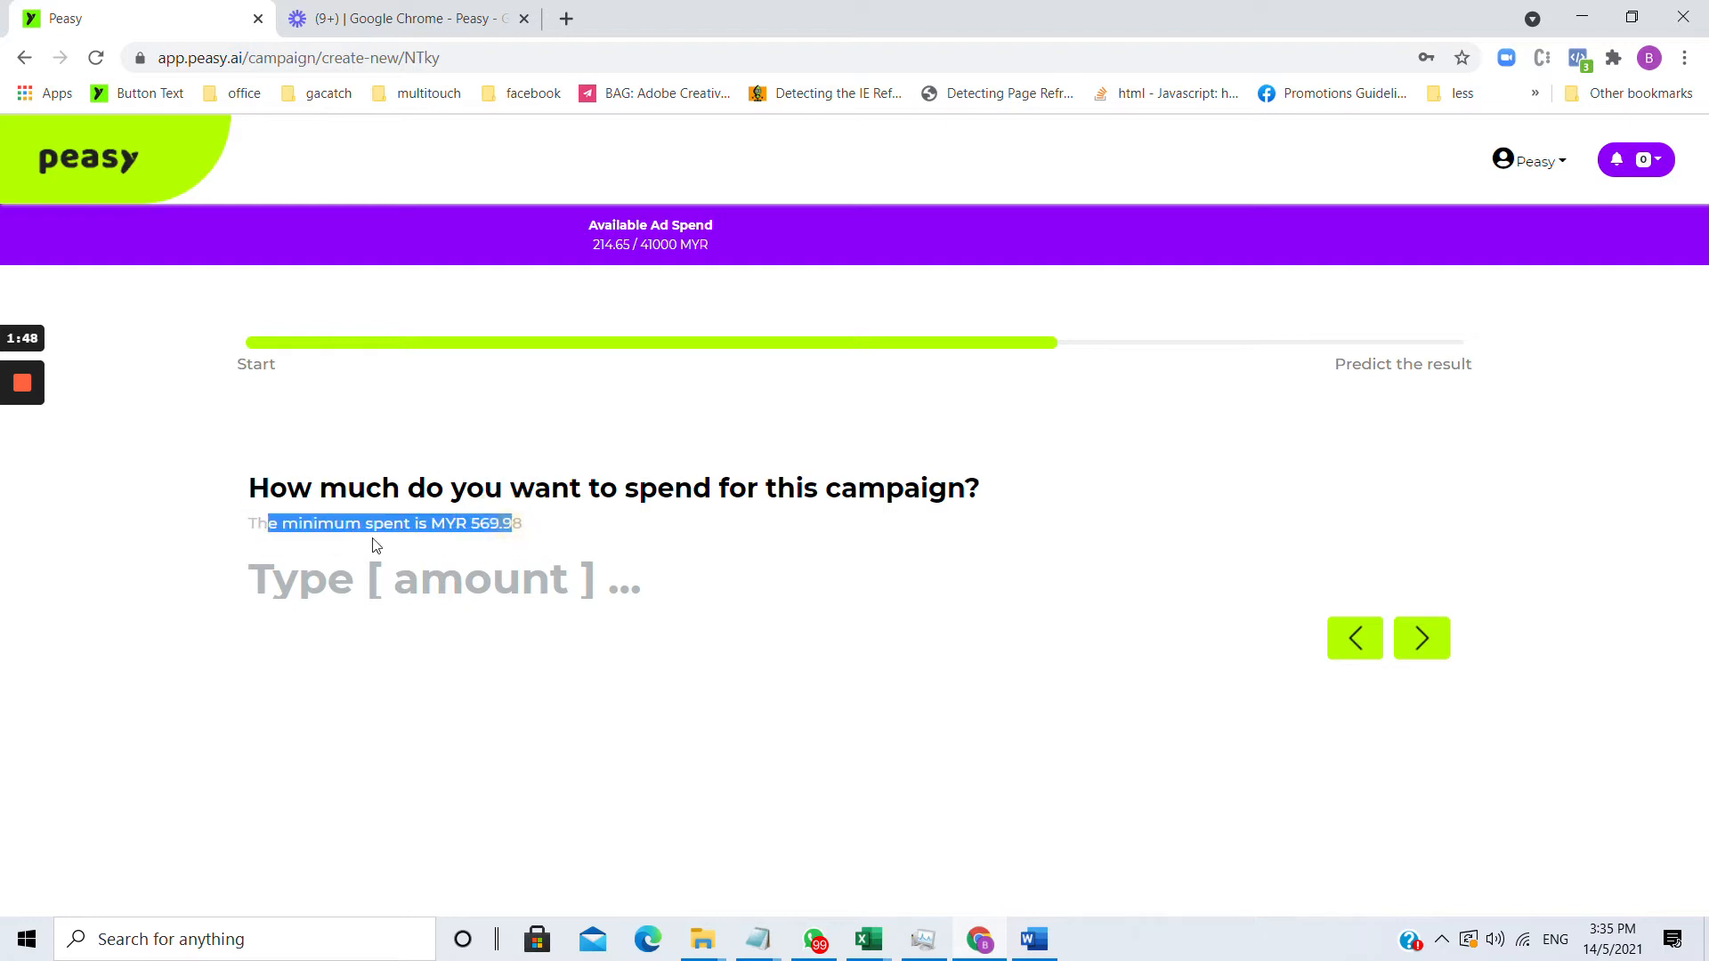
{"action": "left_click", "coordinate": [445, 518]}
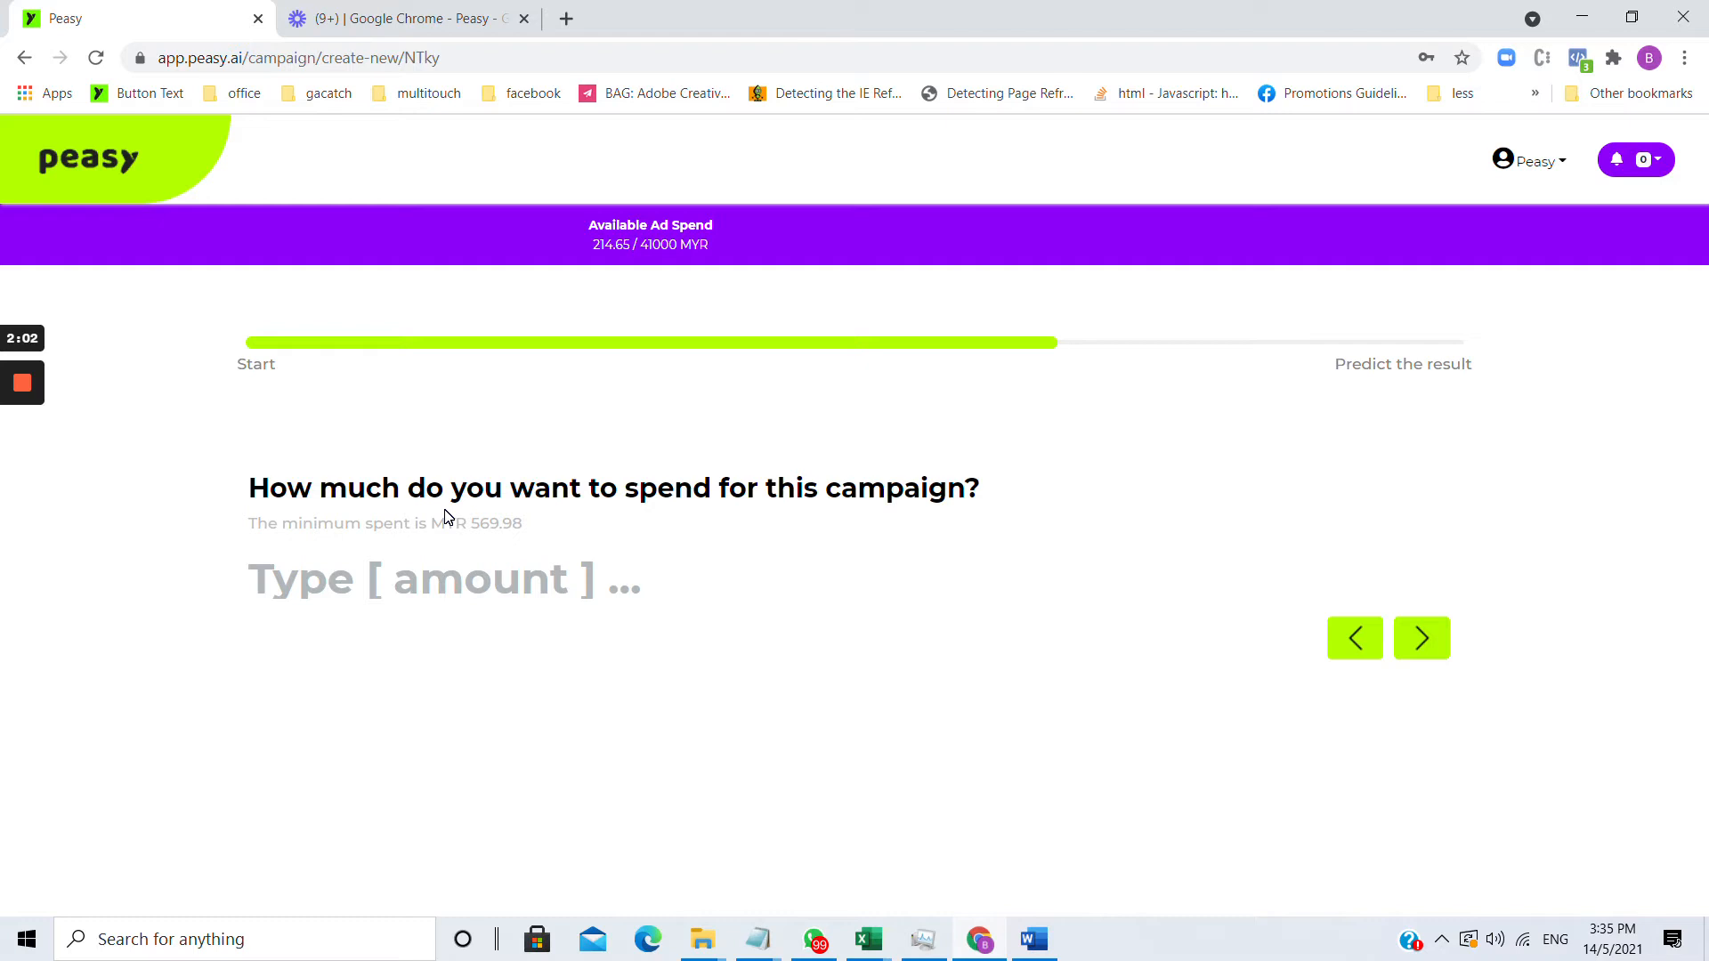
{"action": "left_click", "coordinate": [259, 572]}
{"action": "type", "text": "570"}
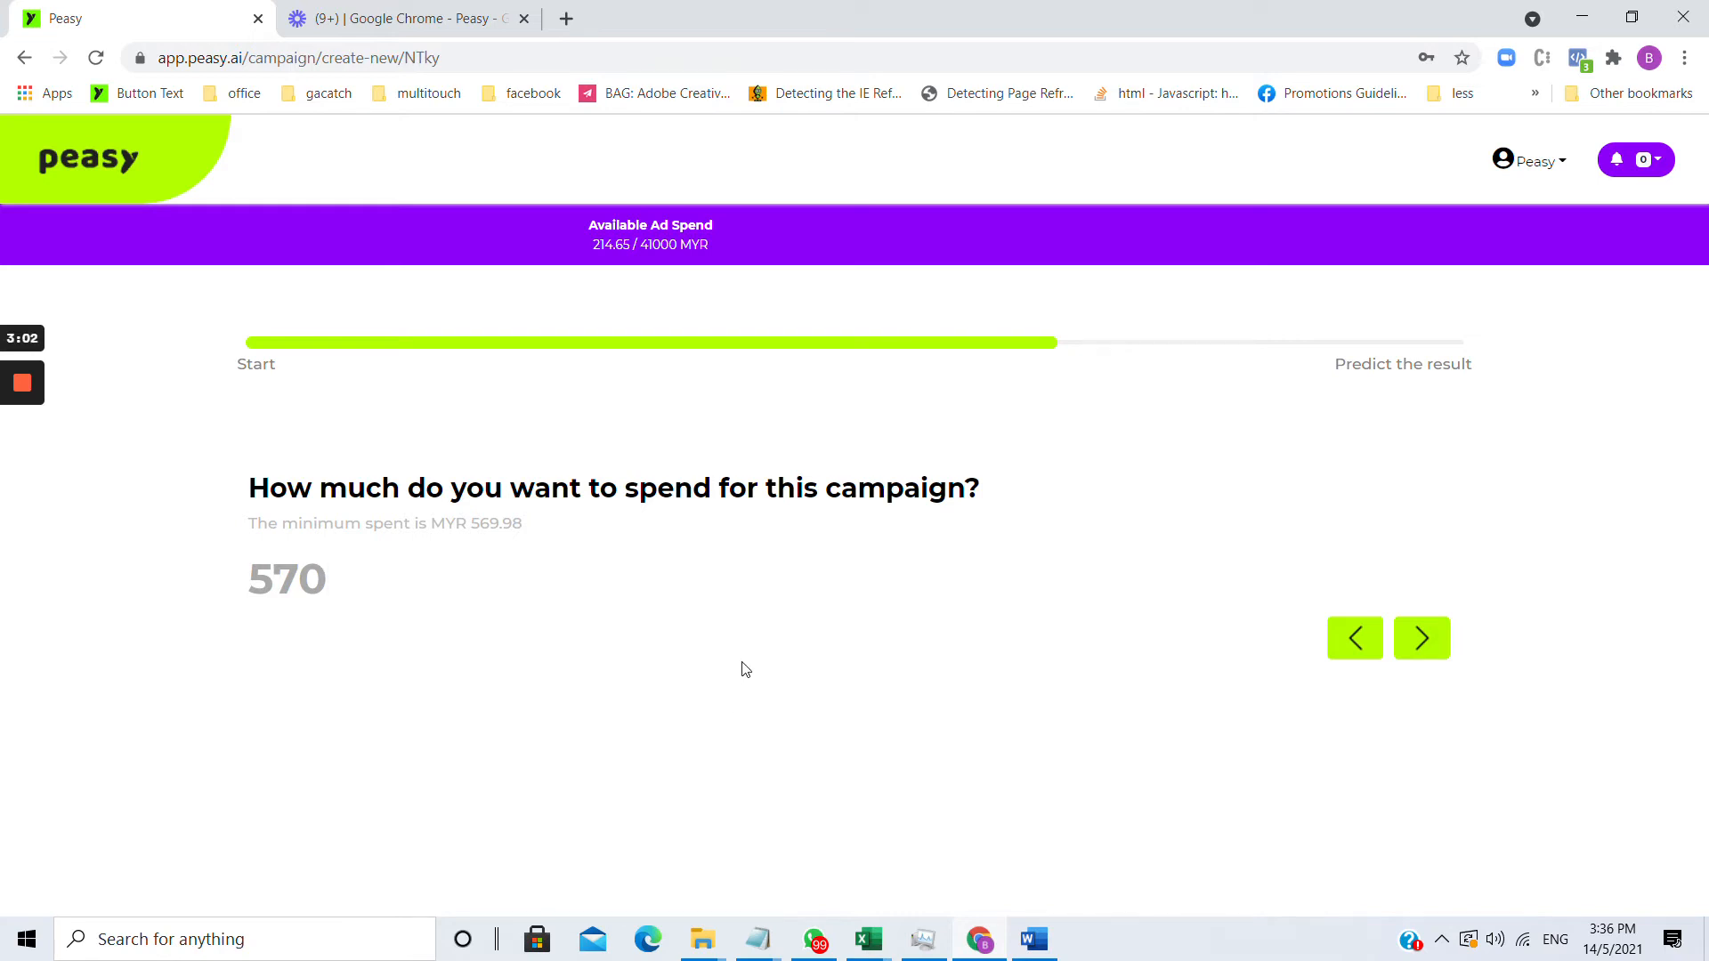
{"action": "left_click", "coordinate": [1421, 638]}
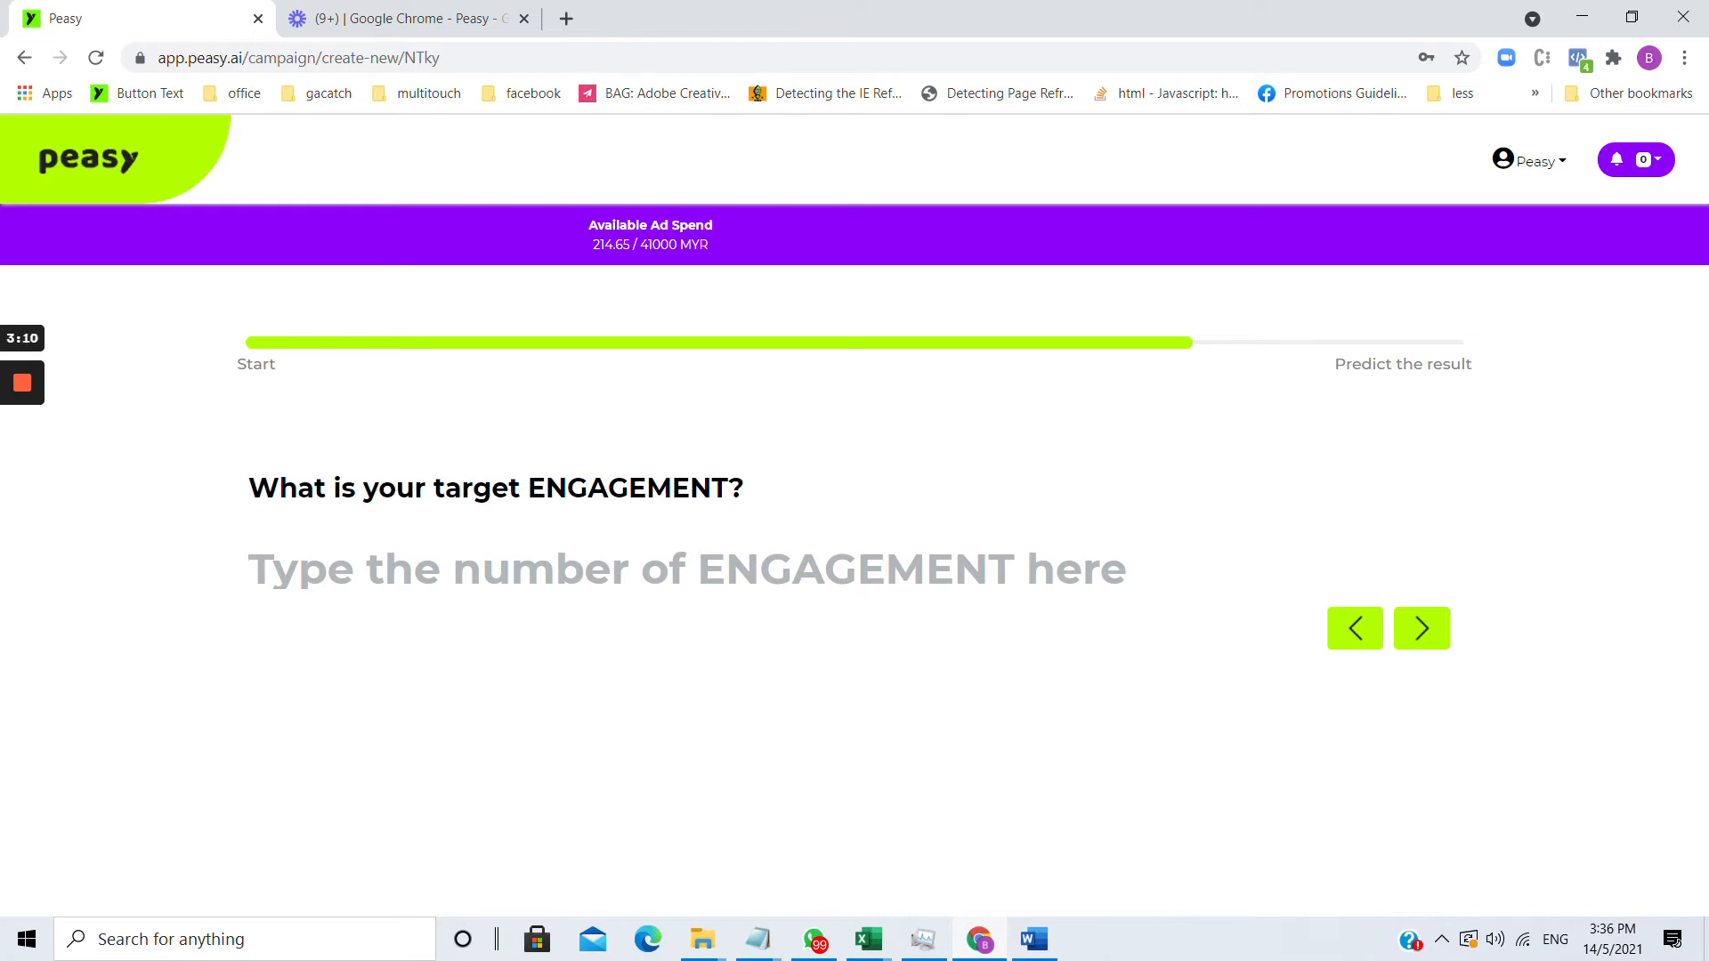
{"action": "type", "text": "1000"}
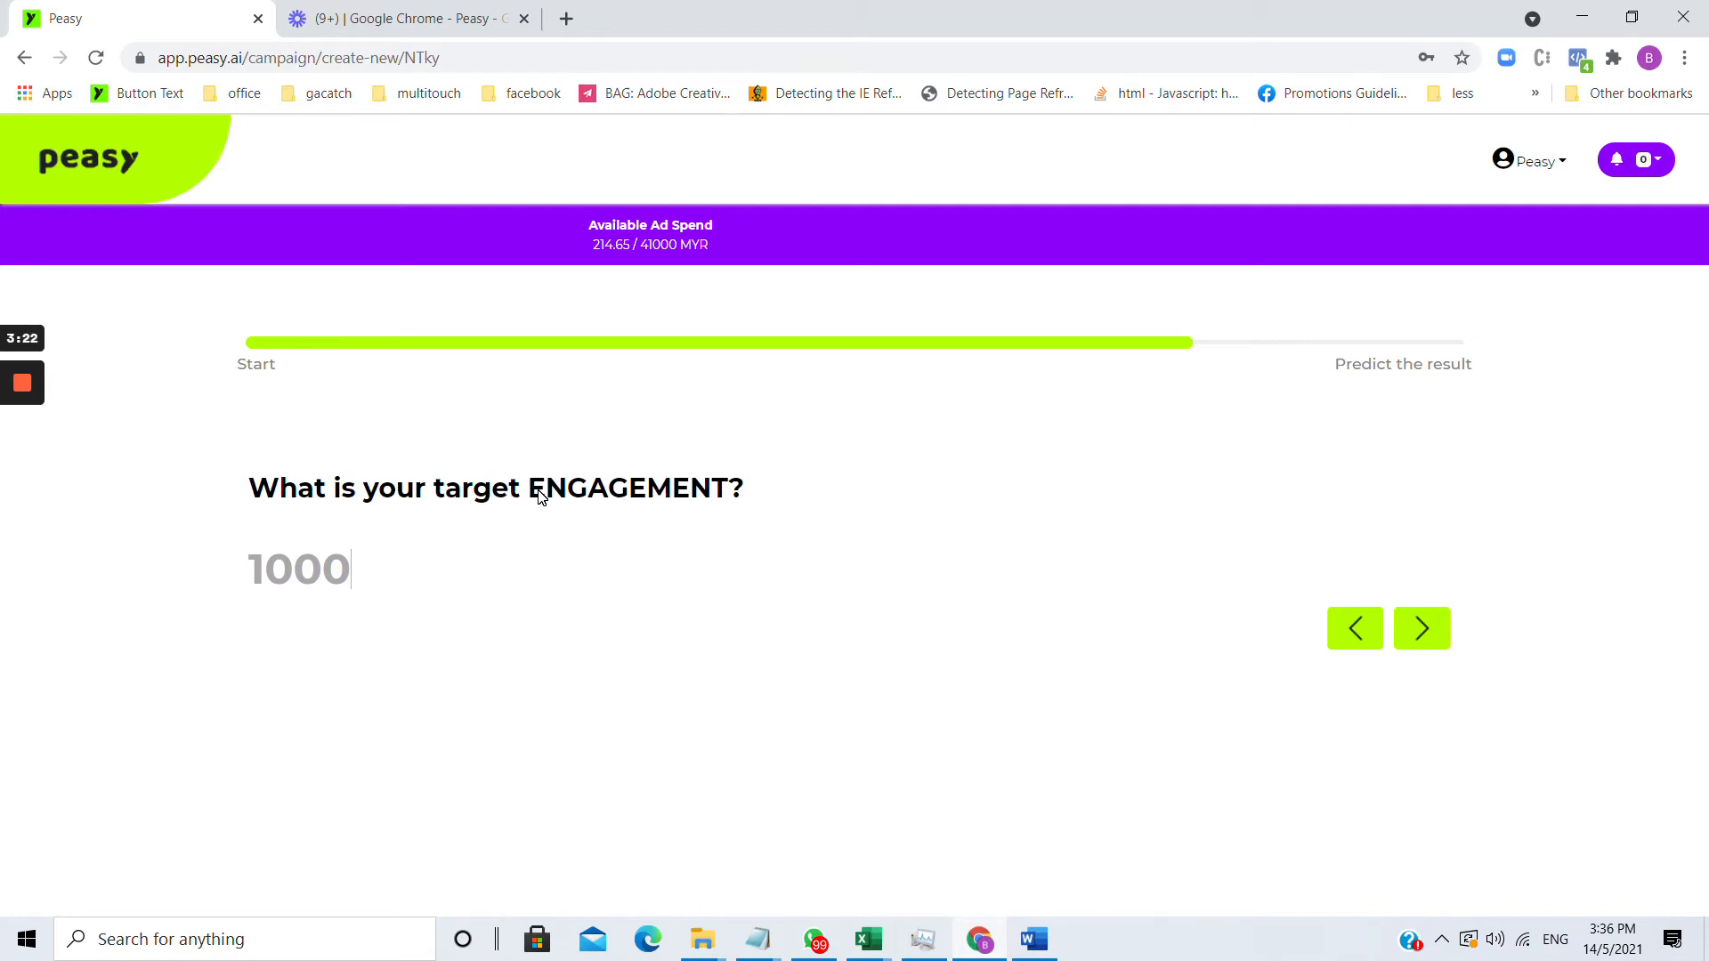
{"action": "left_click", "coordinate": [1422, 628]}
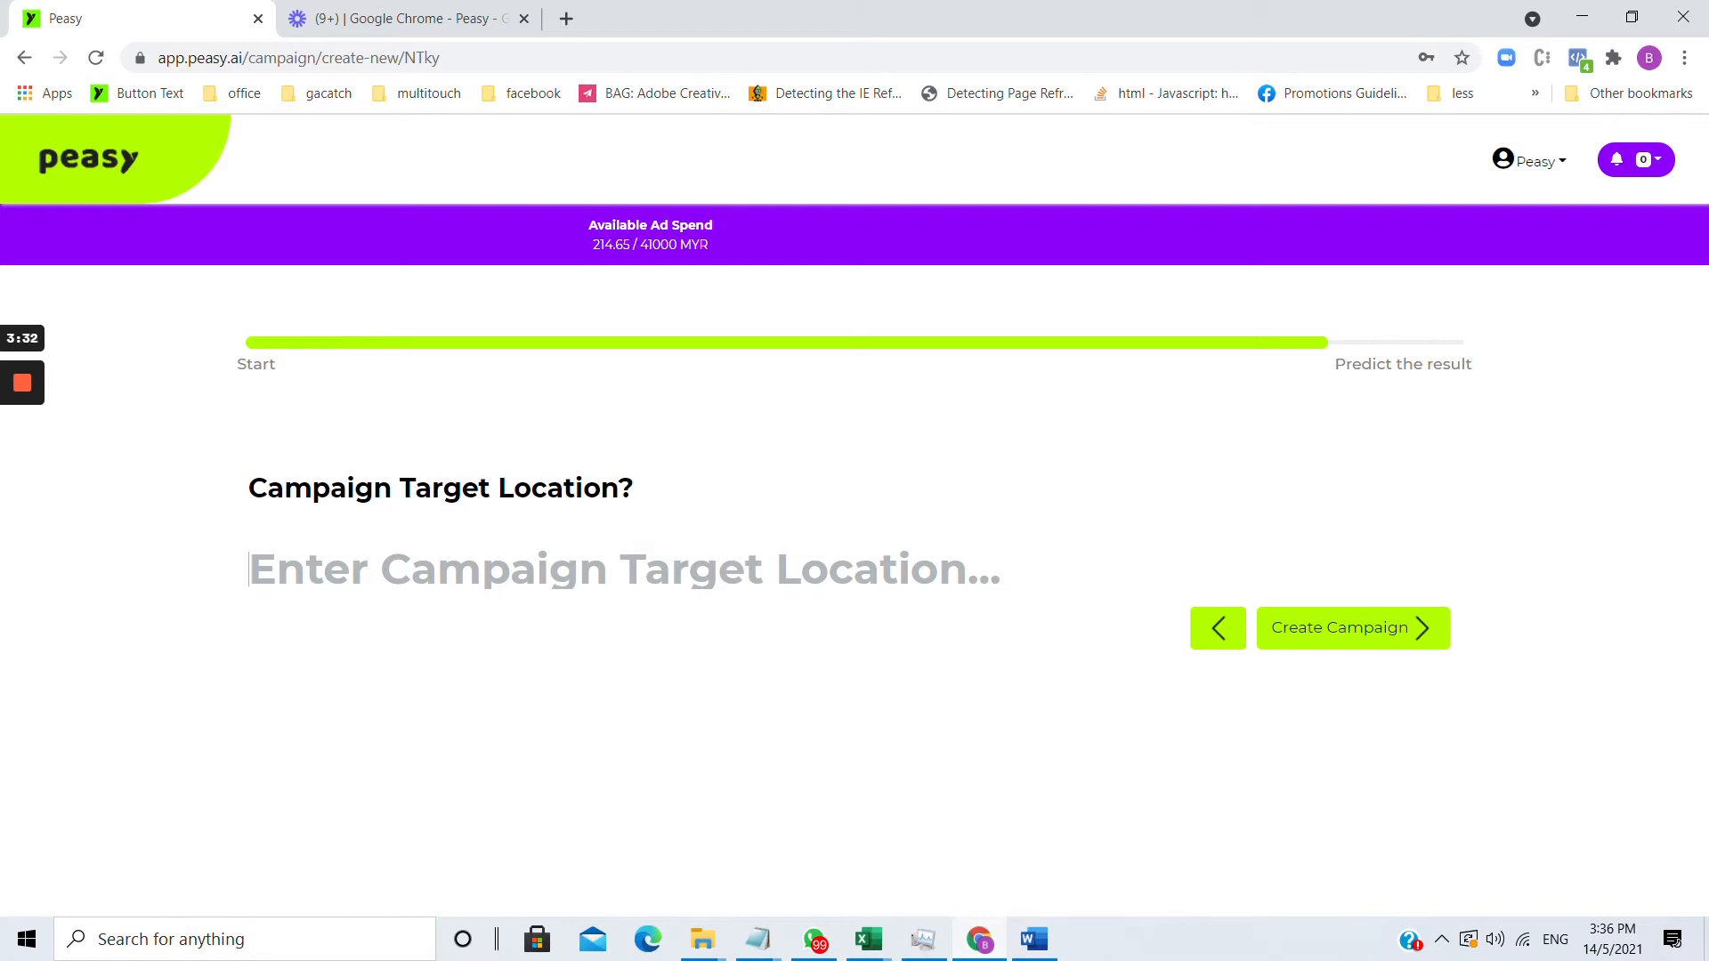
- Add Malaysia, Indonesia and Ara Damansara as campaign target locations
{"action": "type", "text": "malaysia"}
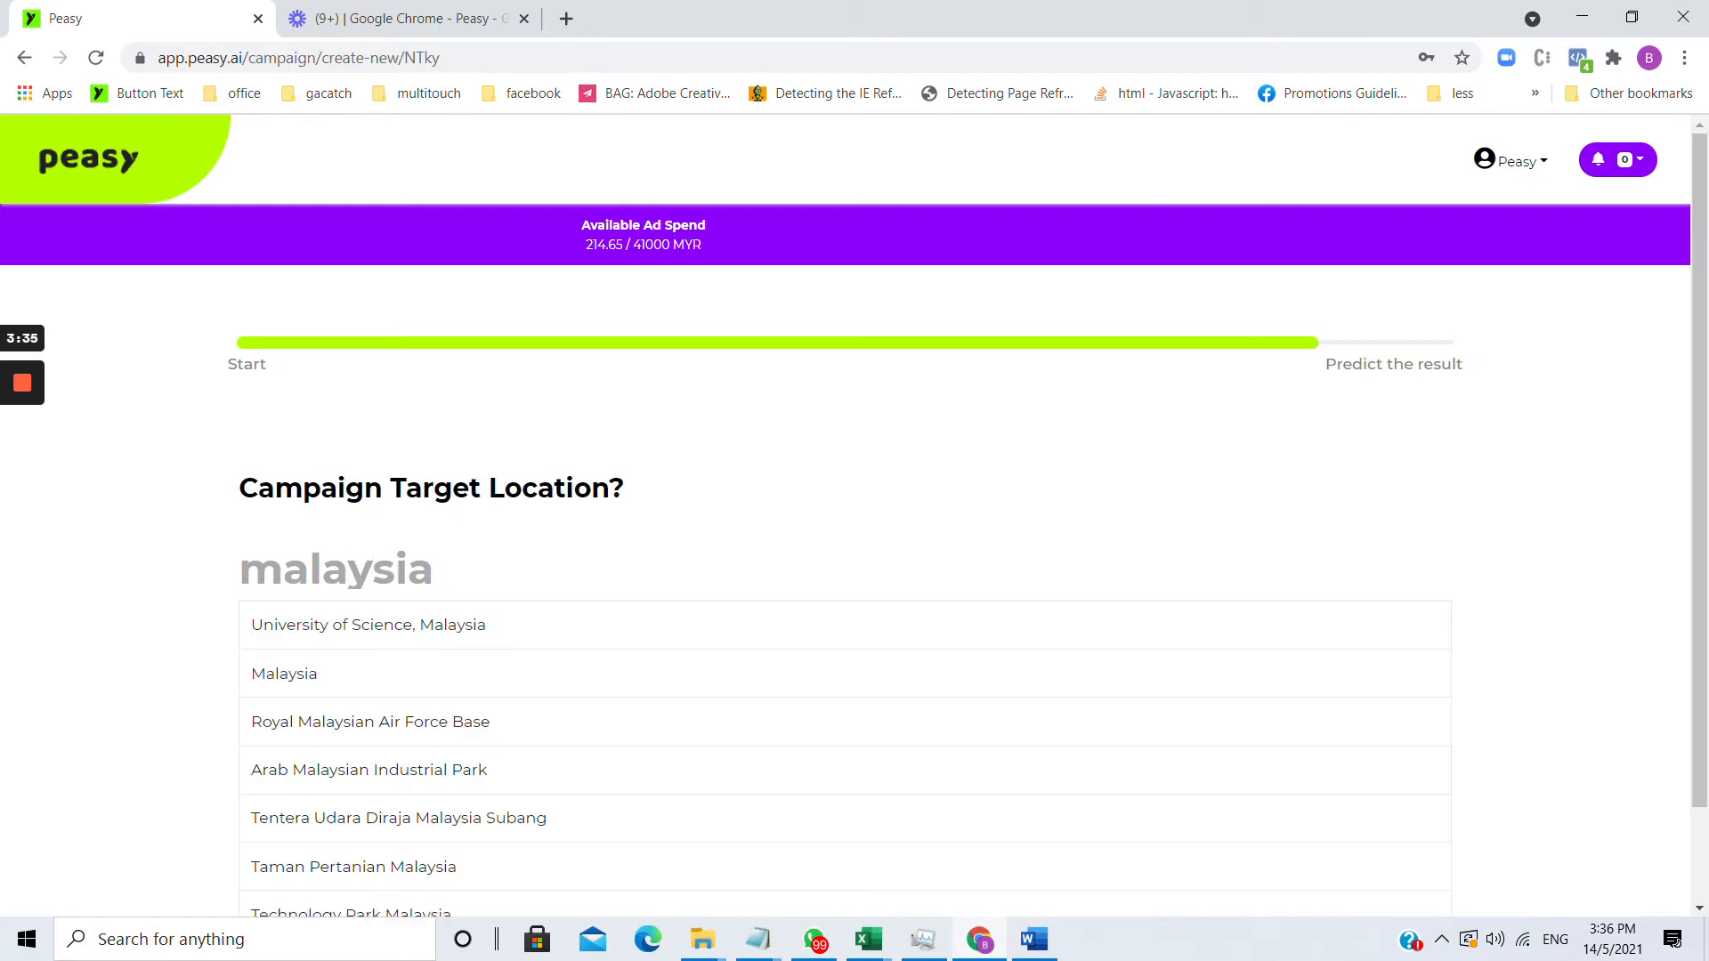
{"action": "left_click", "coordinate": [695, 673]}
{"action": "type", "text": "indonesia"}
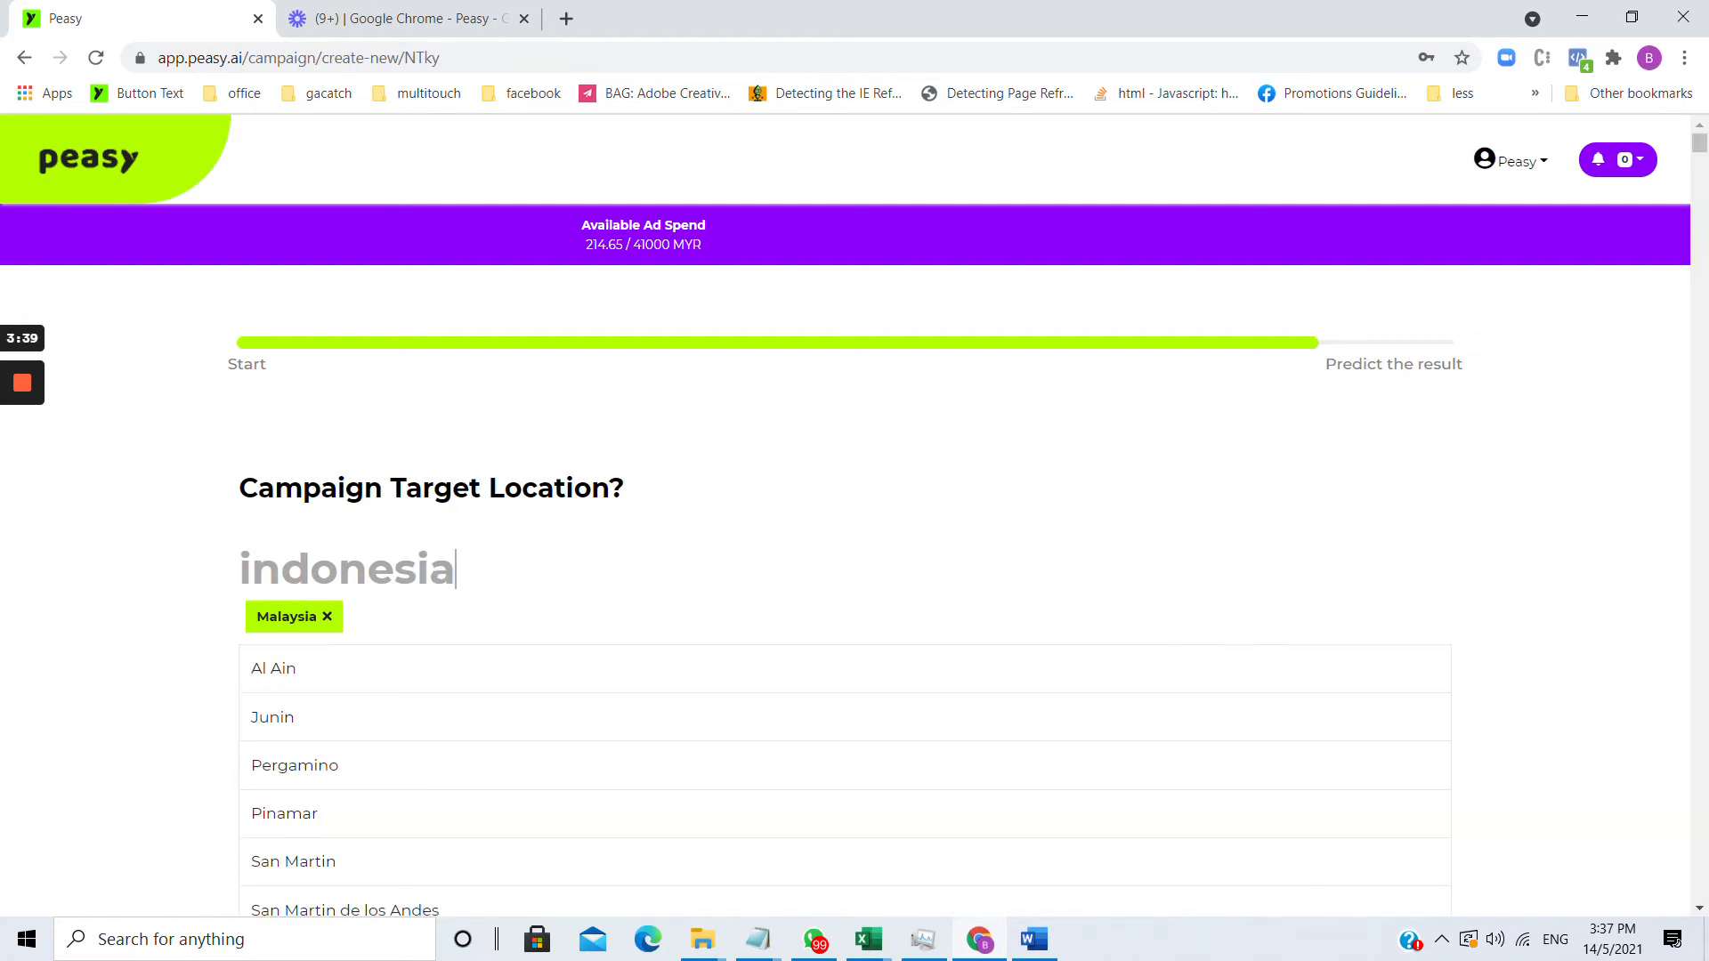
{"action": "left_click", "coordinate": [451, 669]}
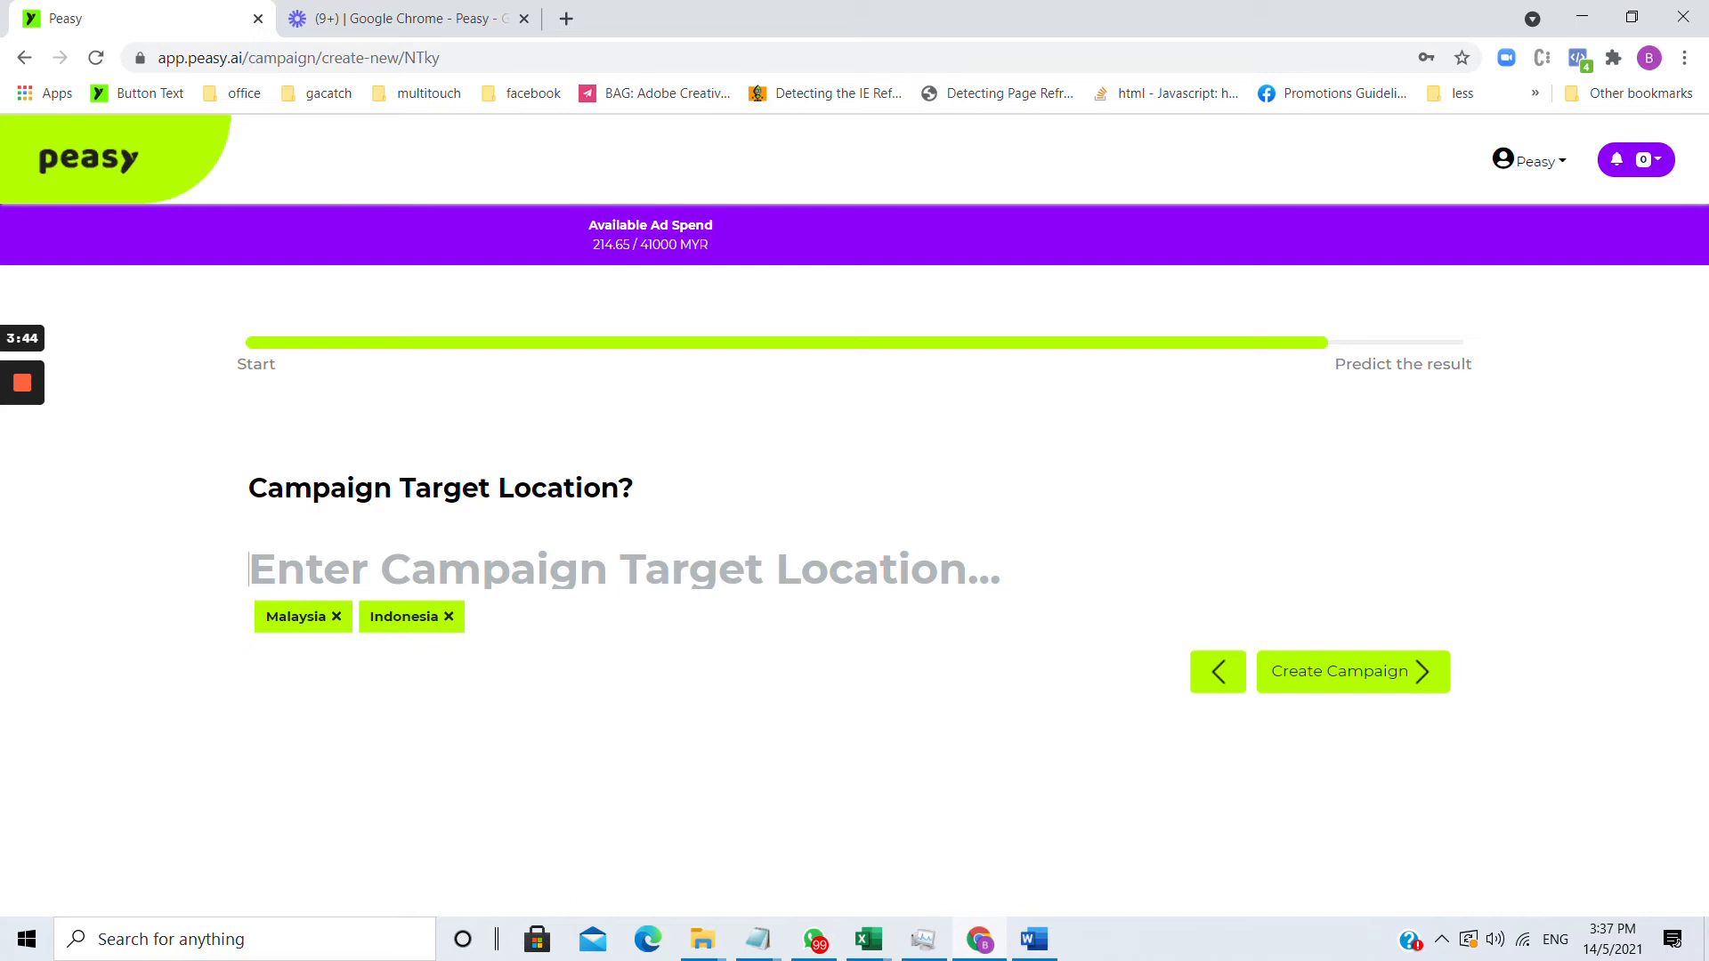
{"action": "type", "text": "daman"}
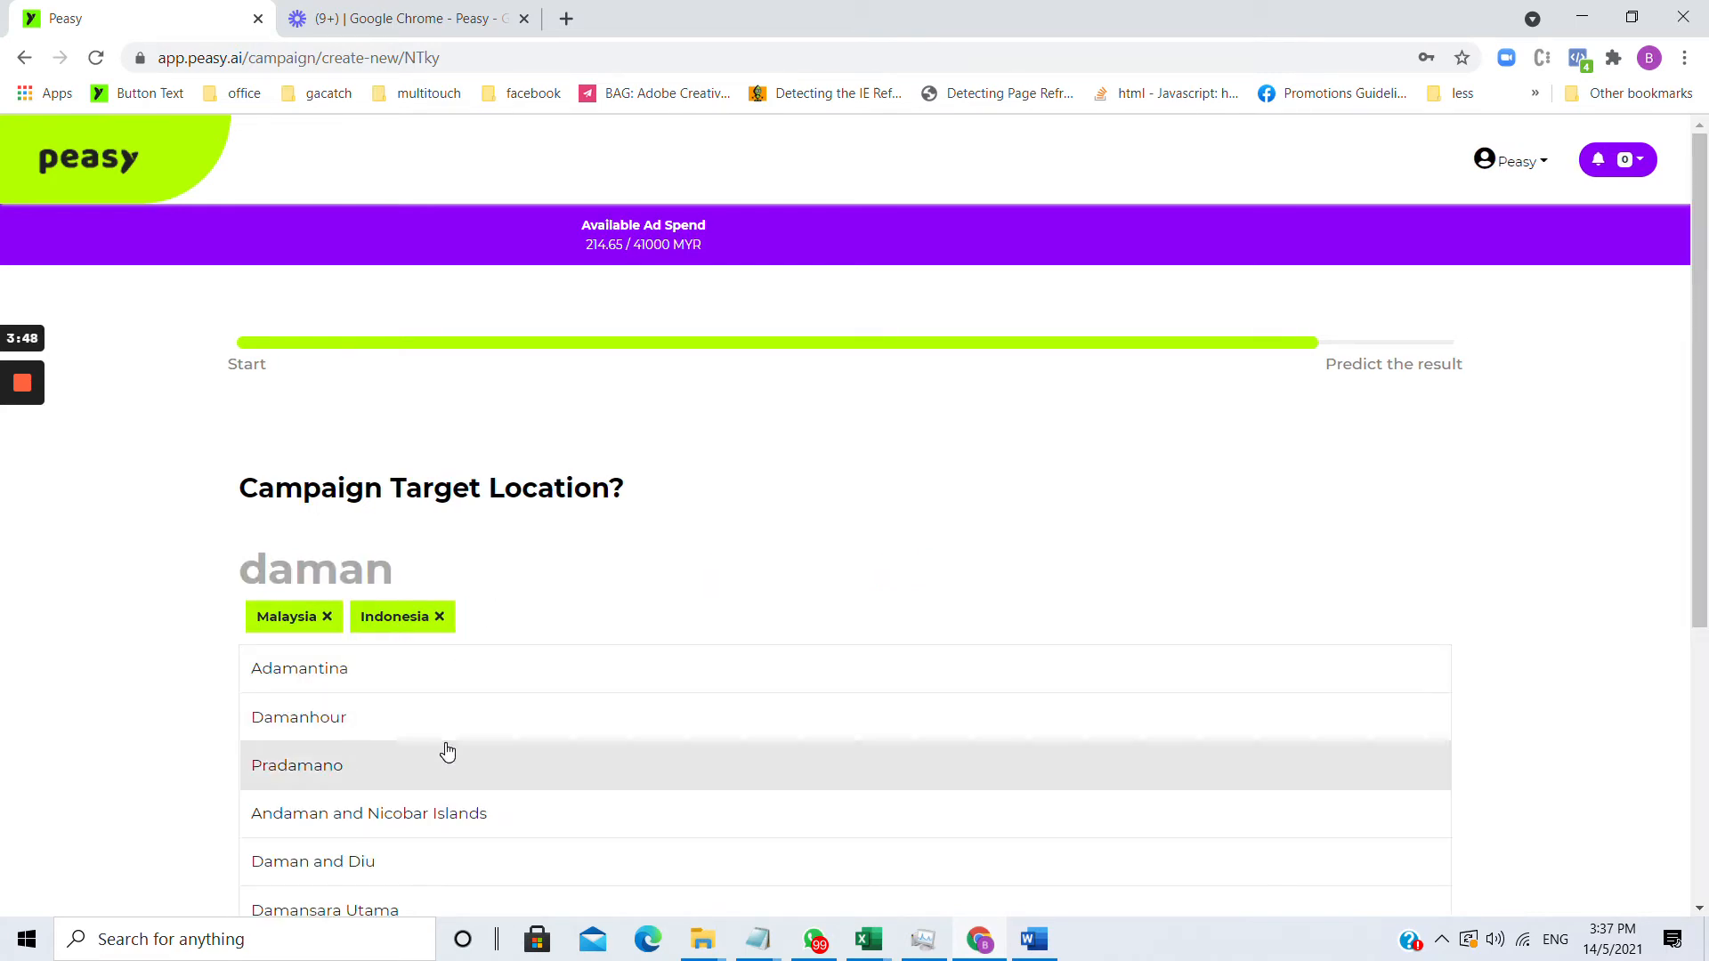
{"action": "type", "text": "sara"}
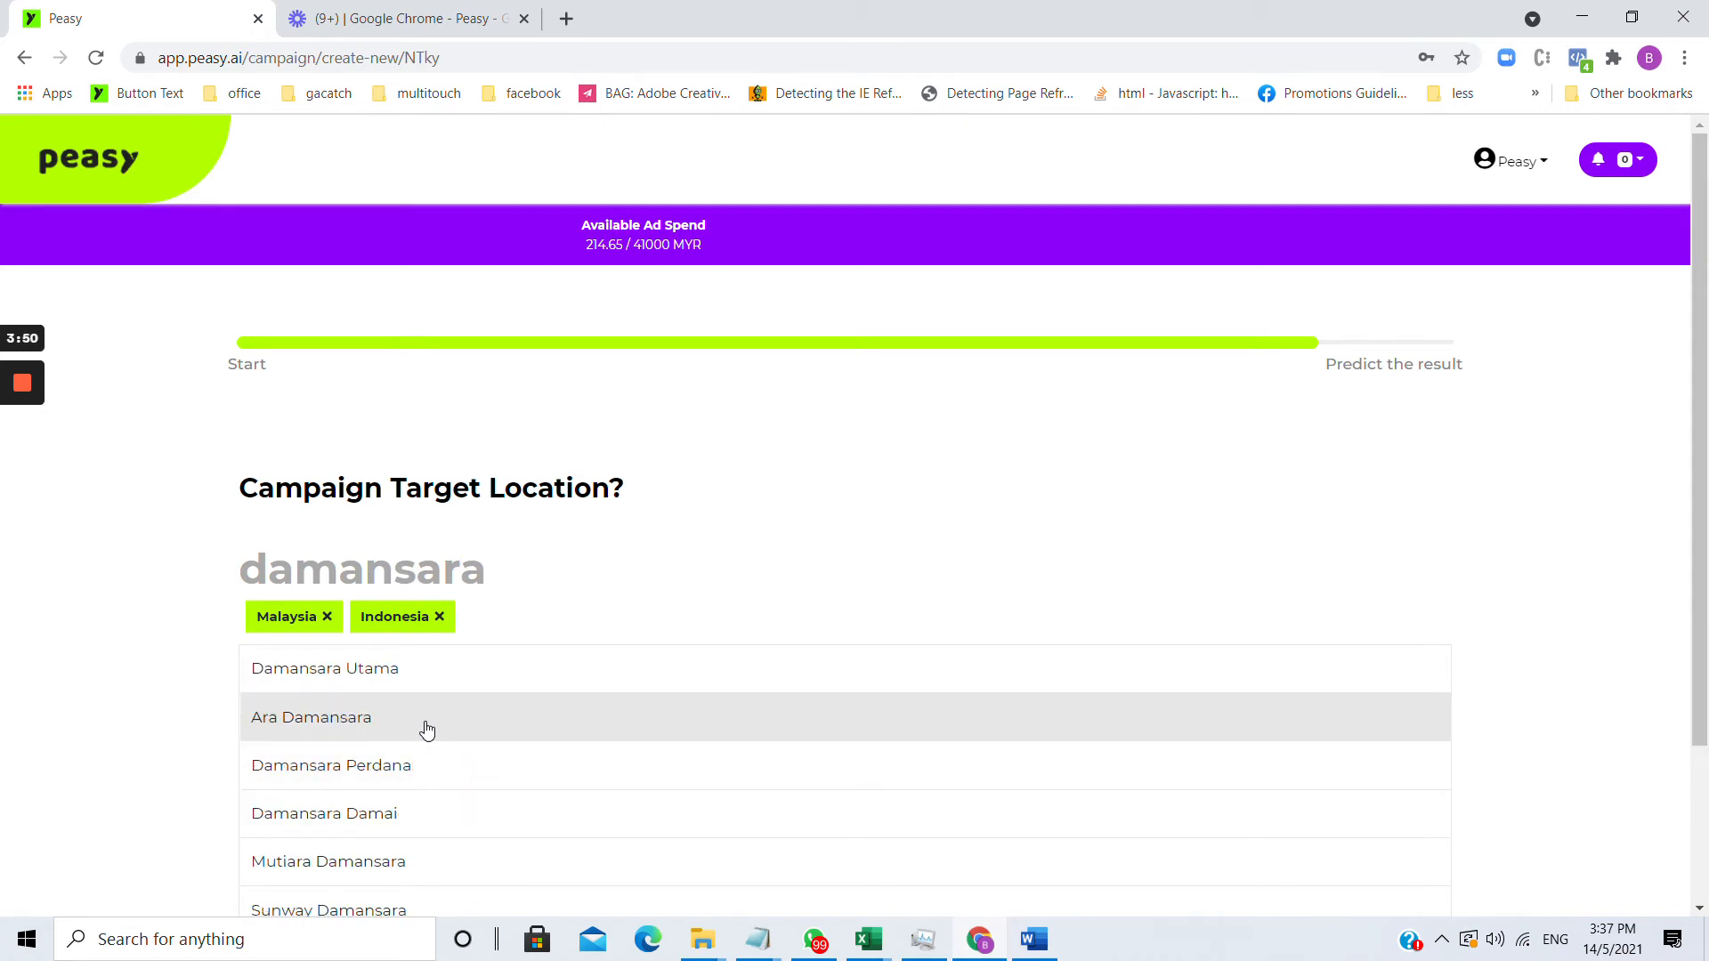
{"action": "left_click", "coordinate": [424, 725]}
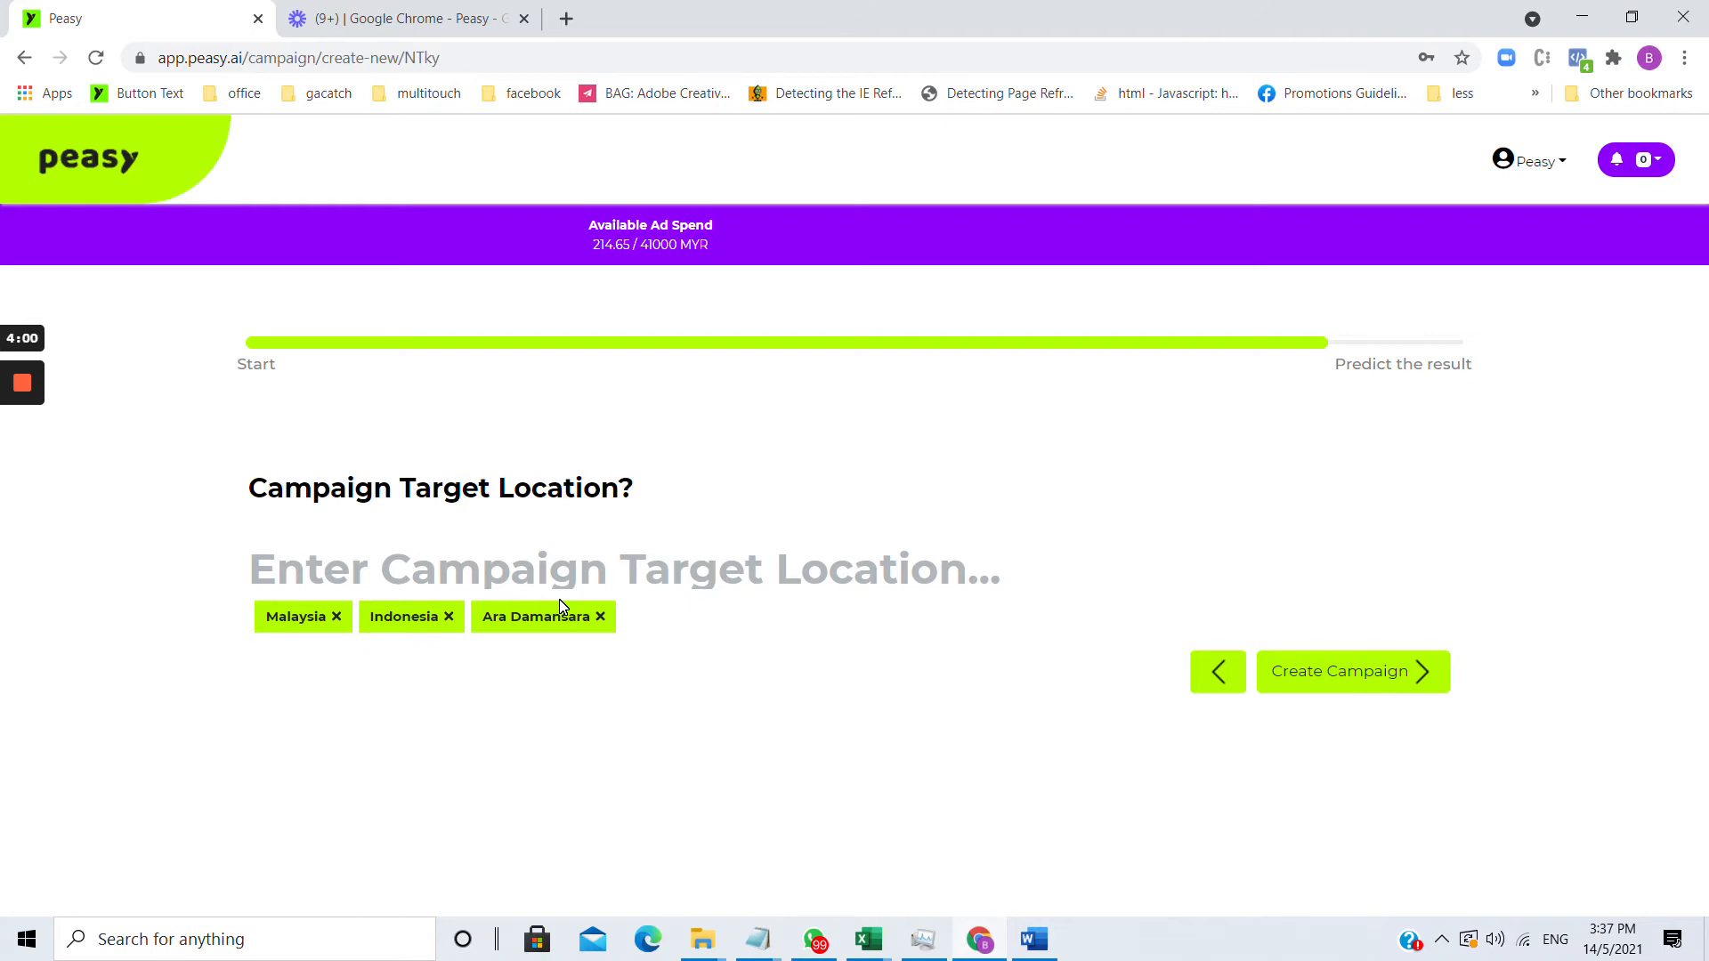
- Make Selangor the only campaign target location, removing Indonesia, Malaysia and Ara Damansara
{"action": "left_click", "coordinate": [450, 621]}
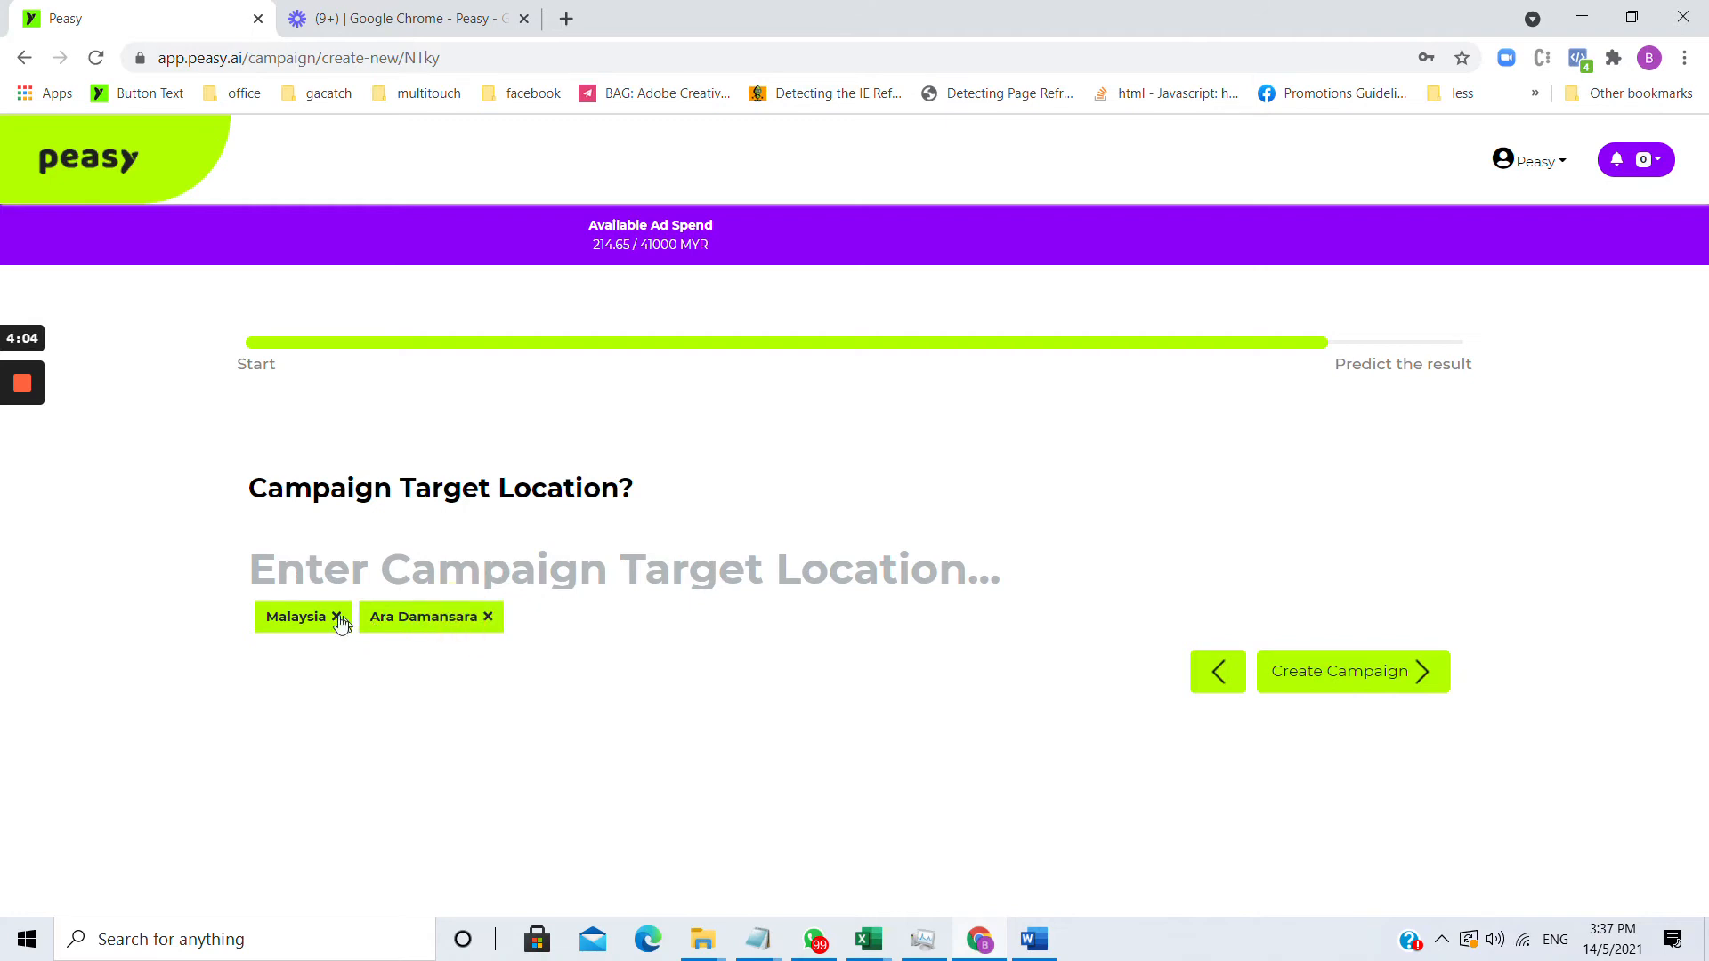
{"action": "left_click", "coordinate": [337, 616]}
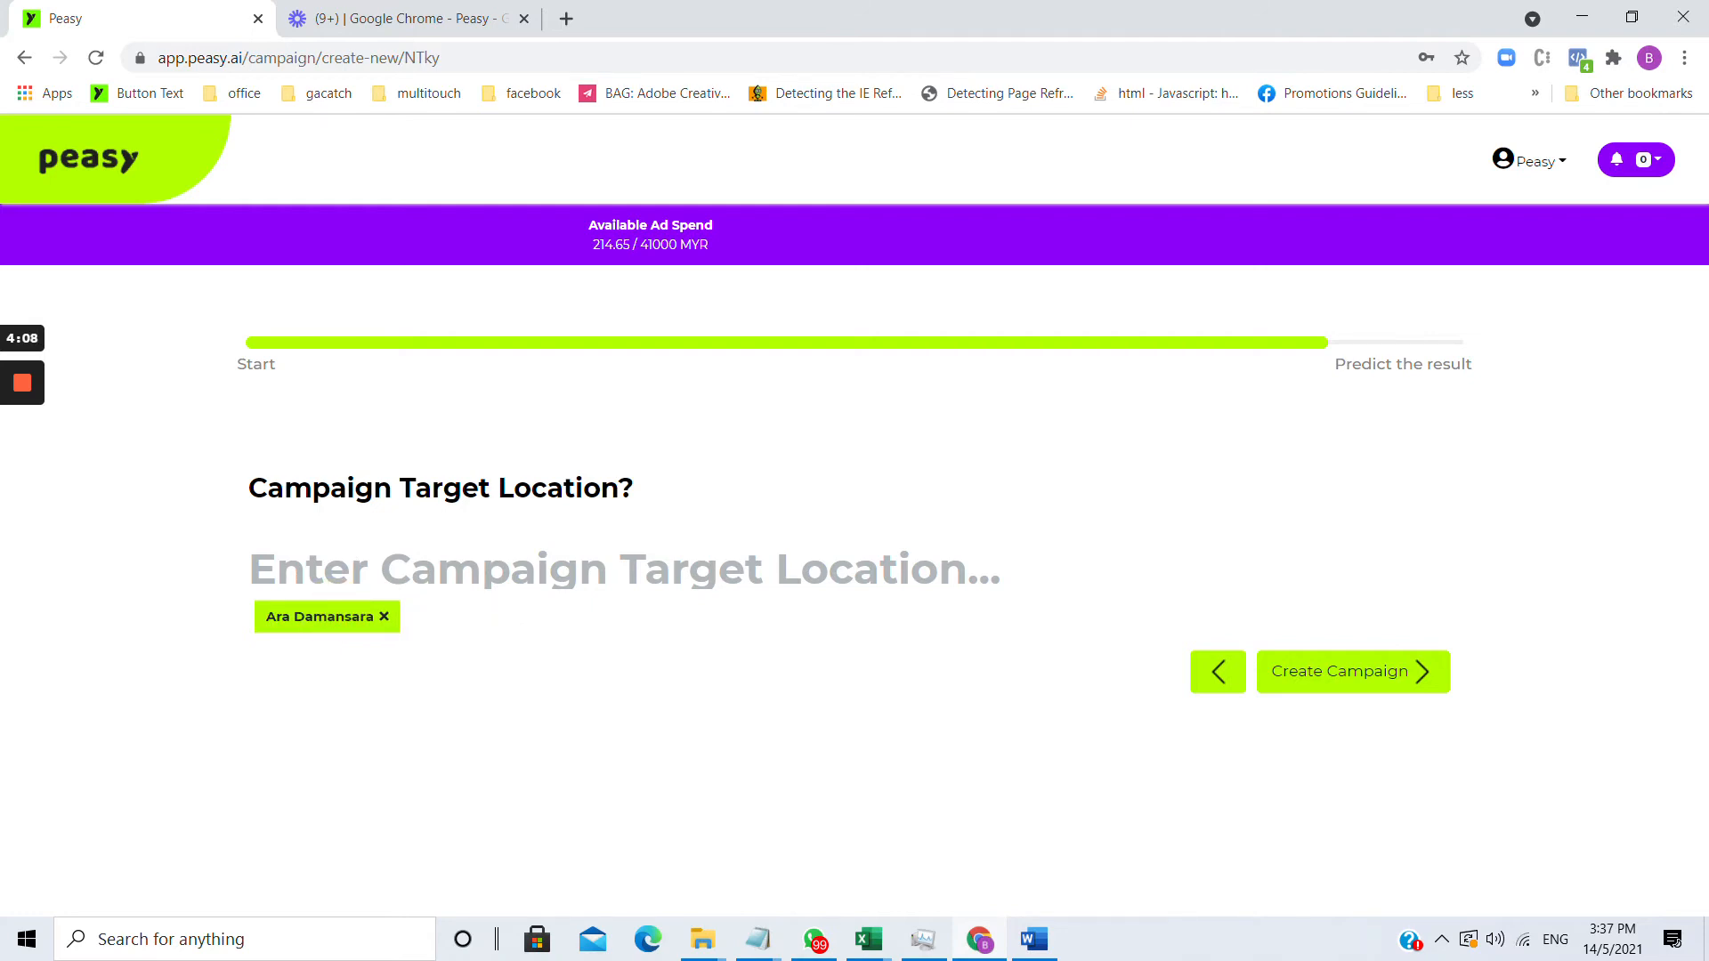
{"action": "left_click", "coordinate": [433, 595]}
{"action": "left_click", "coordinate": [426, 567]}
{"action": "type", "text": "selangor"}
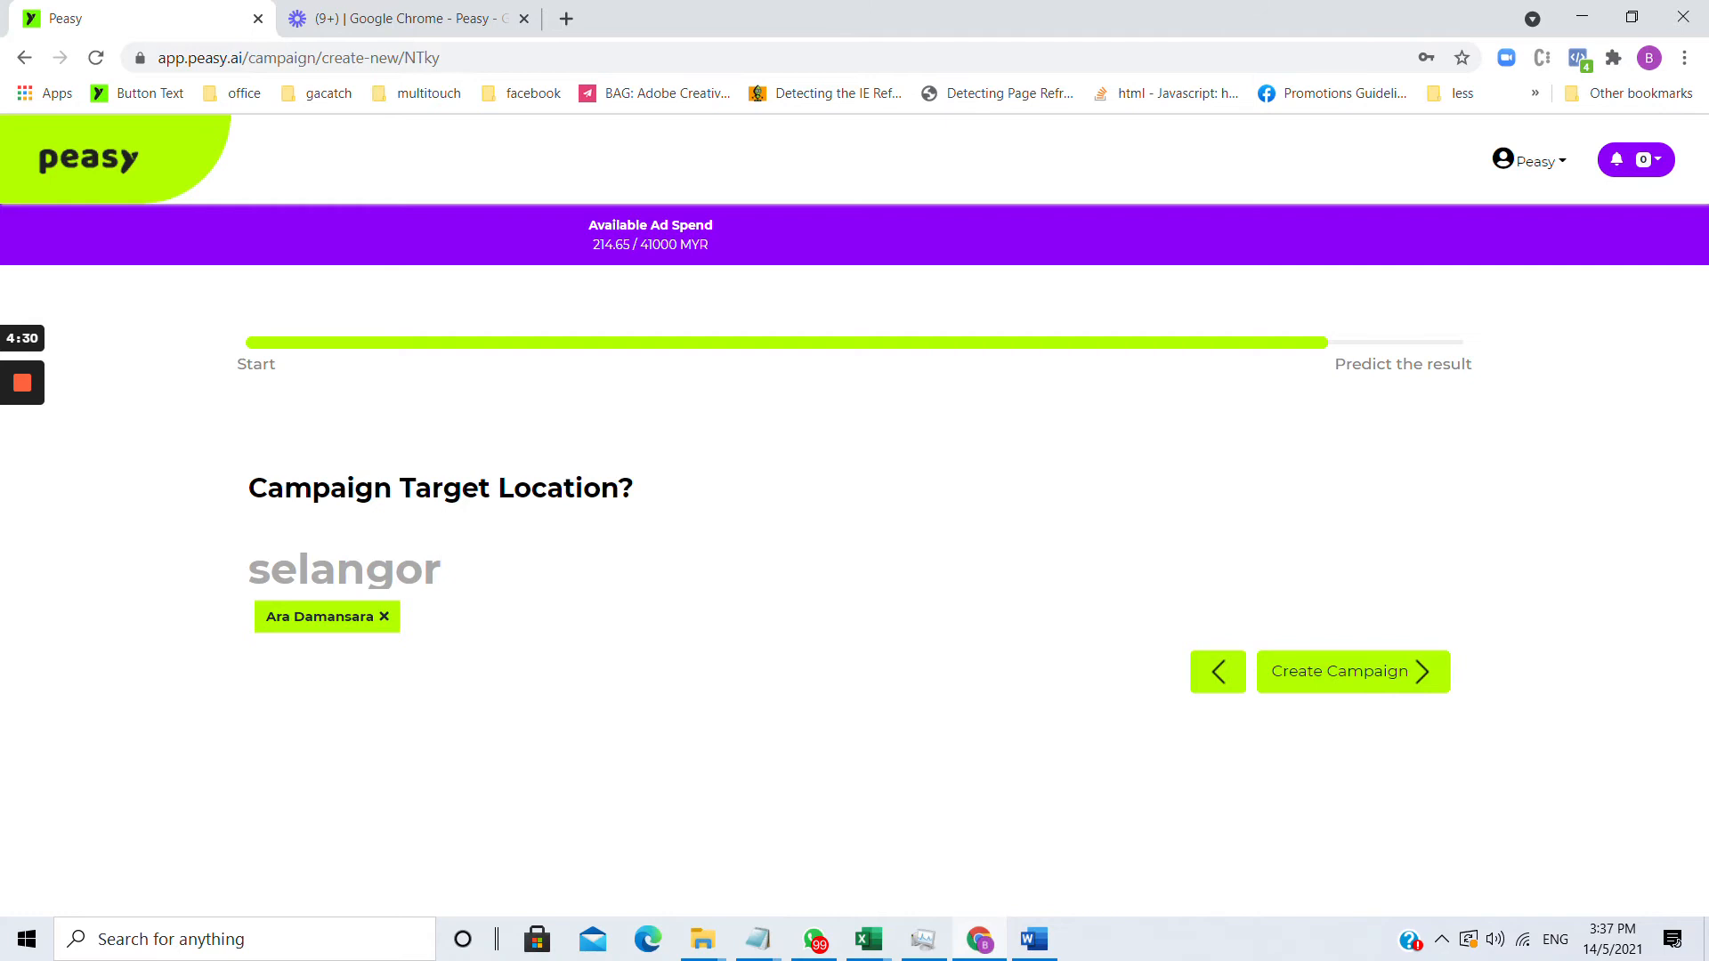
{"action": "left_click", "coordinate": [427, 713]}
{"action": "left_click", "coordinate": [384, 618]}
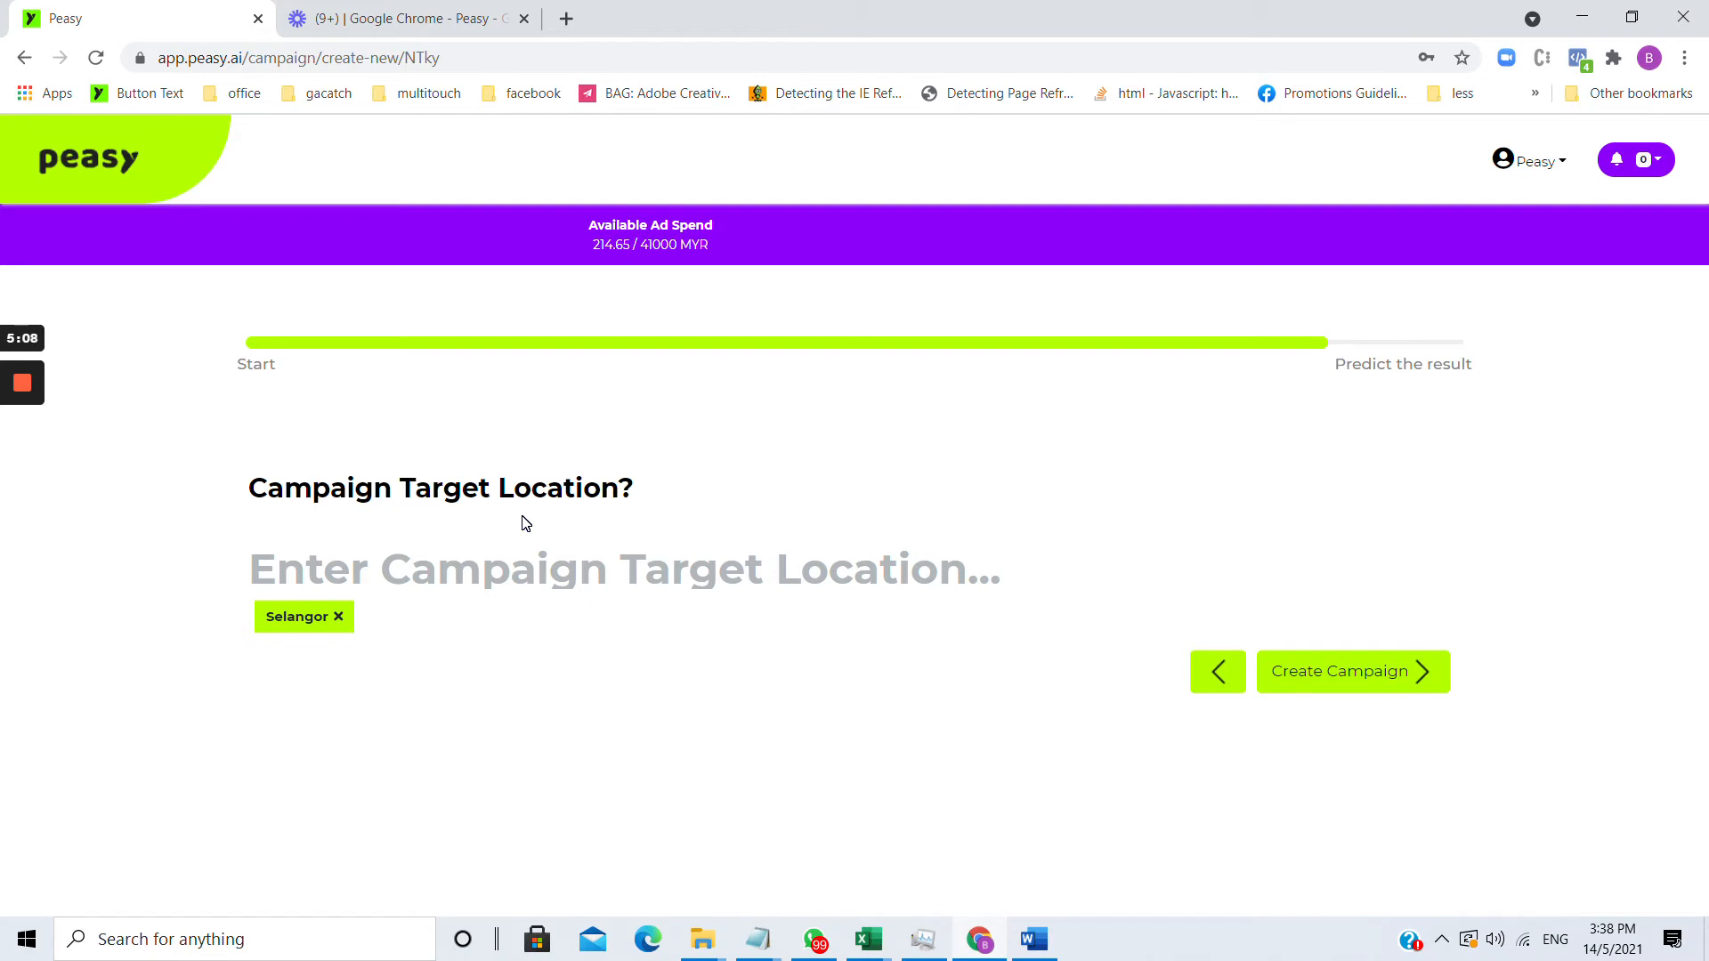
- Create the campaign and go through its charts and prediction down to the audience table
{"action": "left_click", "coordinate": [1282, 671]}
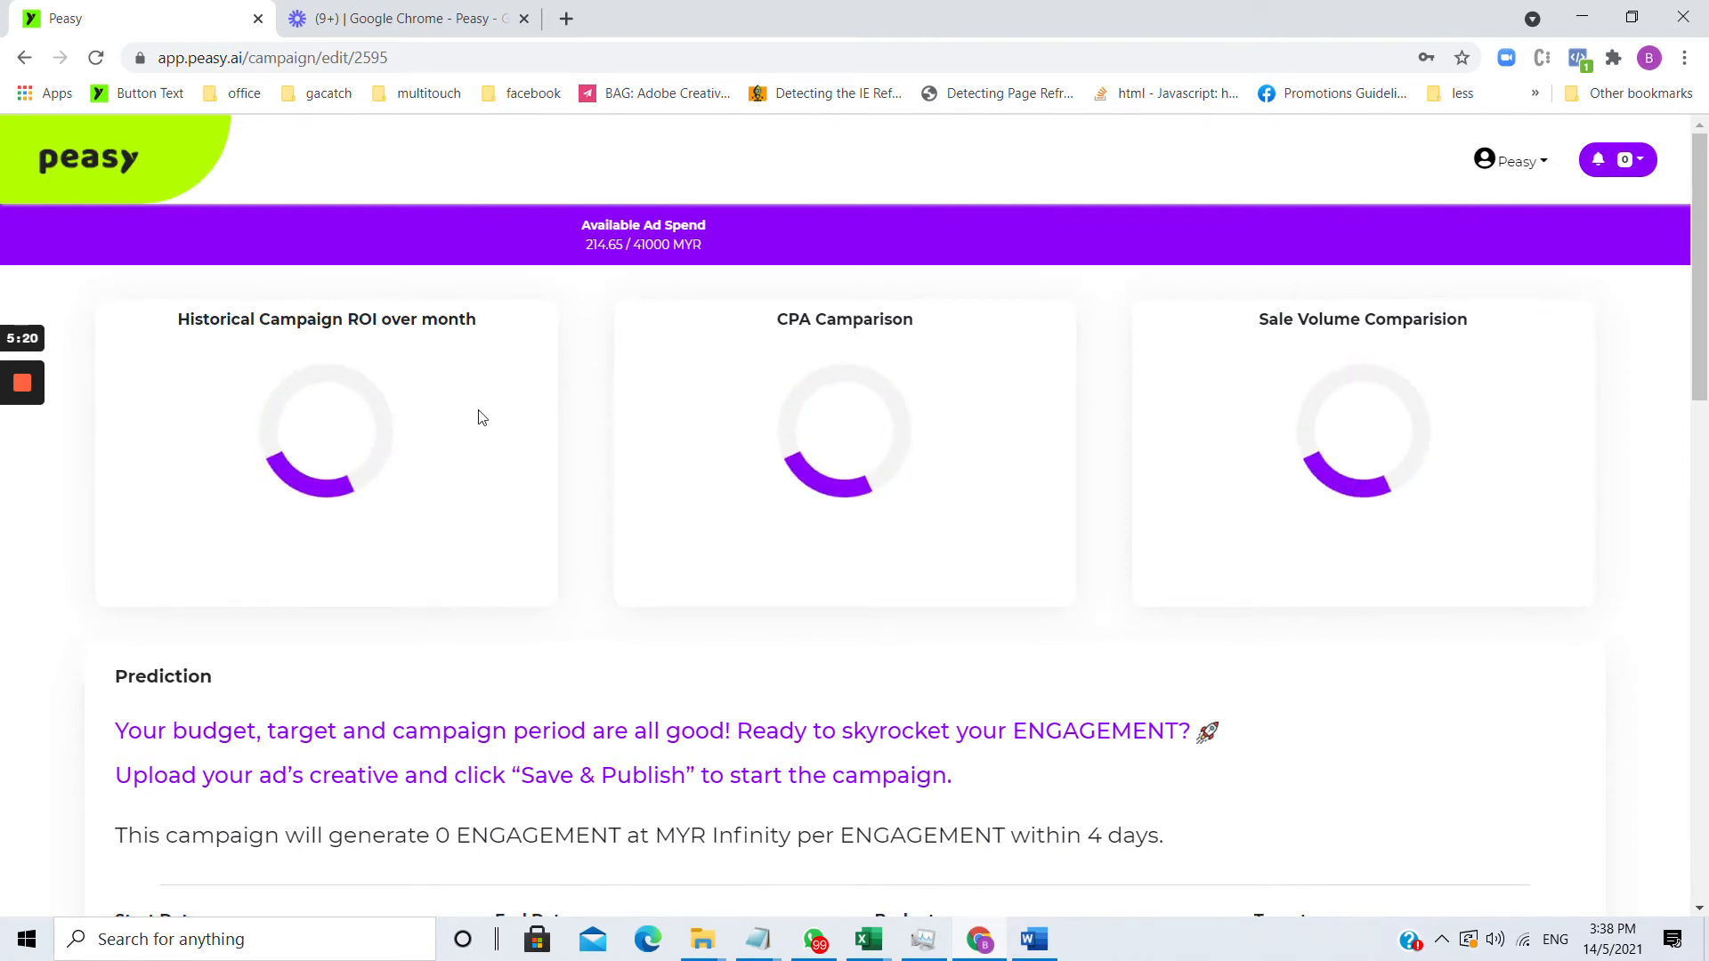
{"action": "scroll", "coordinate": [479, 417], "scroll_direction": "down", "scroll_amount": 1}
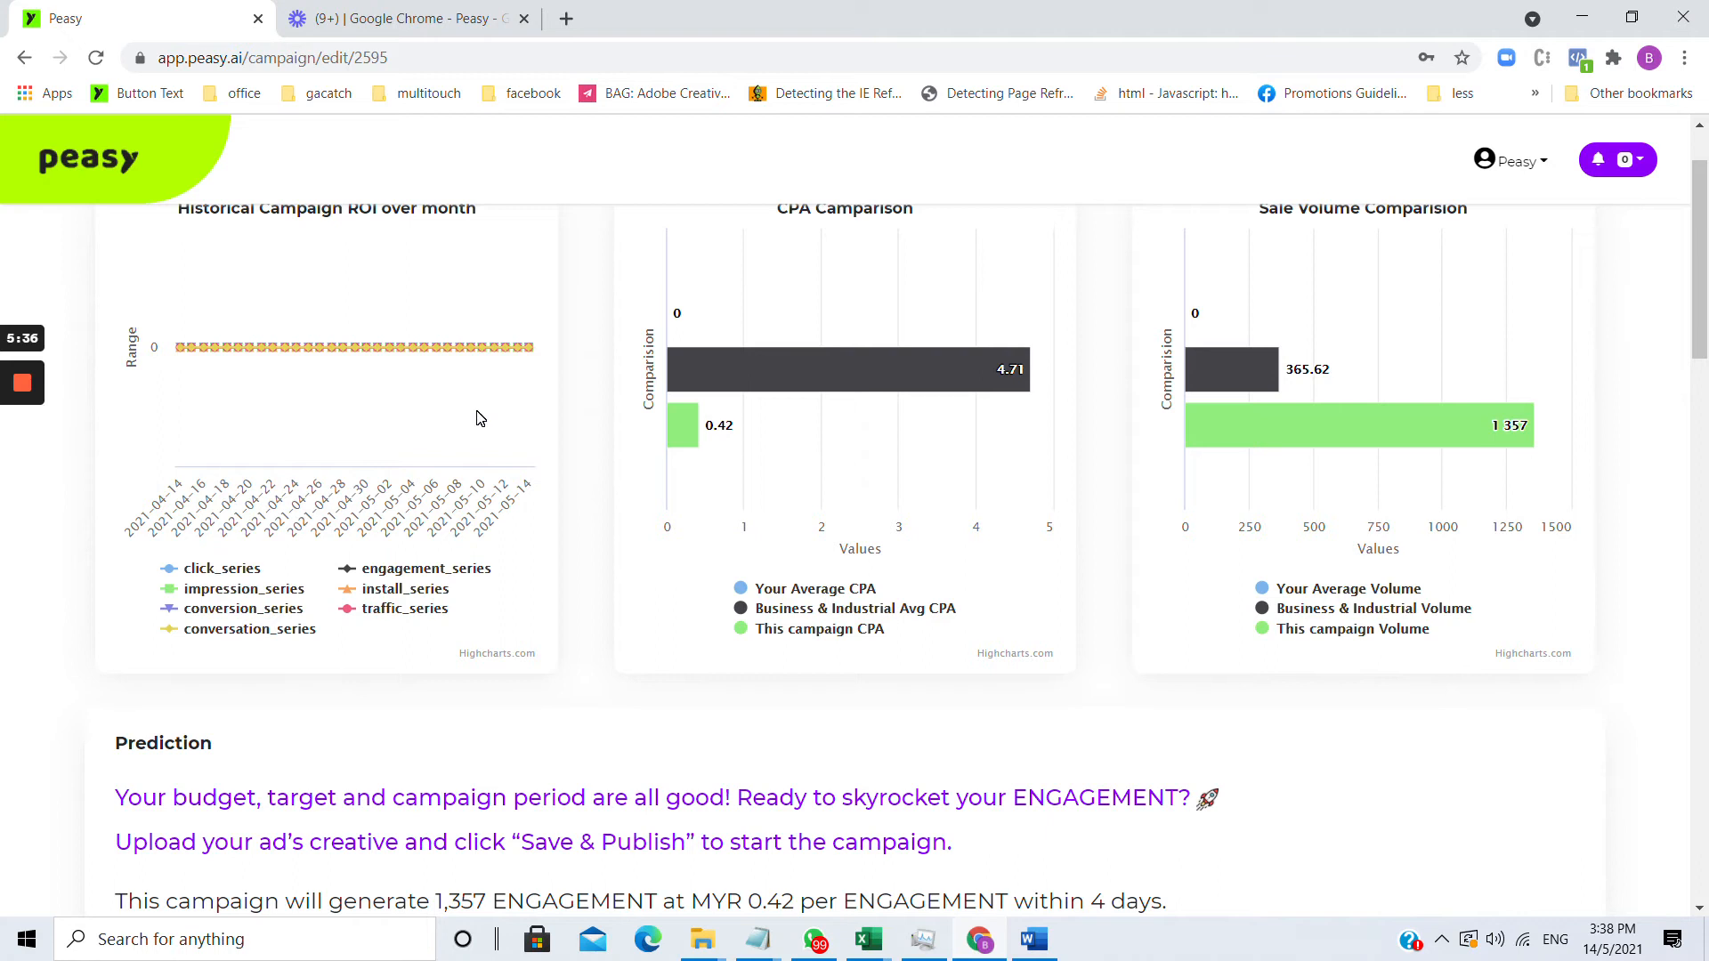
{"action": "left_click_drag", "start_coordinate": [761, 608], "coordinate": [894, 735]}
{"action": "scroll", "coordinate": [626, 720], "scroll_direction": "down", "scroll_amount": 10}
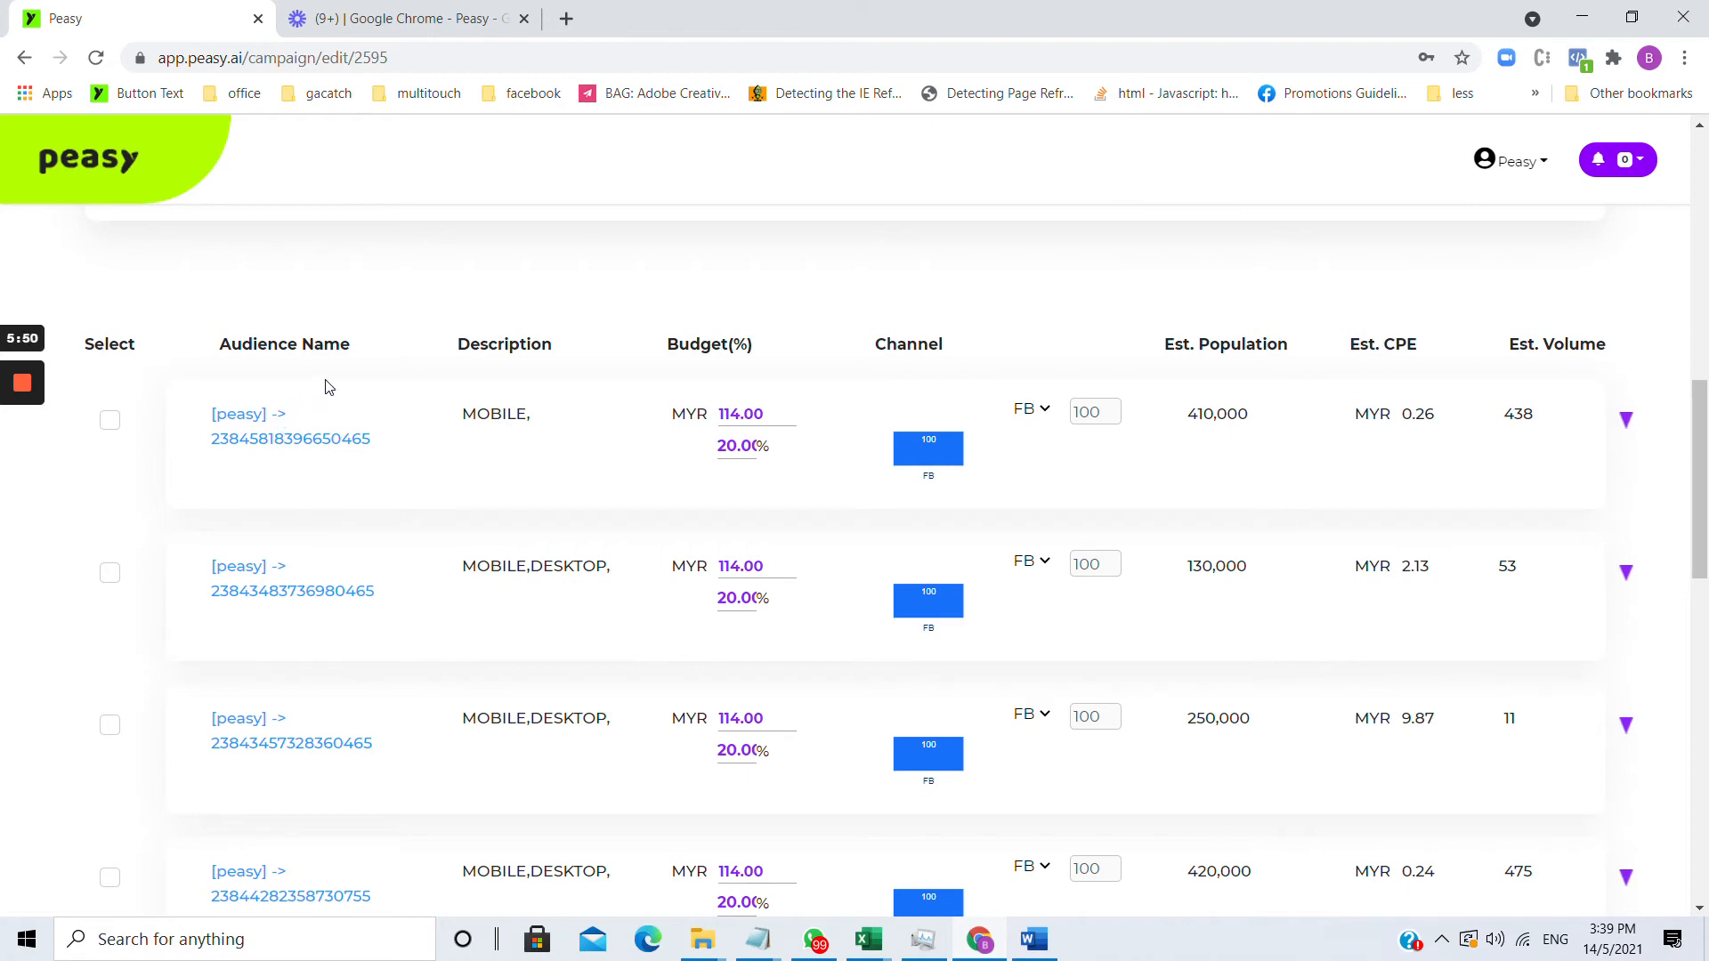
- Review the first audience's settings, from gender, age and location to its Facebook include and narrow audiences, and close them unchanged
{"action": "scroll", "coordinate": [331, 397], "scroll_direction": "up", "scroll_amount": 6}
{"action": "scroll", "coordinate": [336, 423], "scroll_direction": "down", "scroll_amount": 4}
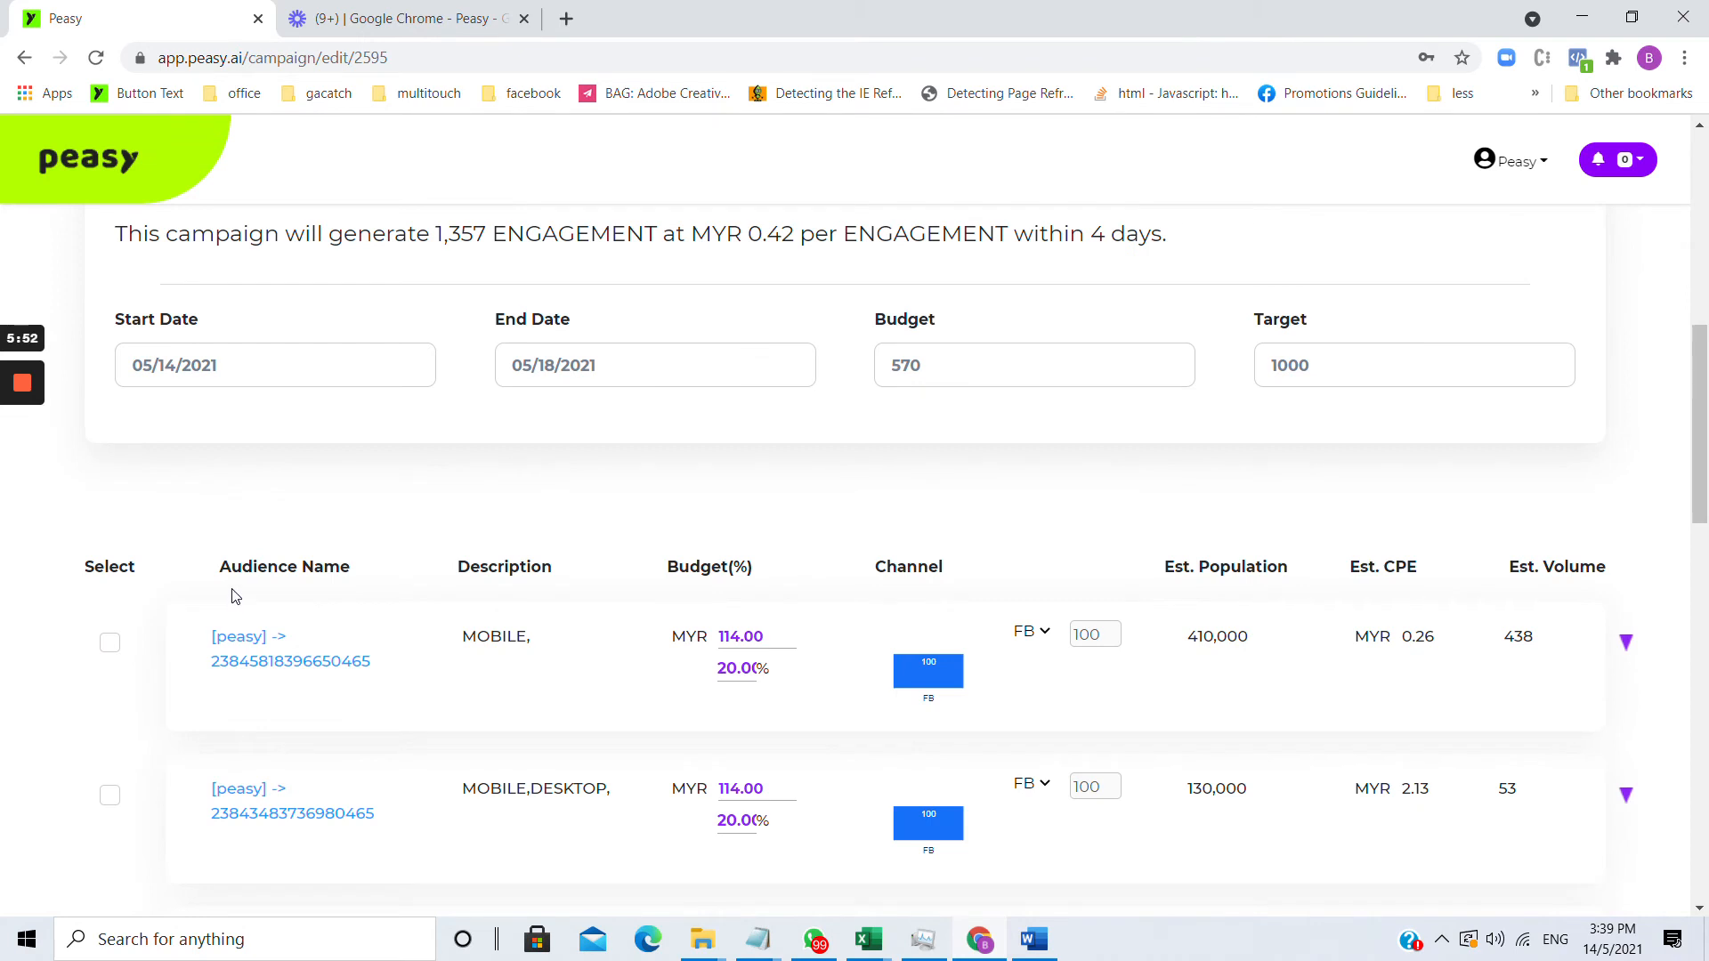
{"action": "left_click", "coordinate": [251, 654]}
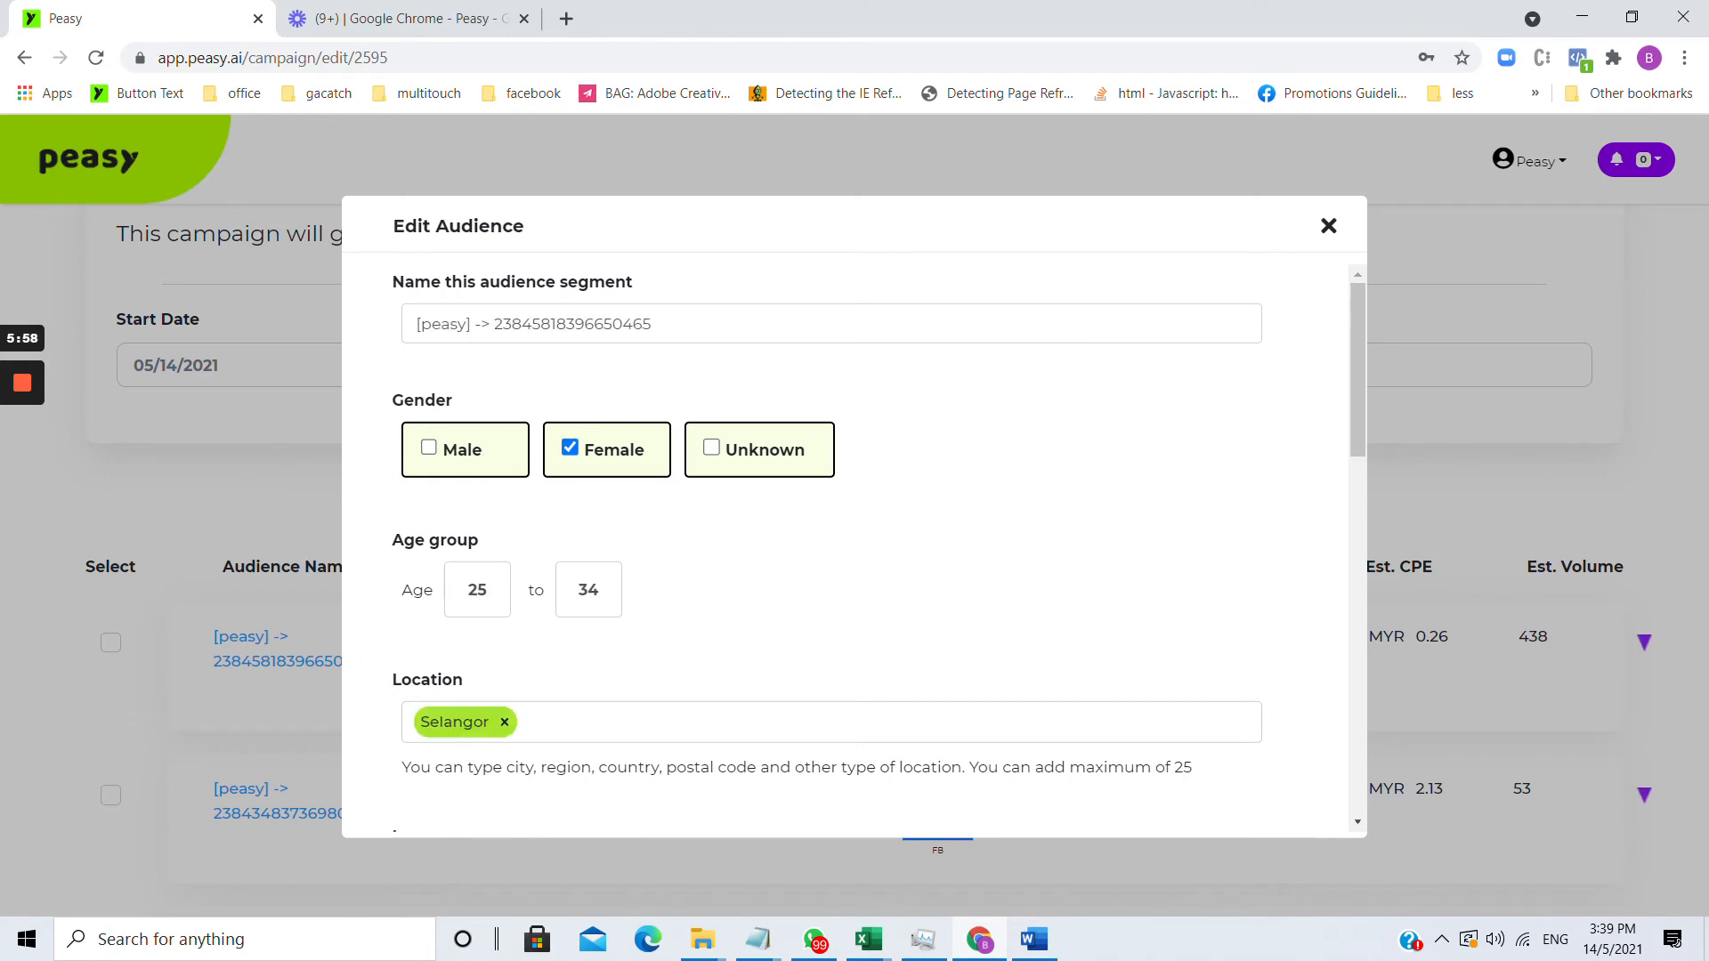
{"action": "scroll", "coordinate": [561, 647], "scroll_direction": "down", "scroll_amount": 6}
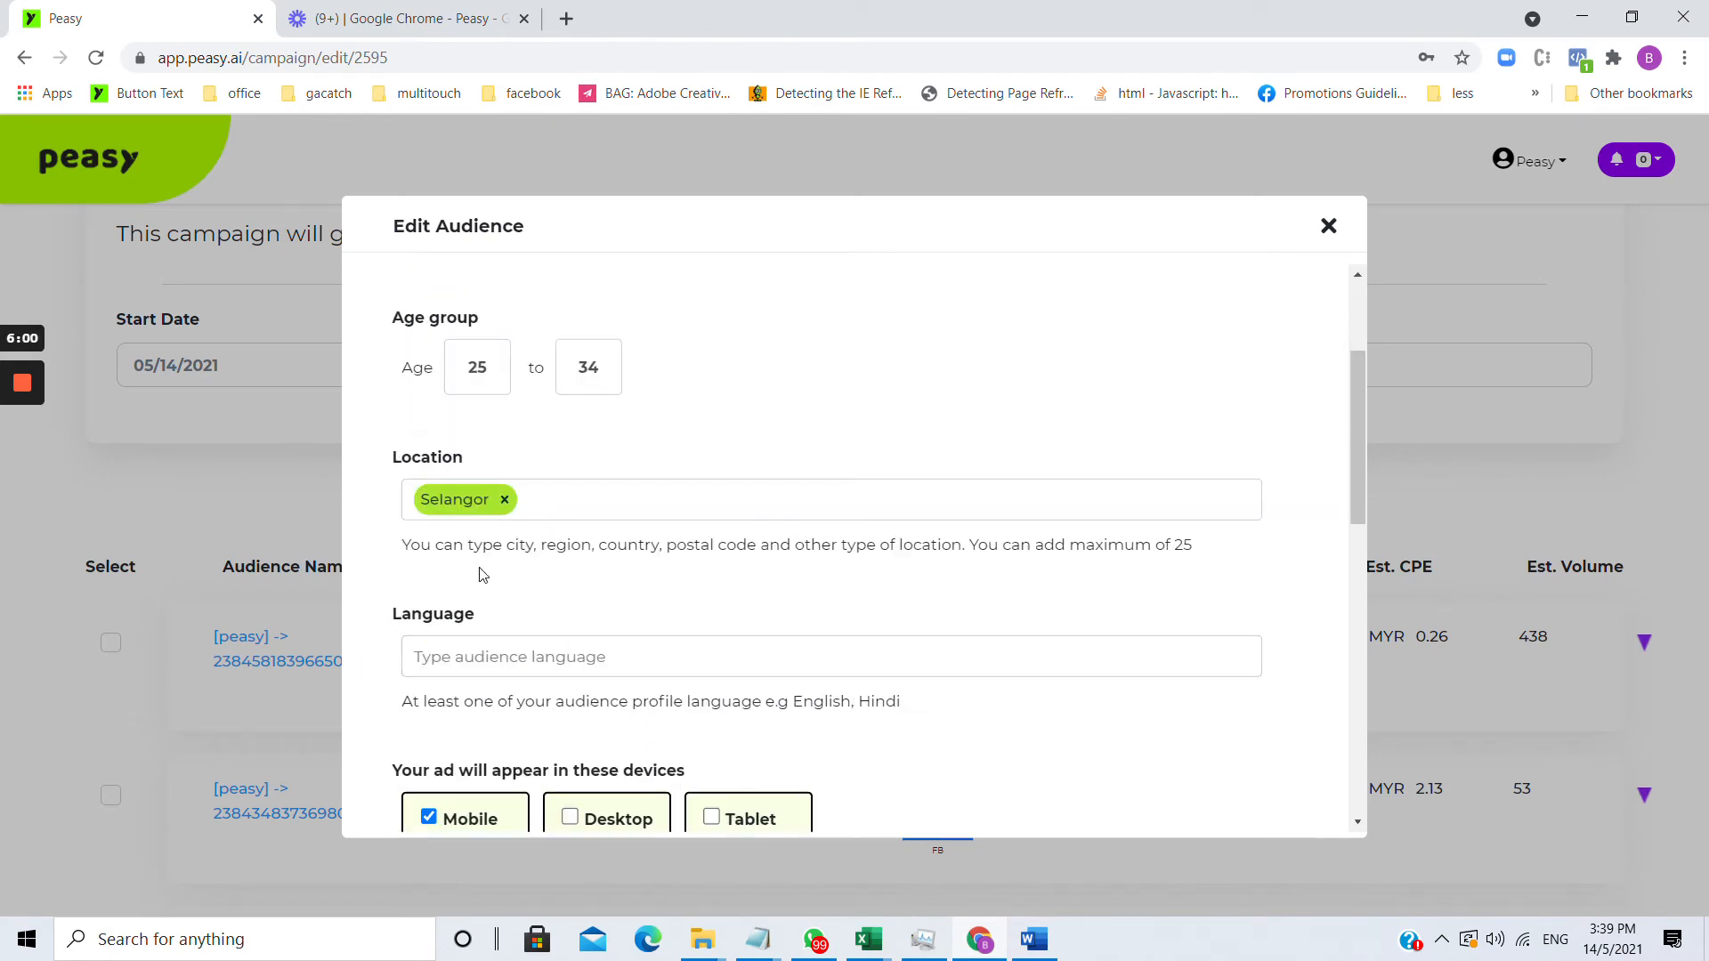
{"action": "scroll", "coordinate": [485, 590], "scroll_direction": "down", "scroll_amount": 5}
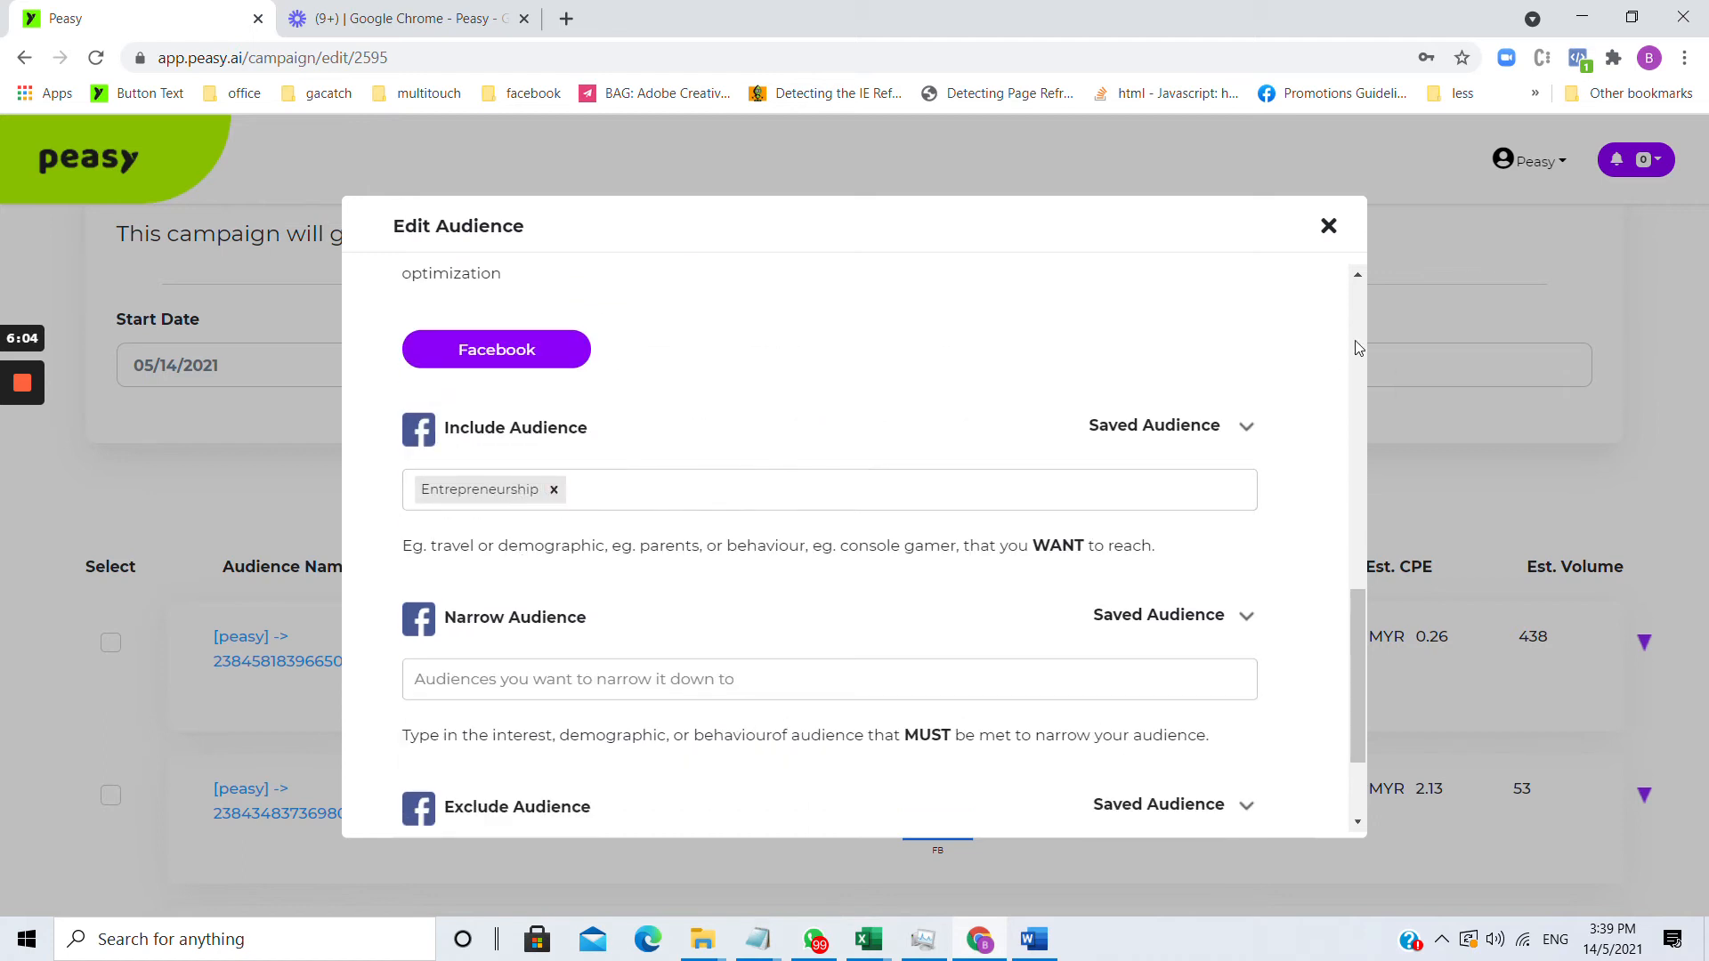
{"action": "left_click", "coordinate": [1328, 227]}
- Examine the first audience's estimated CPE in relation to the campaign prediction and the other audiences
{"action": "scroll", "coordinate": [944, 445], "scroll_direction": "down", "scroll_amount": 3}
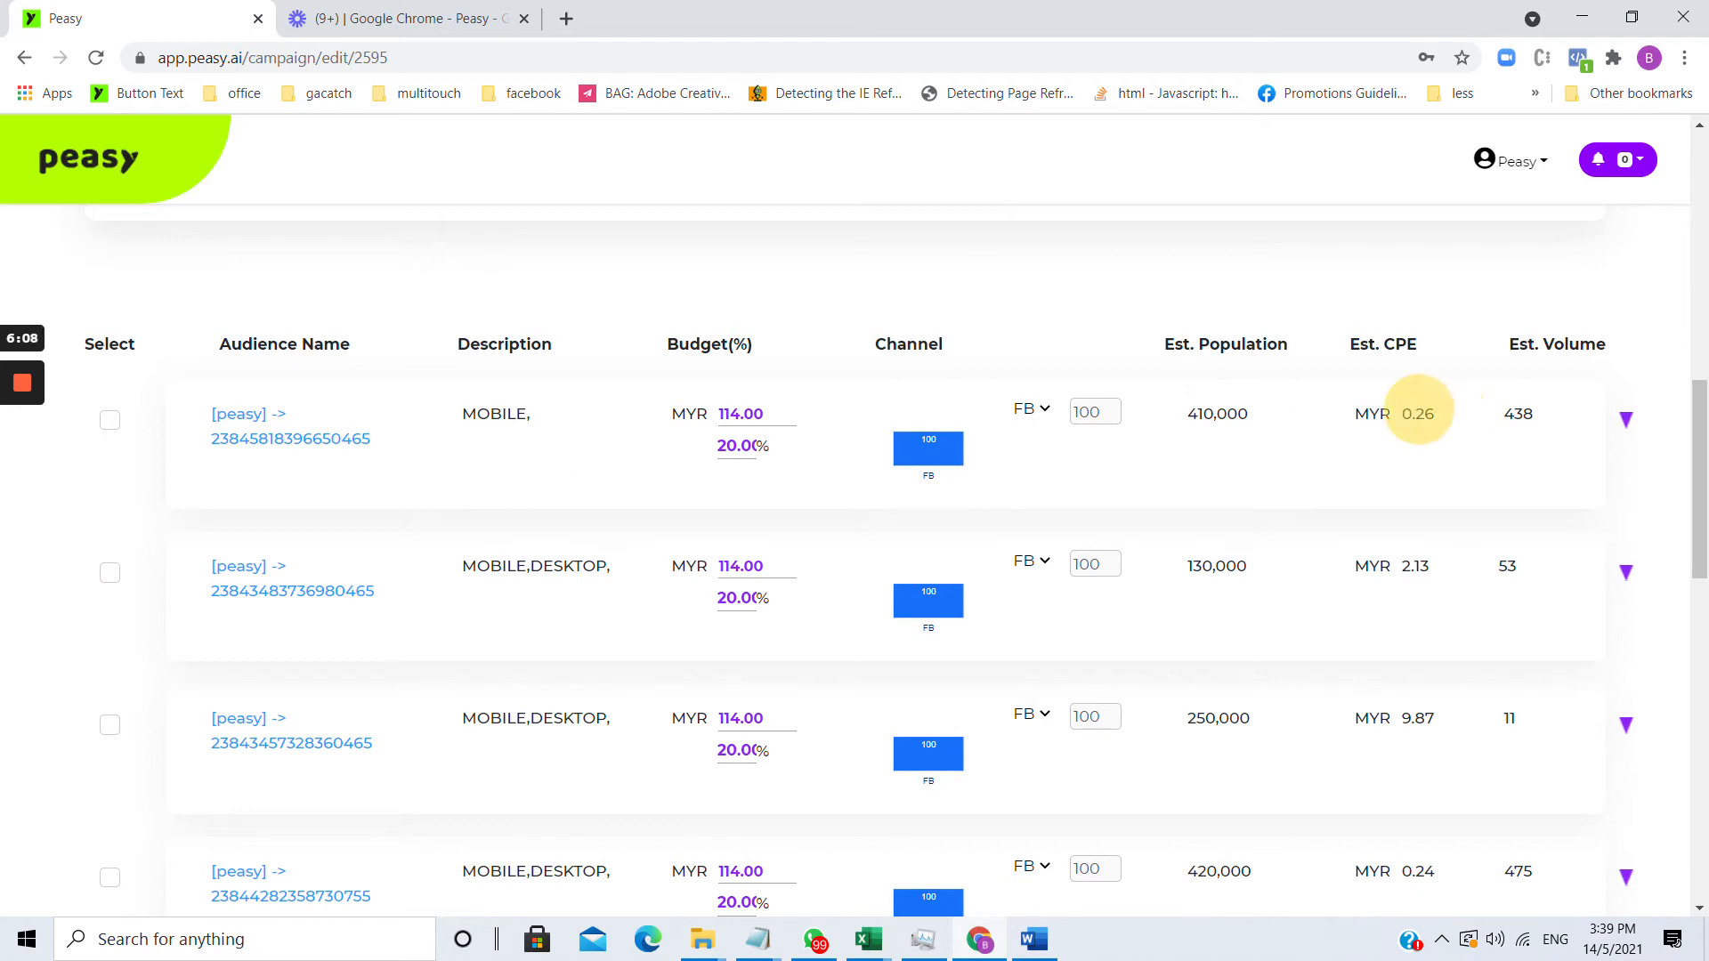
{"action": "left_click_drag", "start_coordinate": [1450, 419], "coordinate": [1382, 414]}
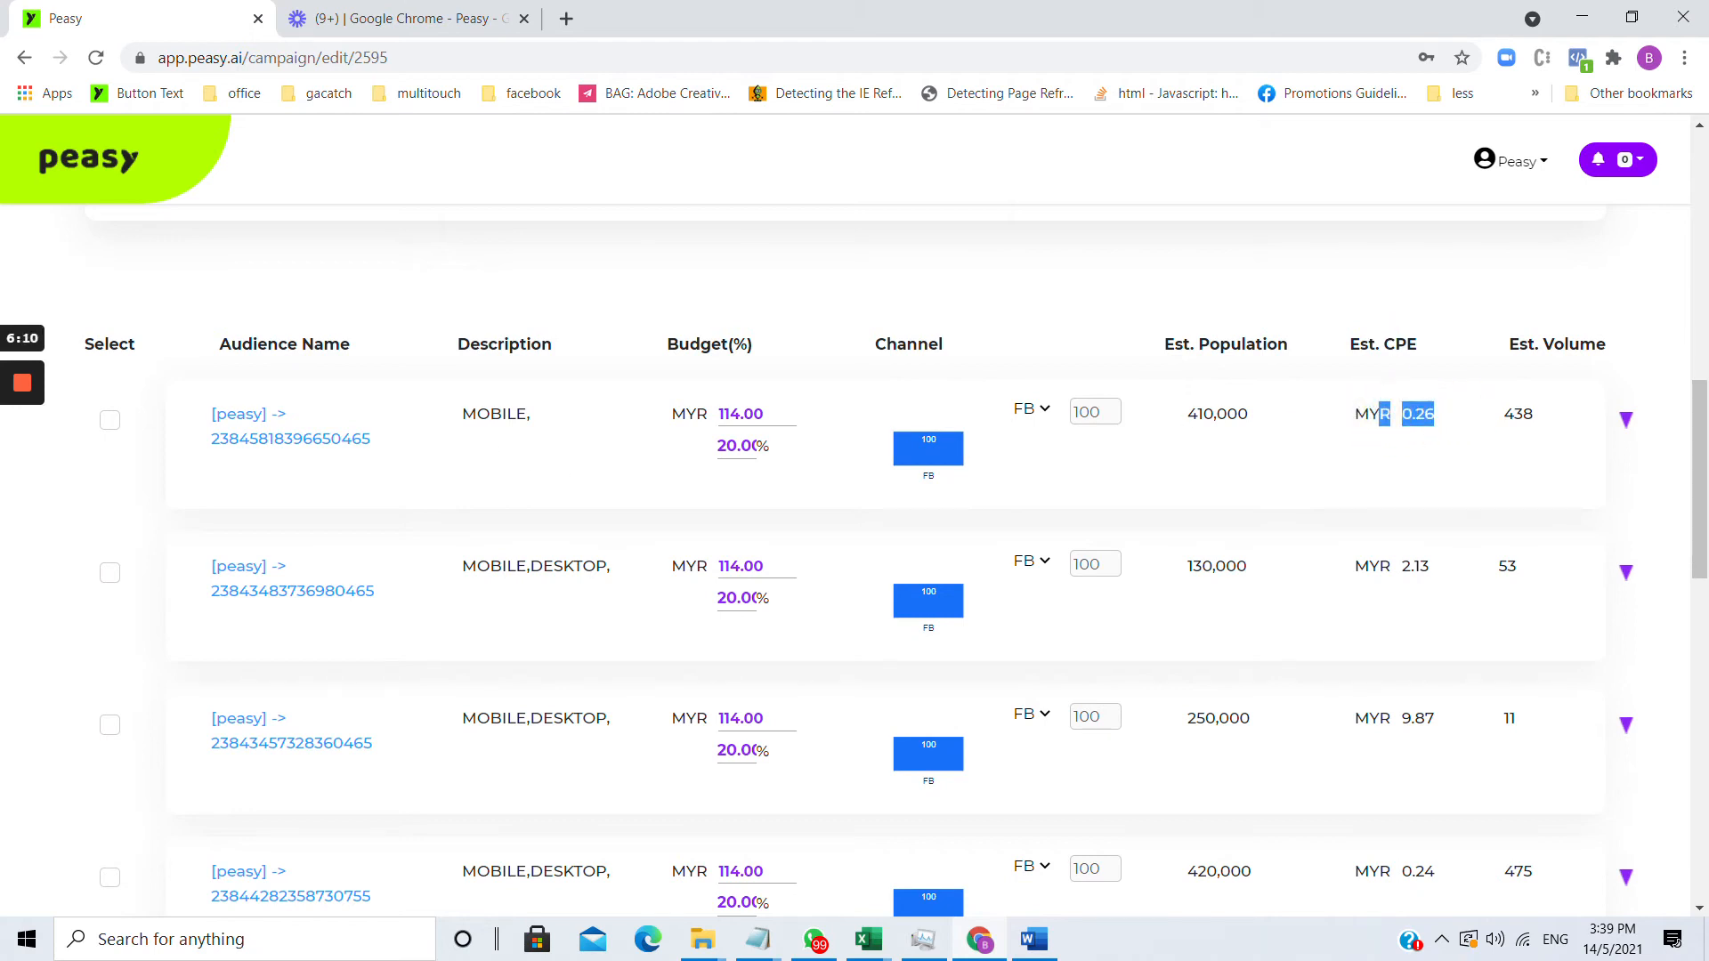
{"action": "scroll", "coordinate": [1362, 357], "scroll_direction": "up", "scroll_amount": 5}
{"action": "scroll", "coordinate": [1460, 613], "scroll_direction": "down", "scroll_amount": 4}
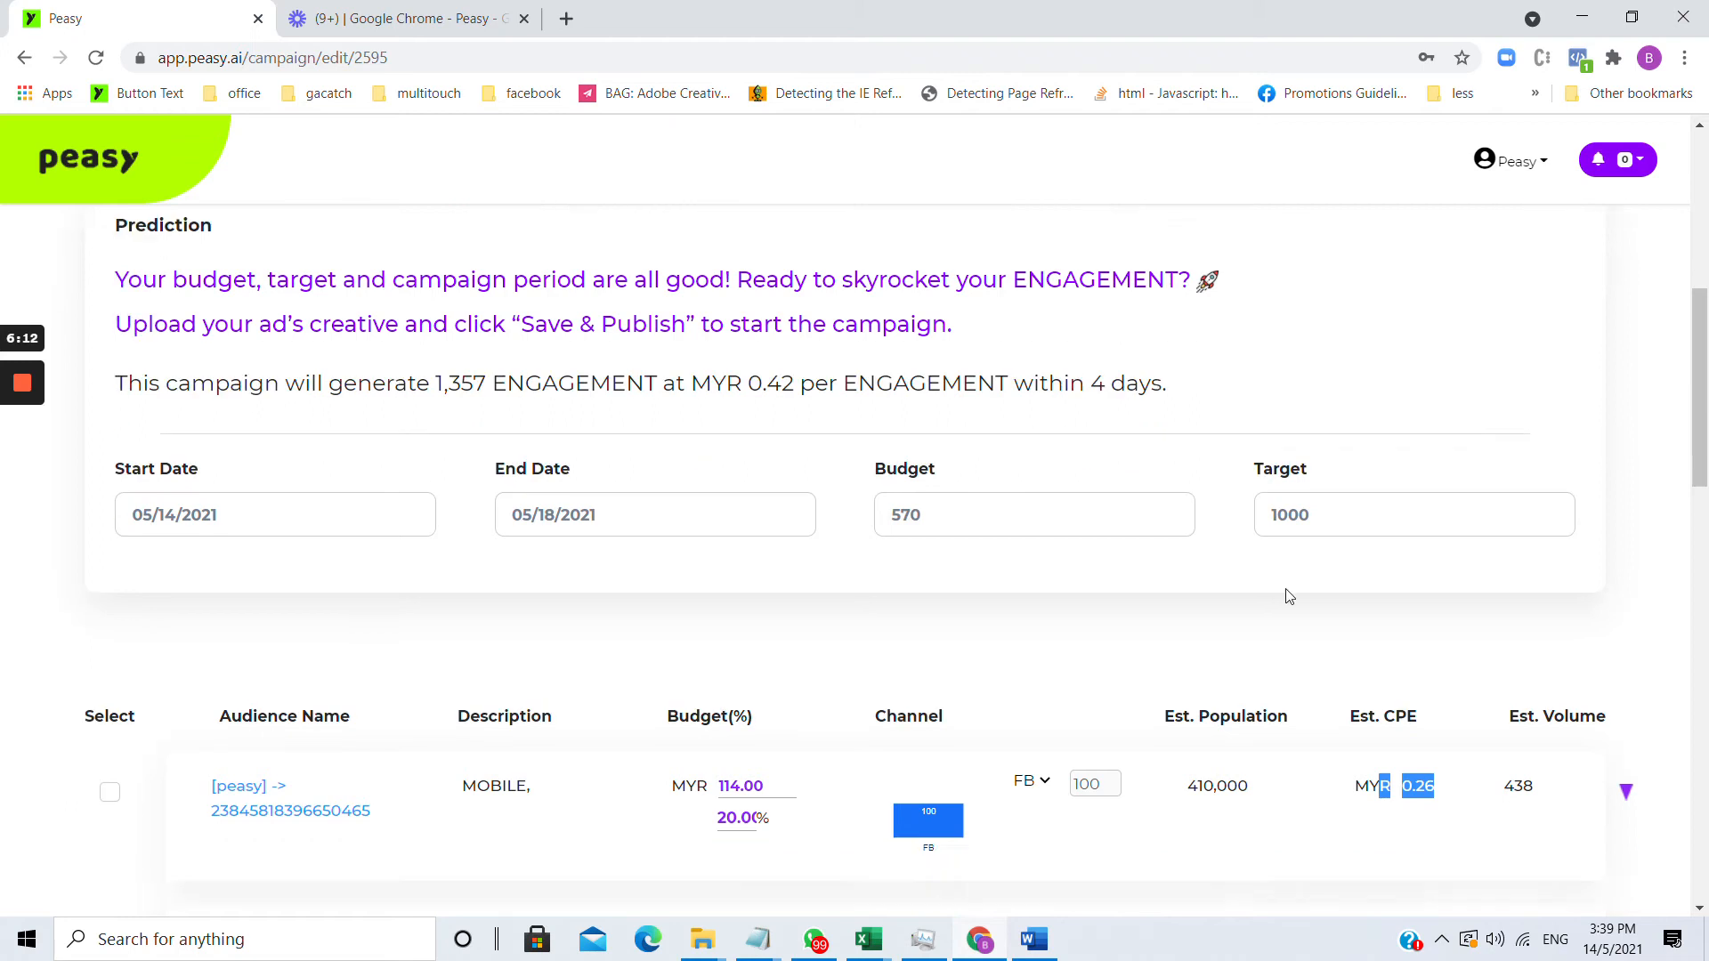
{"action": "scroll", "coordinate": [1450, 615], "scroll_direction": "down", "scroll_amount": 5}
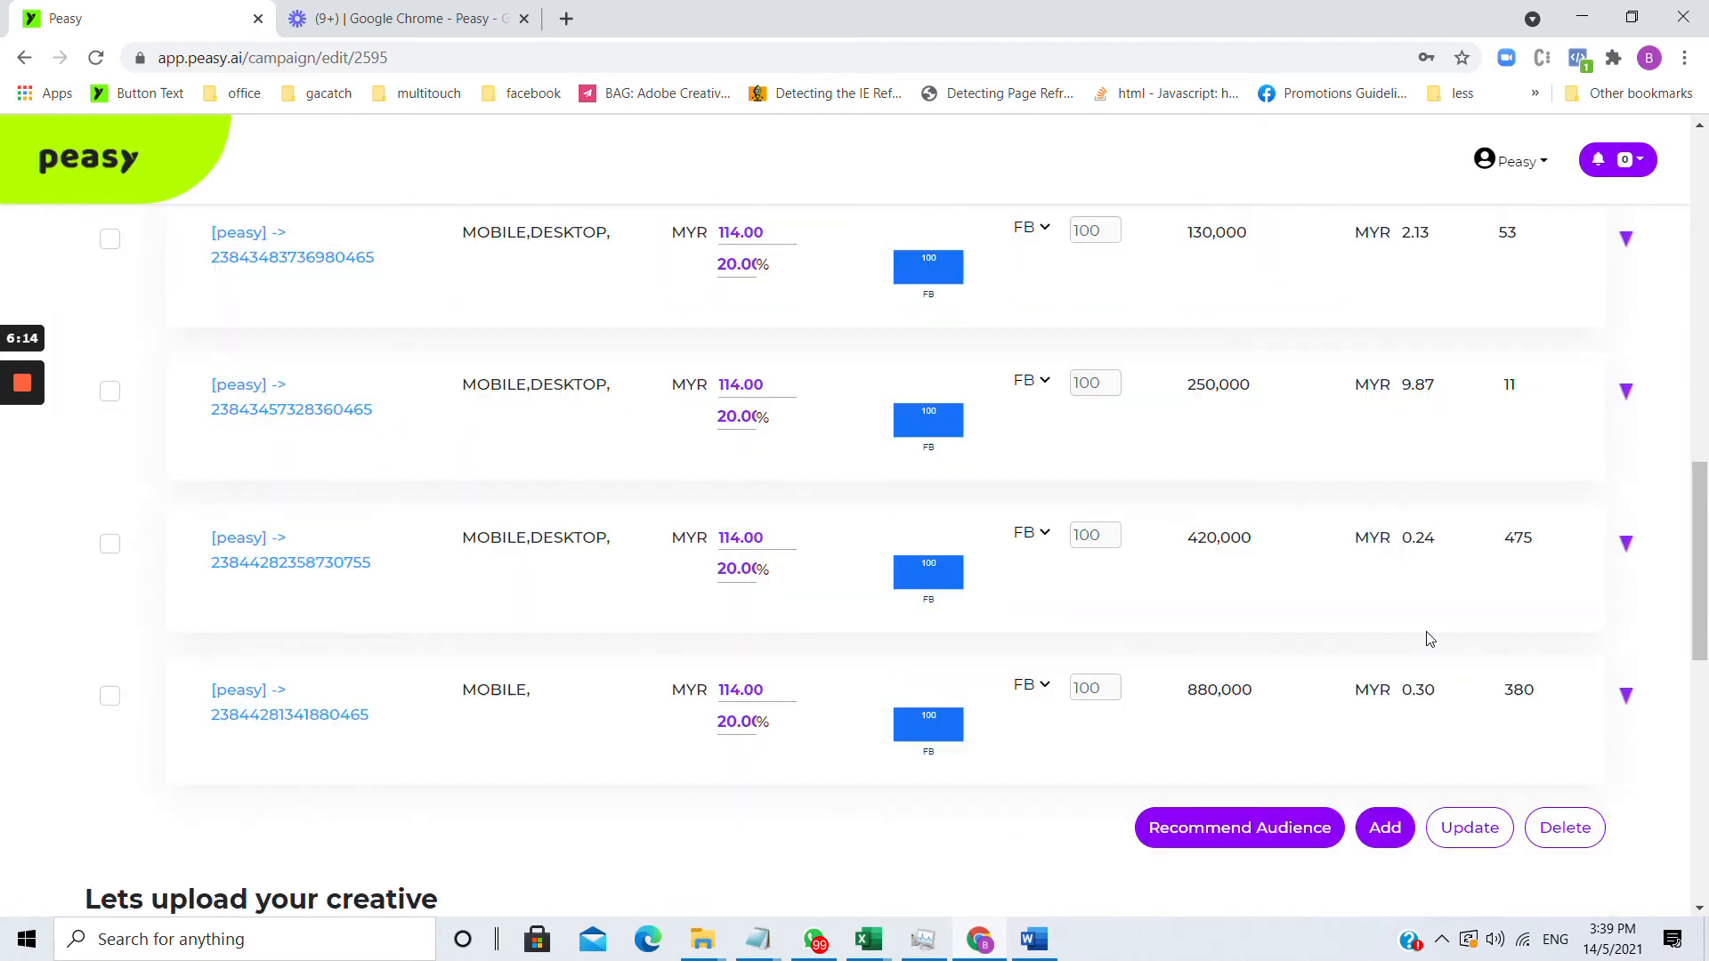
{"action": "scroll", "coordinate": [1420, 681], "scroll_direction": "up", "scroll_amount": 4}
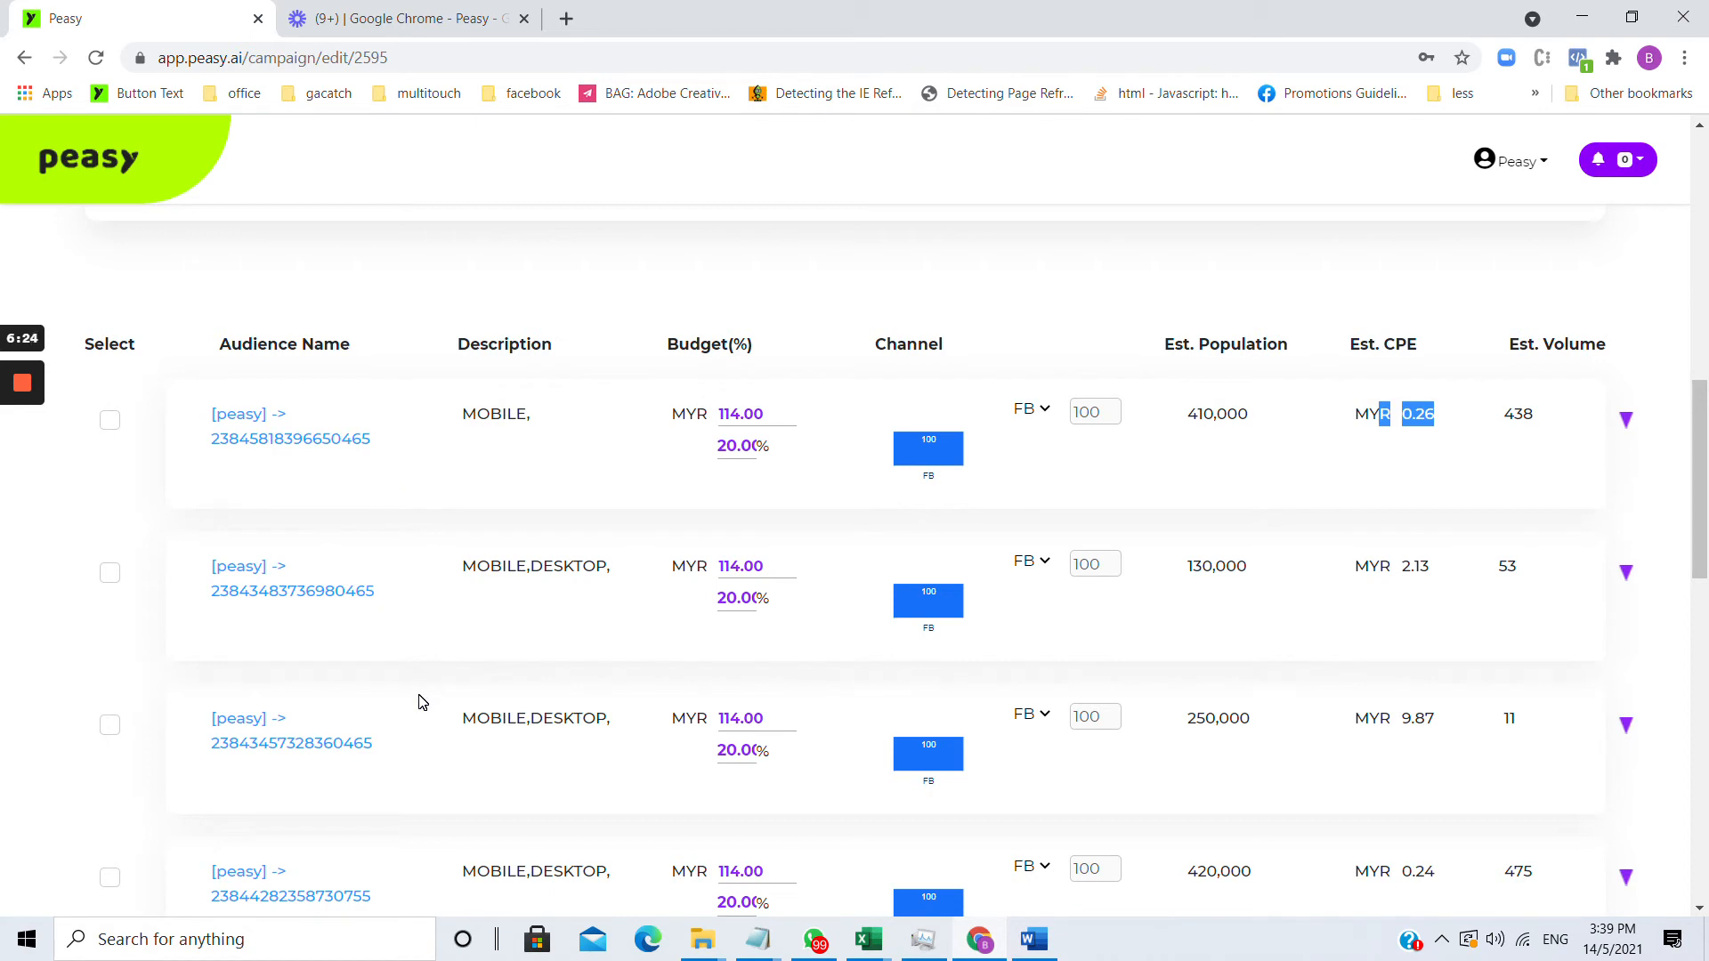
{"action": "left_click", "coordinate": [1149, 451]}
{"action": "left_click_drag", "start_coordinate": [1414, 414], "coordinate": [1424, 414]}
{"action": "scroll", "coordinate": [527, 451], "scroll_direction": "up", "scroll_amount": 3}
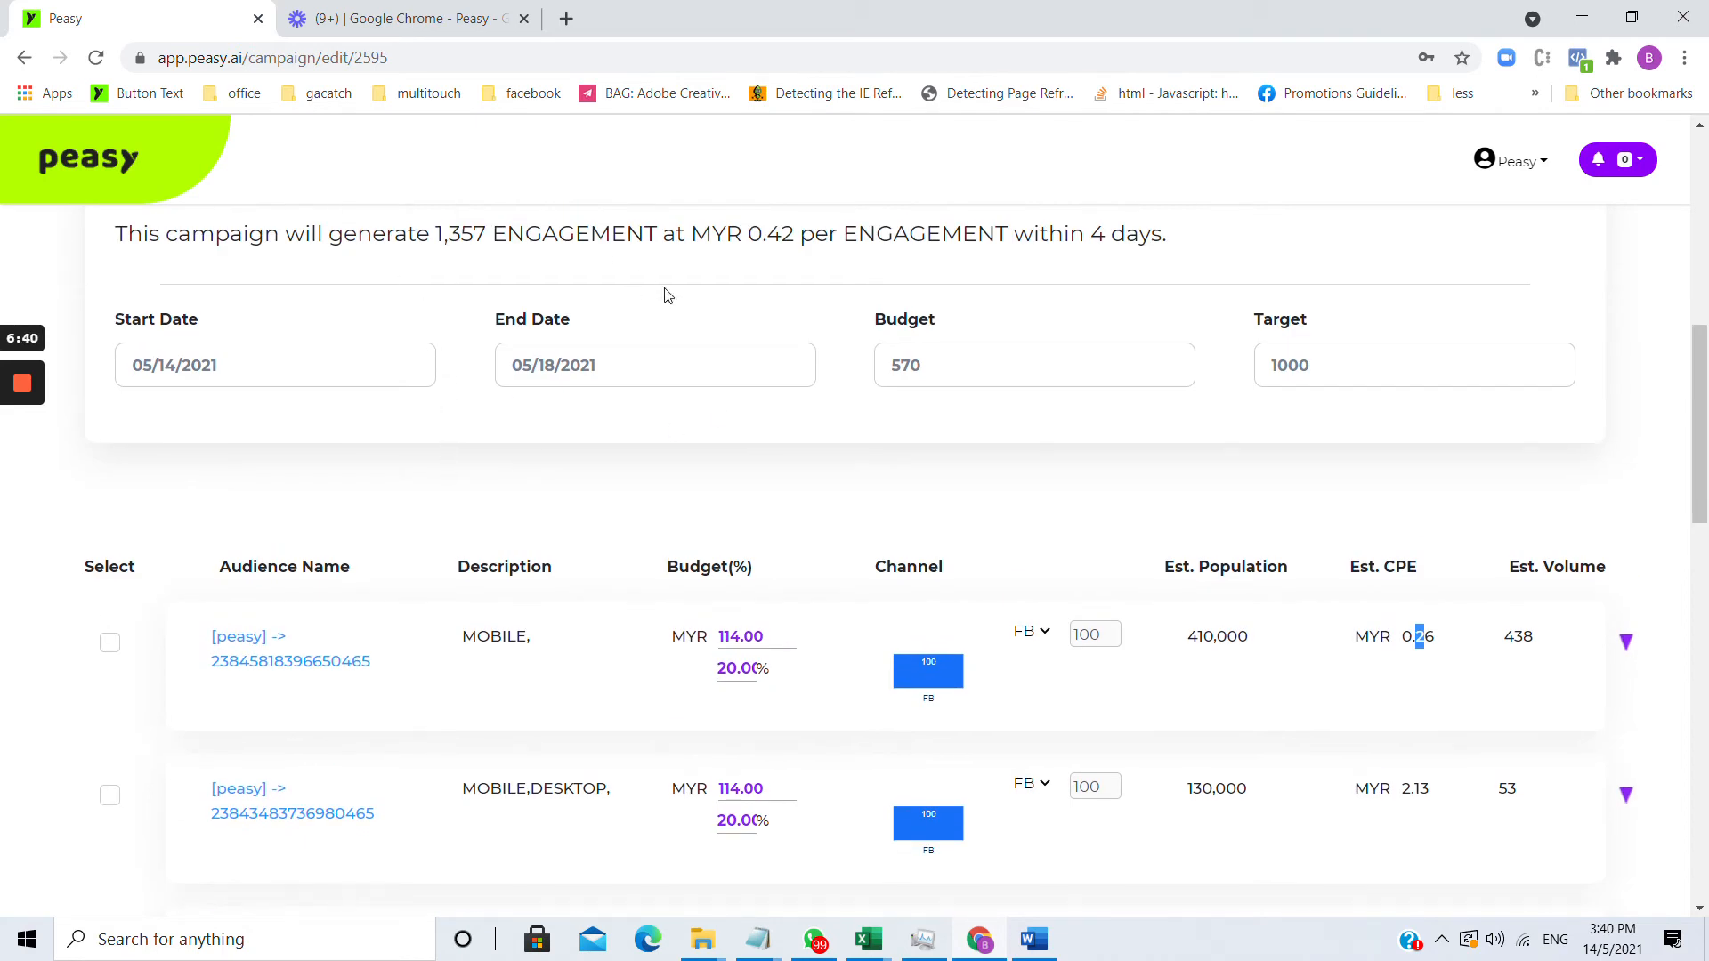
- Compare the estimated population, CPE and volume of all five audiences in the audience table
{"action": "scroll", "coordinate": [564, 567], "scroll_direction": "down", "scroll_amount": 1}
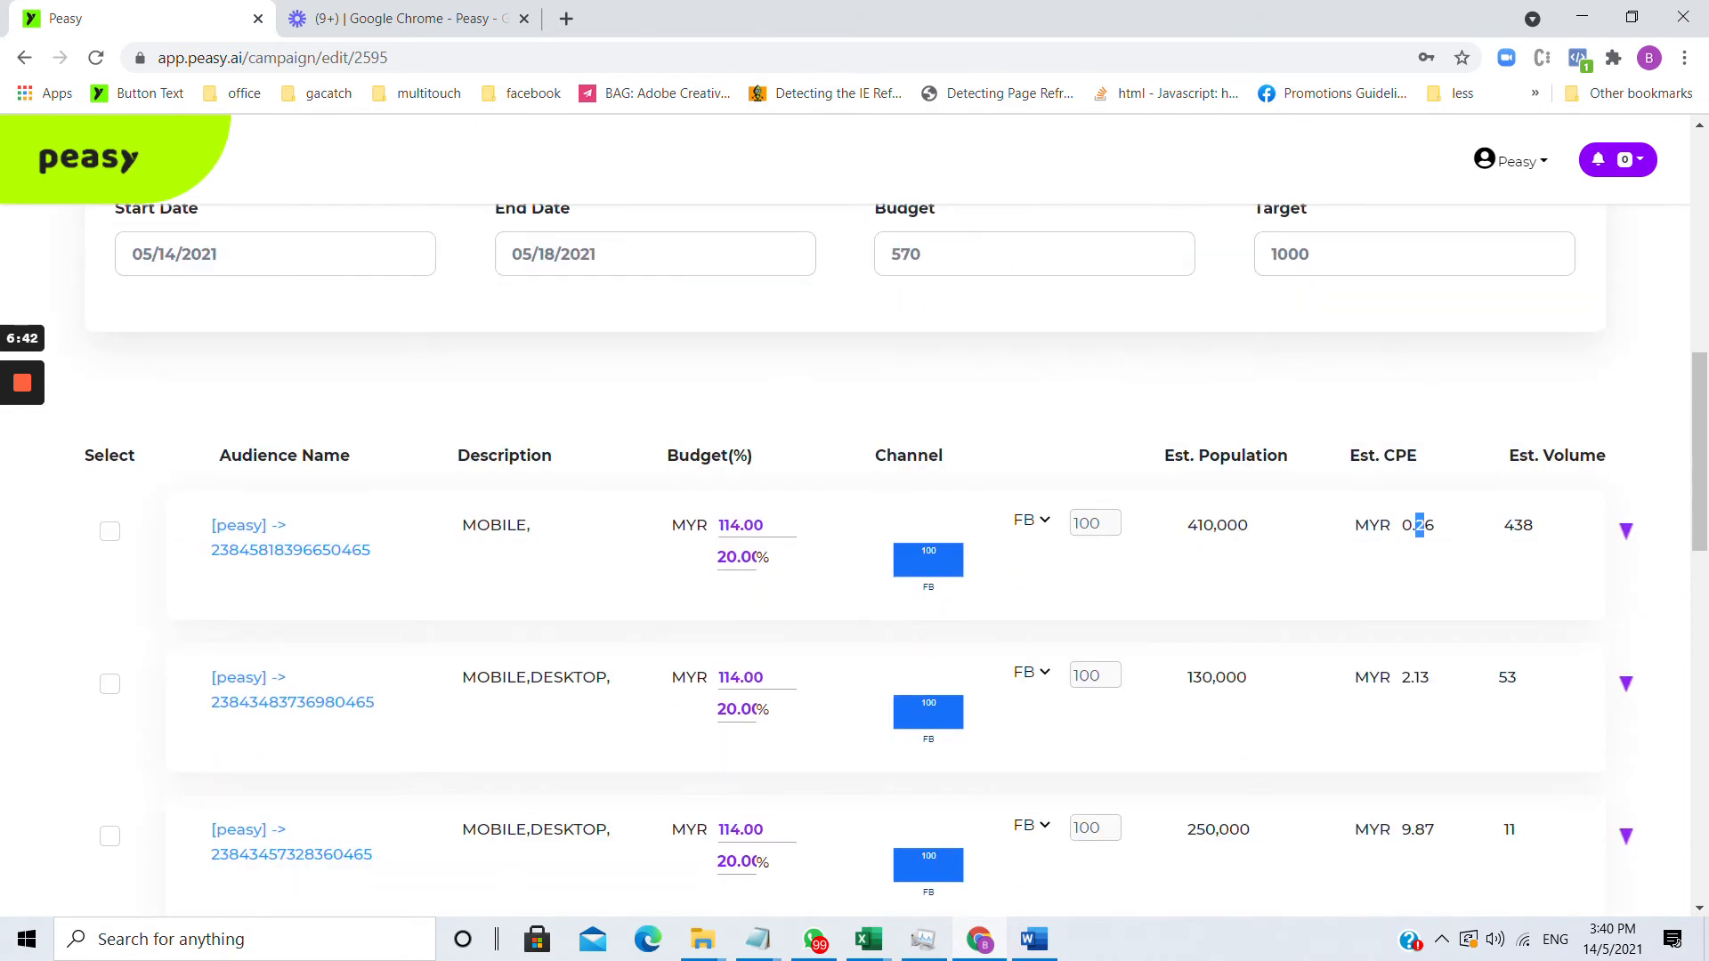
{"action": "scroll", "coordinate": [332, 573], "scroll_direction": "down", "scroll_amount": 1}
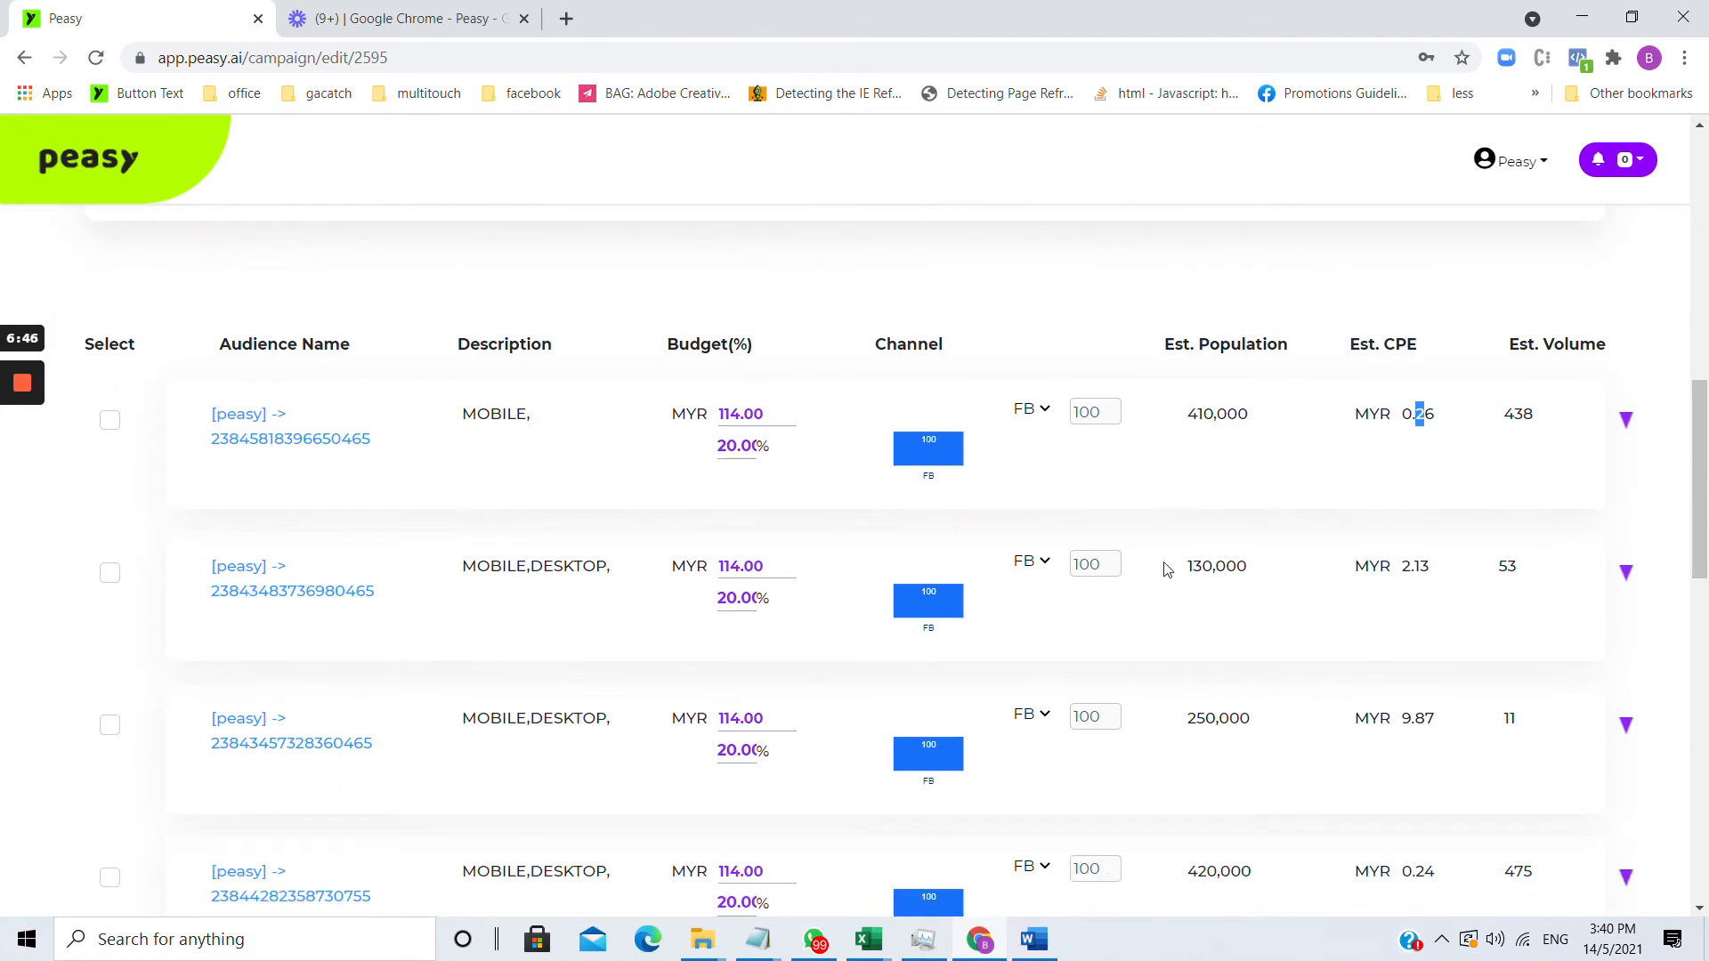
{"action": "scroll", "coordinate": [854, 570], "scroll_direction": "down", "scroll_amount": 1}
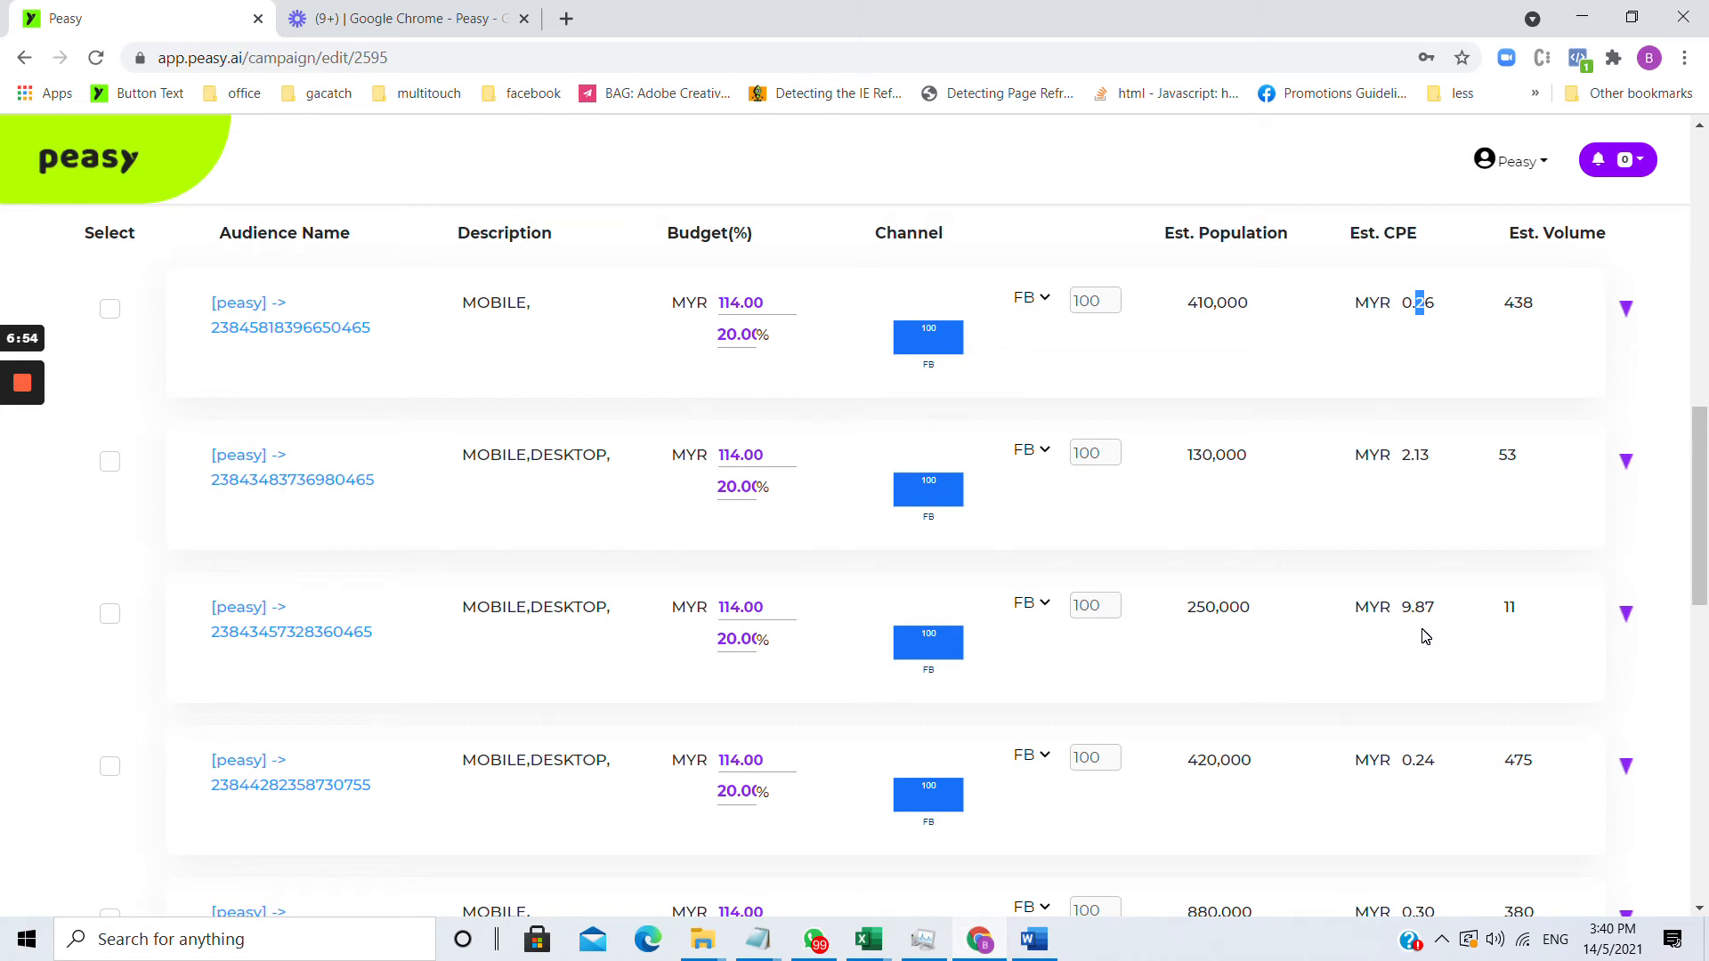
{"action": "scroll", "coordinate": [1426, 636], "scroll_direction": "down", "scroll_amount": 1}
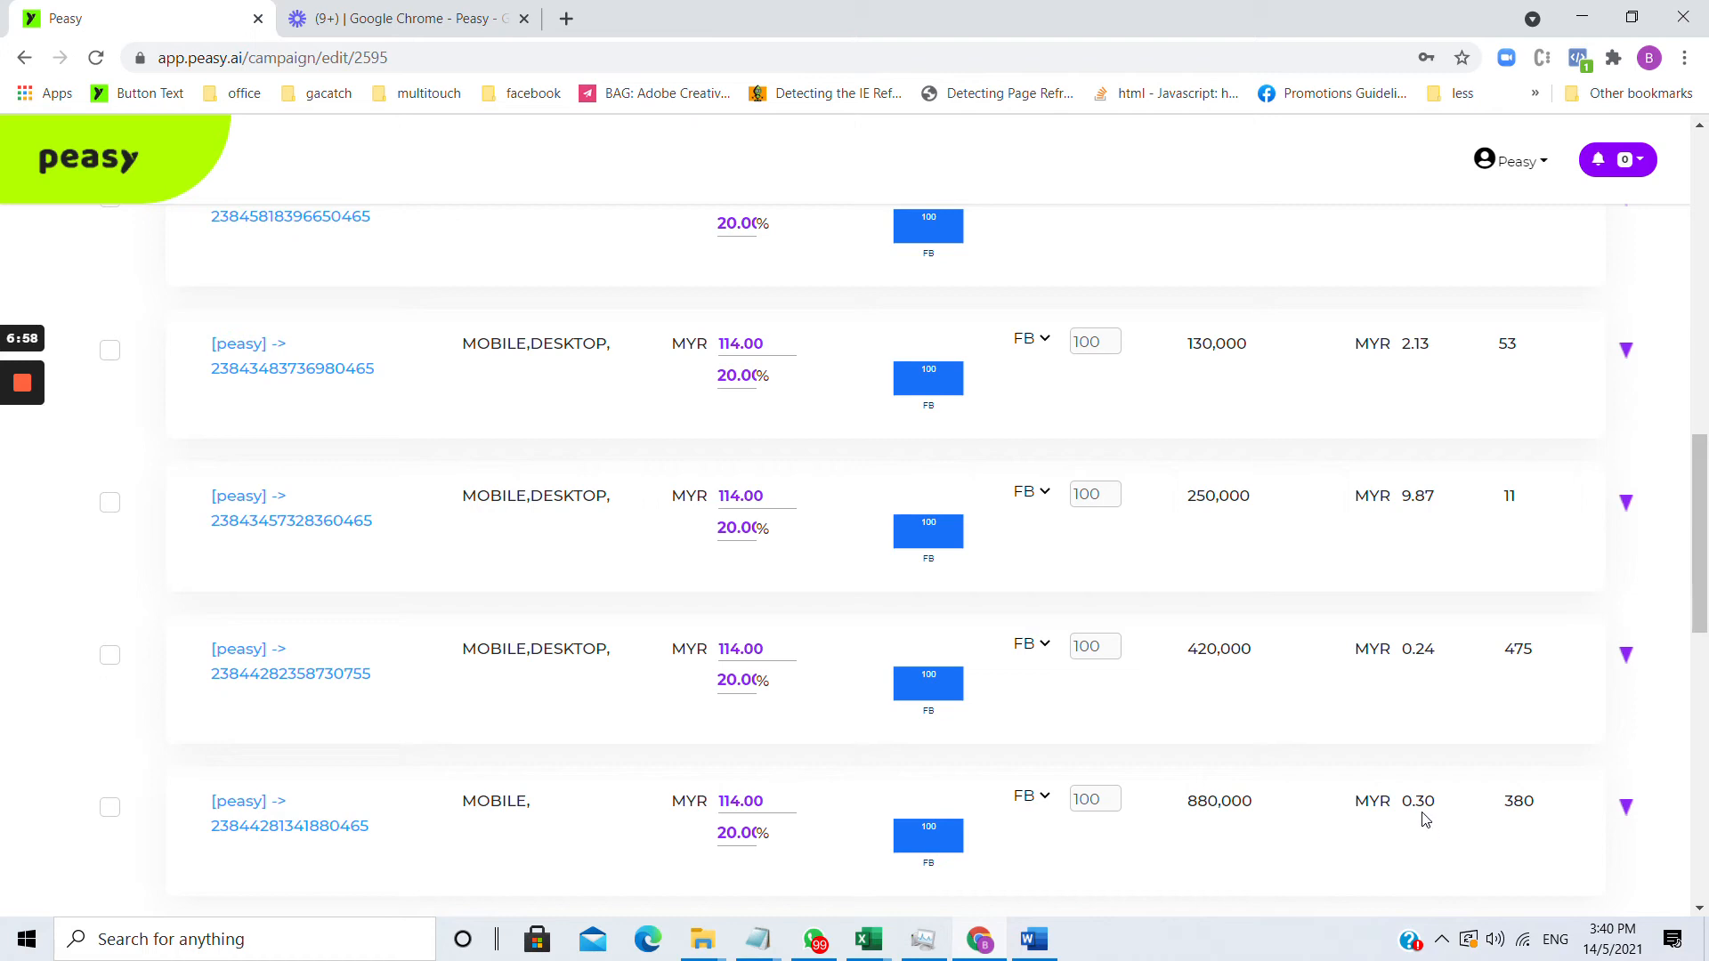
{"action": "scroll", "coordinate": [1421, 679], "scroll_direction": "up", "scroll_amount": 2}
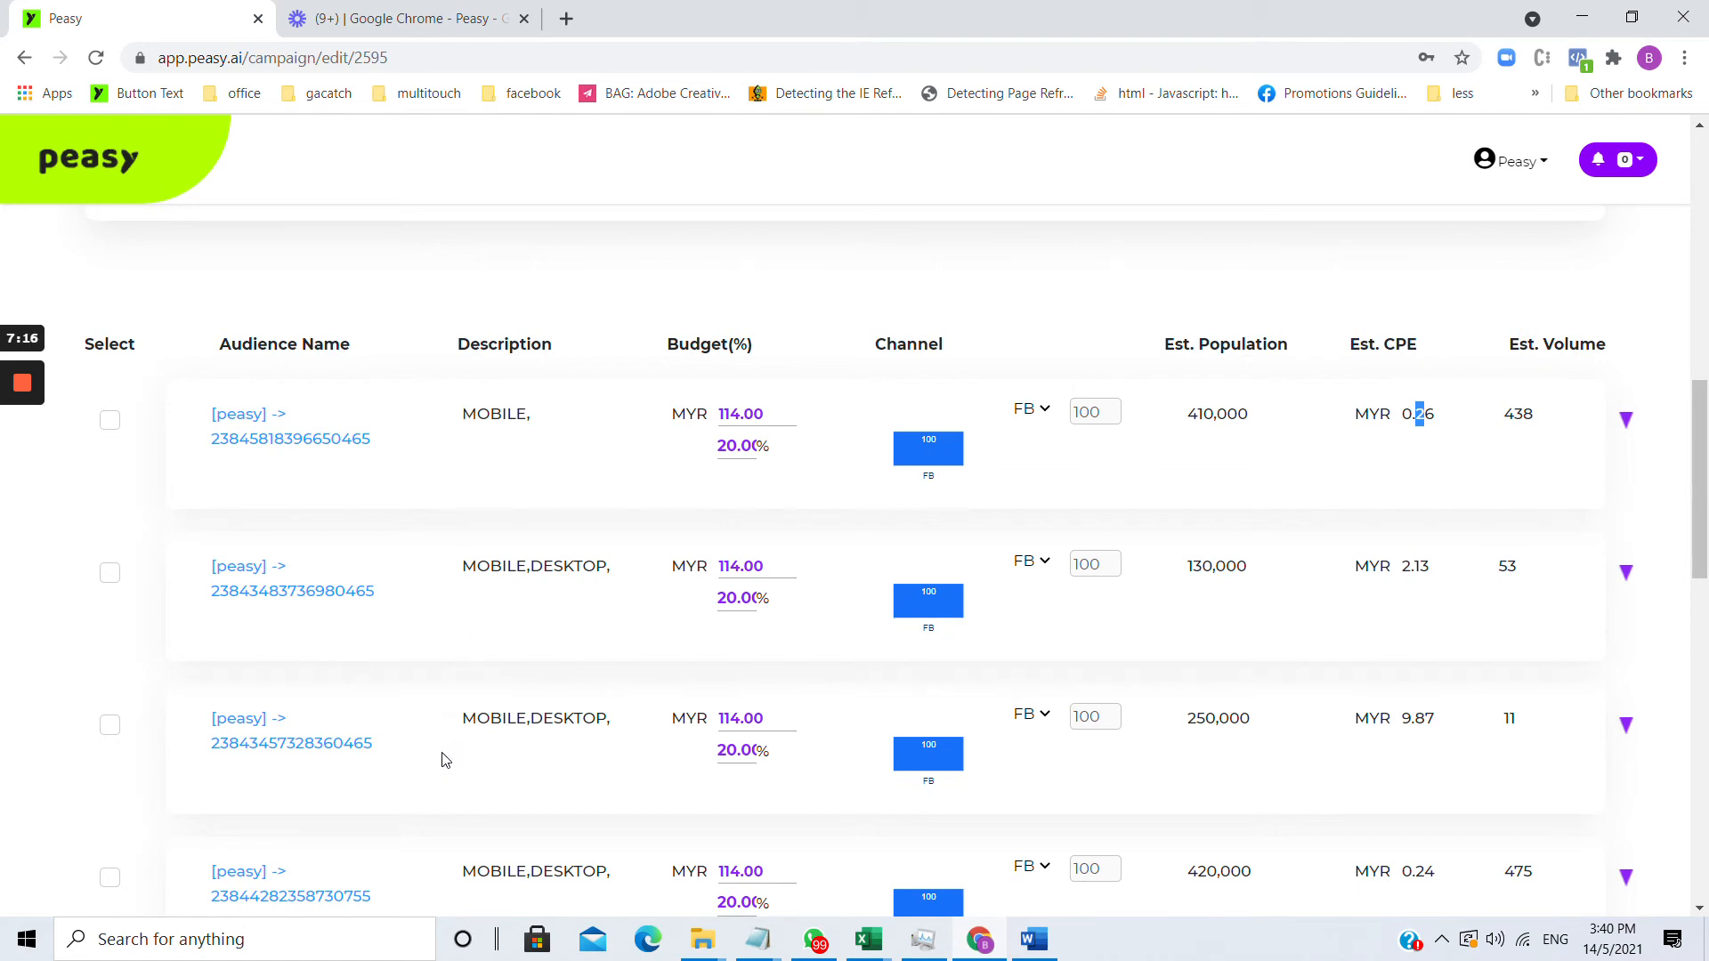
{"action": "scroll", "coordinate": [439, 757], "scroll_direction": "down", "scroll_amount": 3}
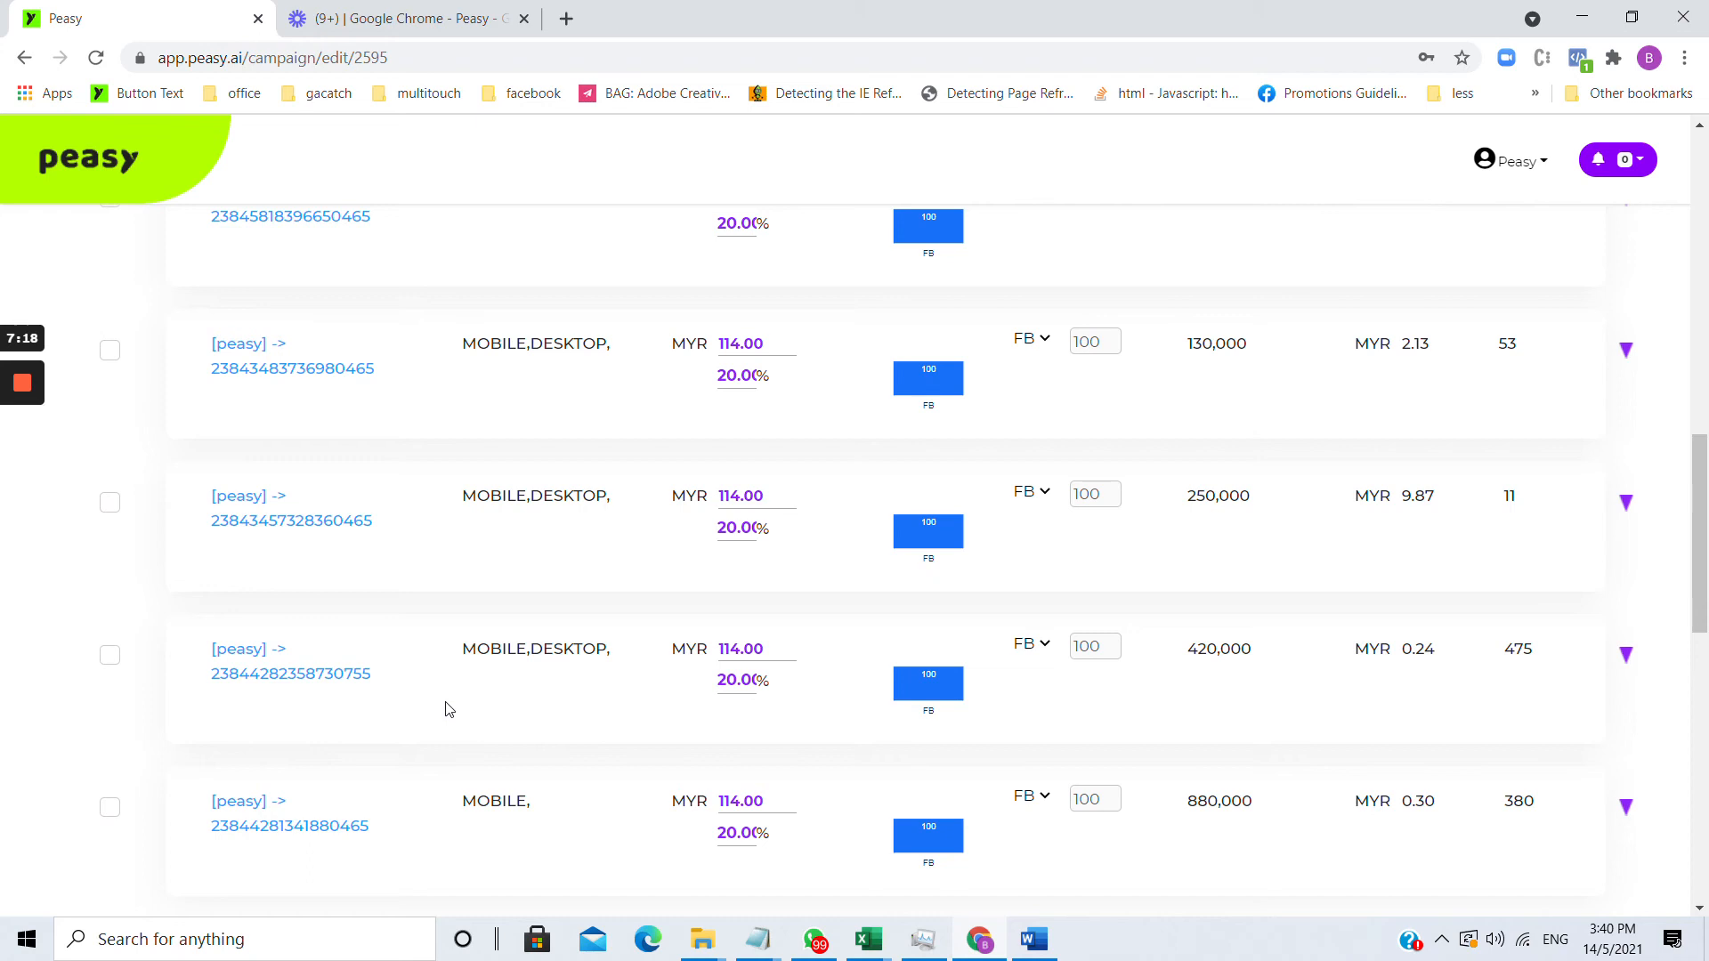
{"action": "scroll", "coordinate": [450, 854], "scroll_direction": "up", "scroll_amount": 3}
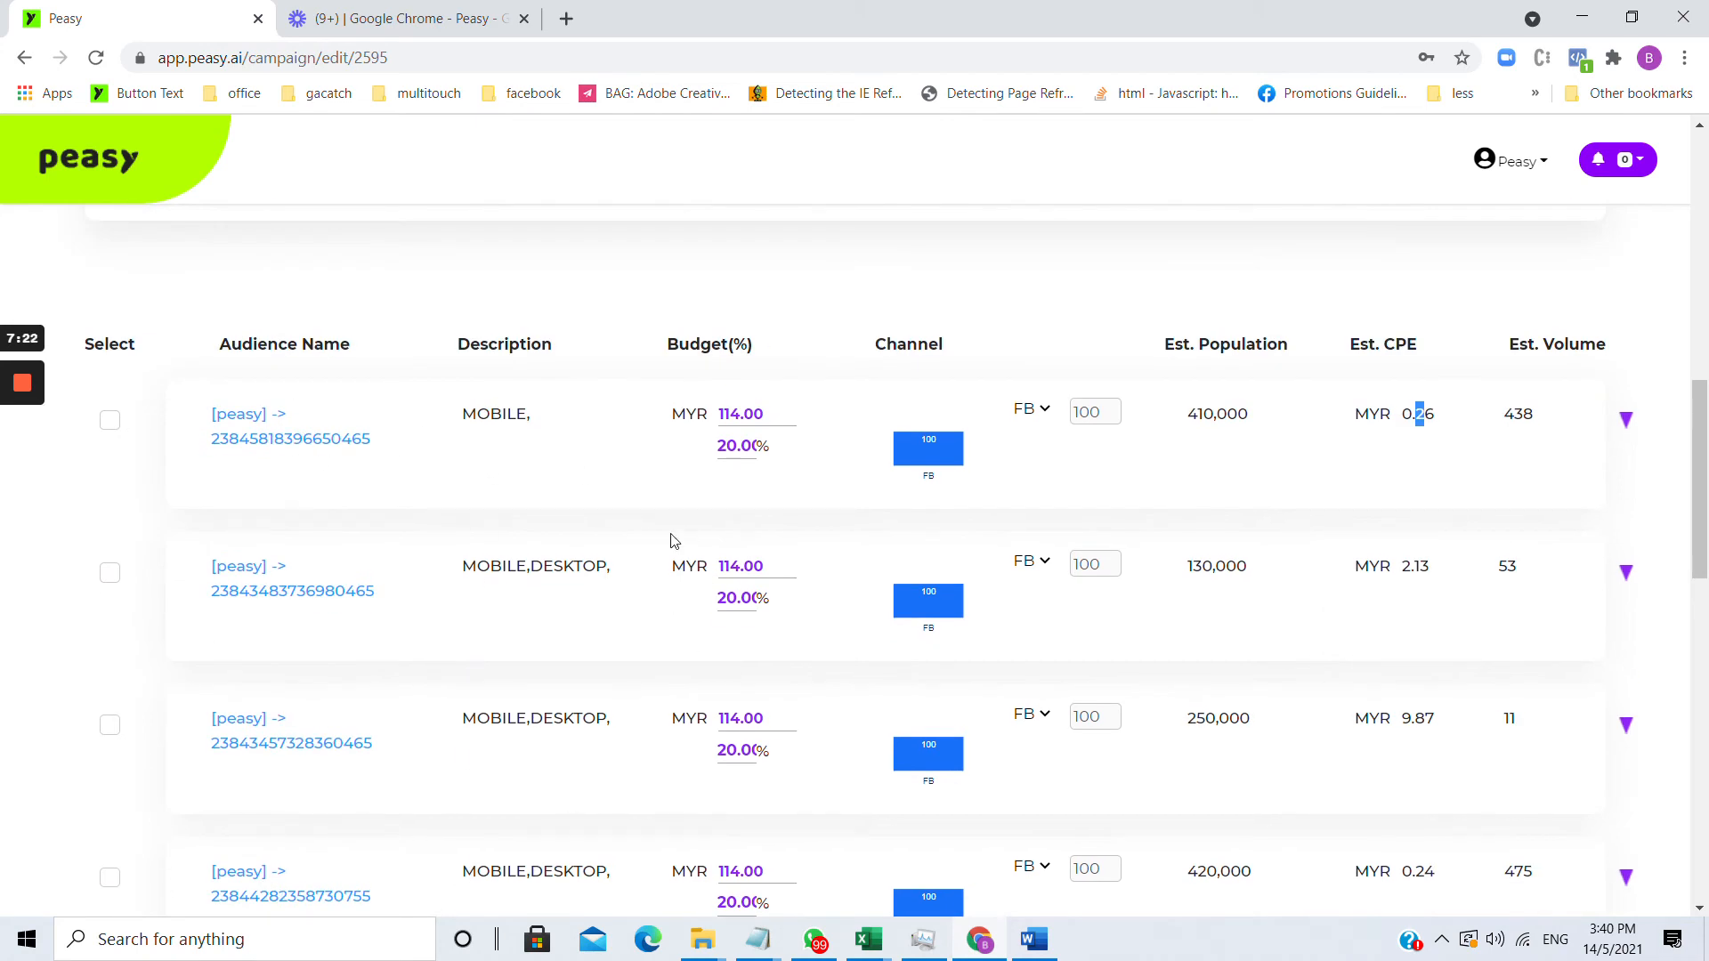
{"action": "scroll", "coordinate": [463, 570], "scroll_direction": "down", "scroll_amount": 3}
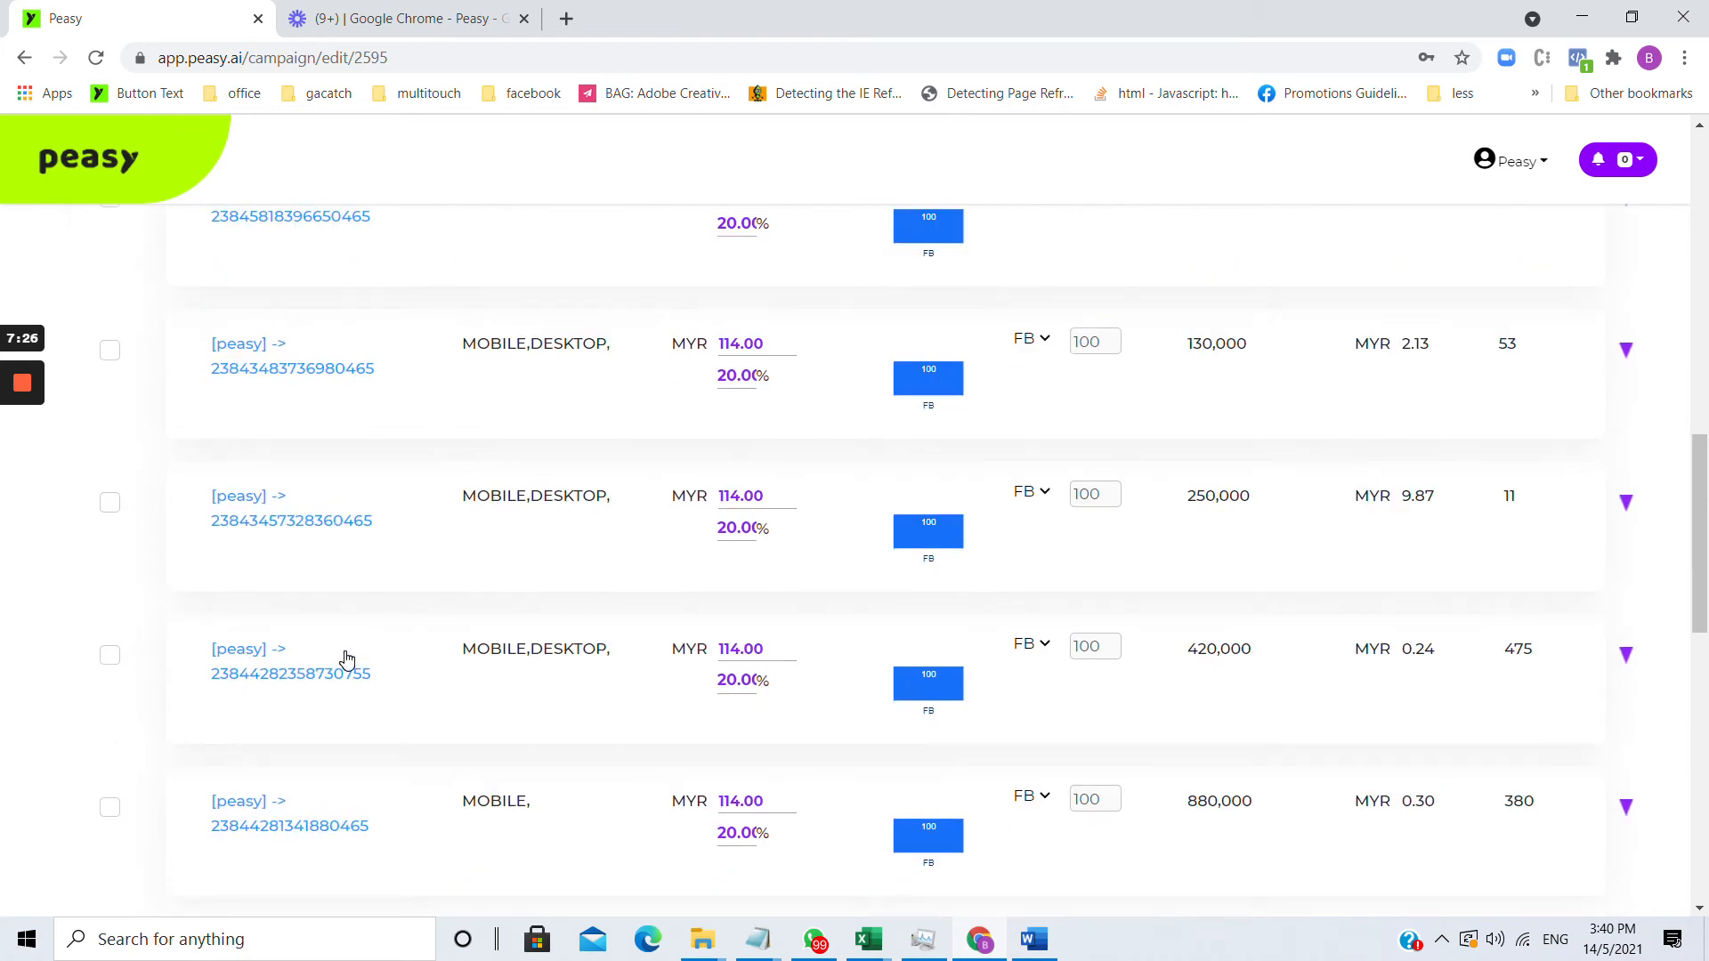
{"action": "scroll", "coordinate": [1344, 696], "scroll_direction": "up", "scroll_amount": 3}
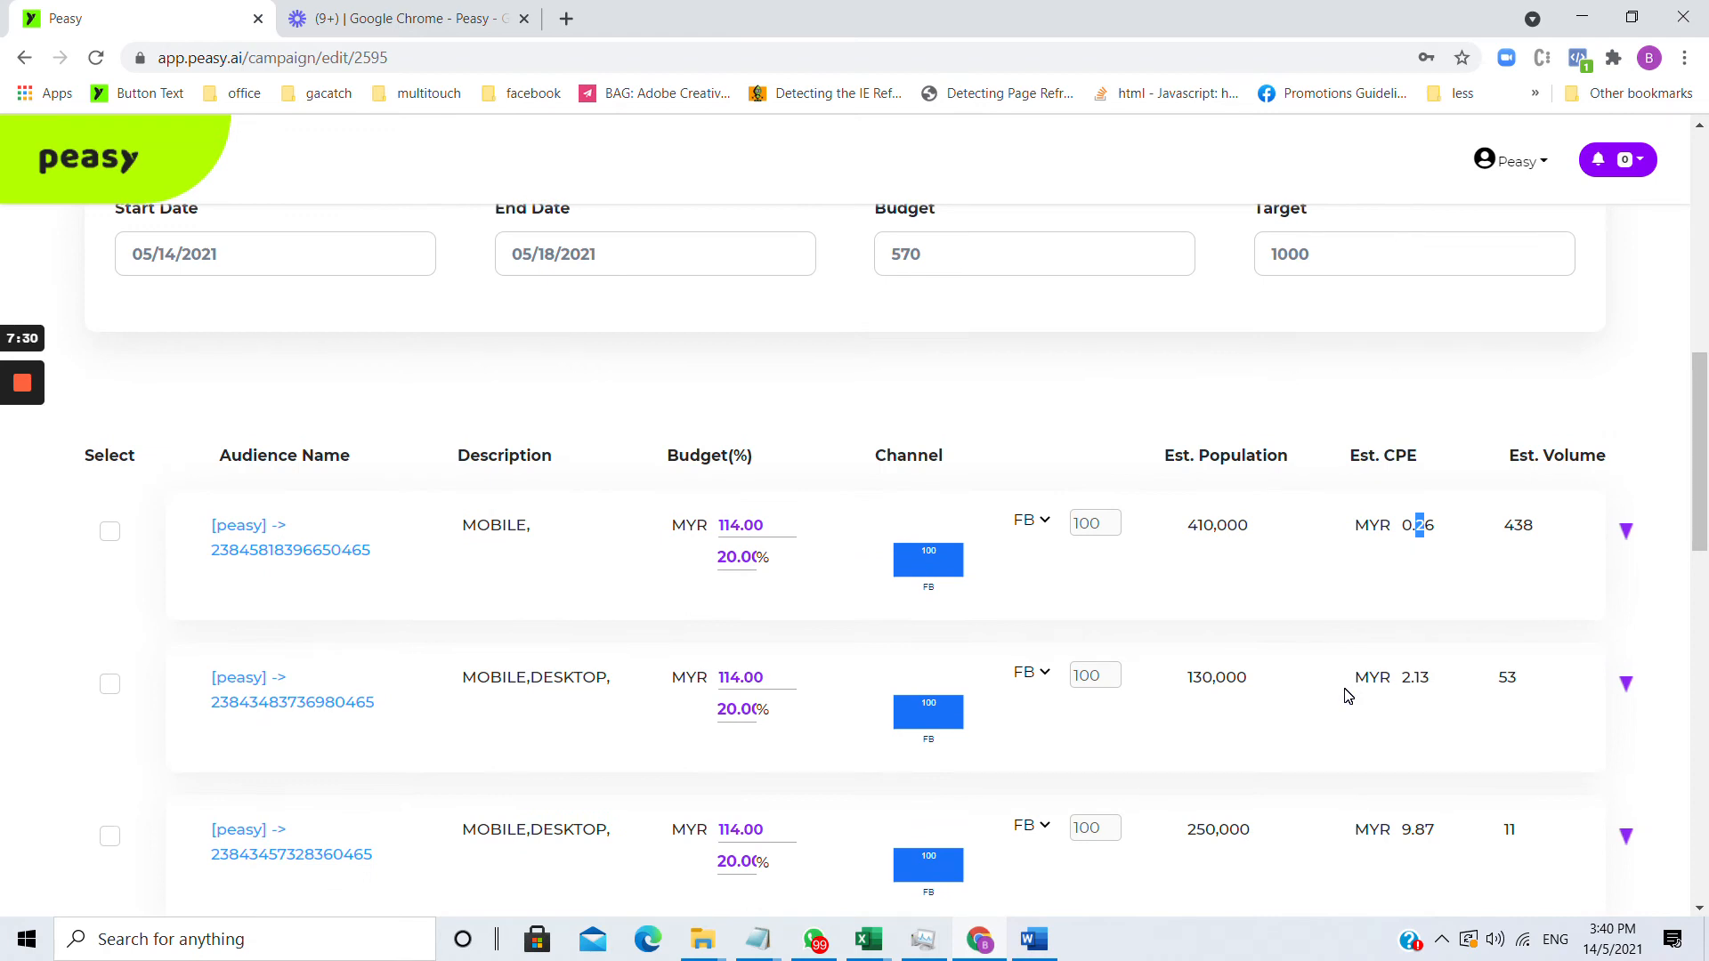
- Check the estimated CPE of the first two audiences against the remaining audiences and their budget shares
{"action": "left_click", "coordinate": [1407, 524]}
{"action": "scroll", "coordinate": [1413, 668], "scroll_direction": "down", "scroll_amount": 3}
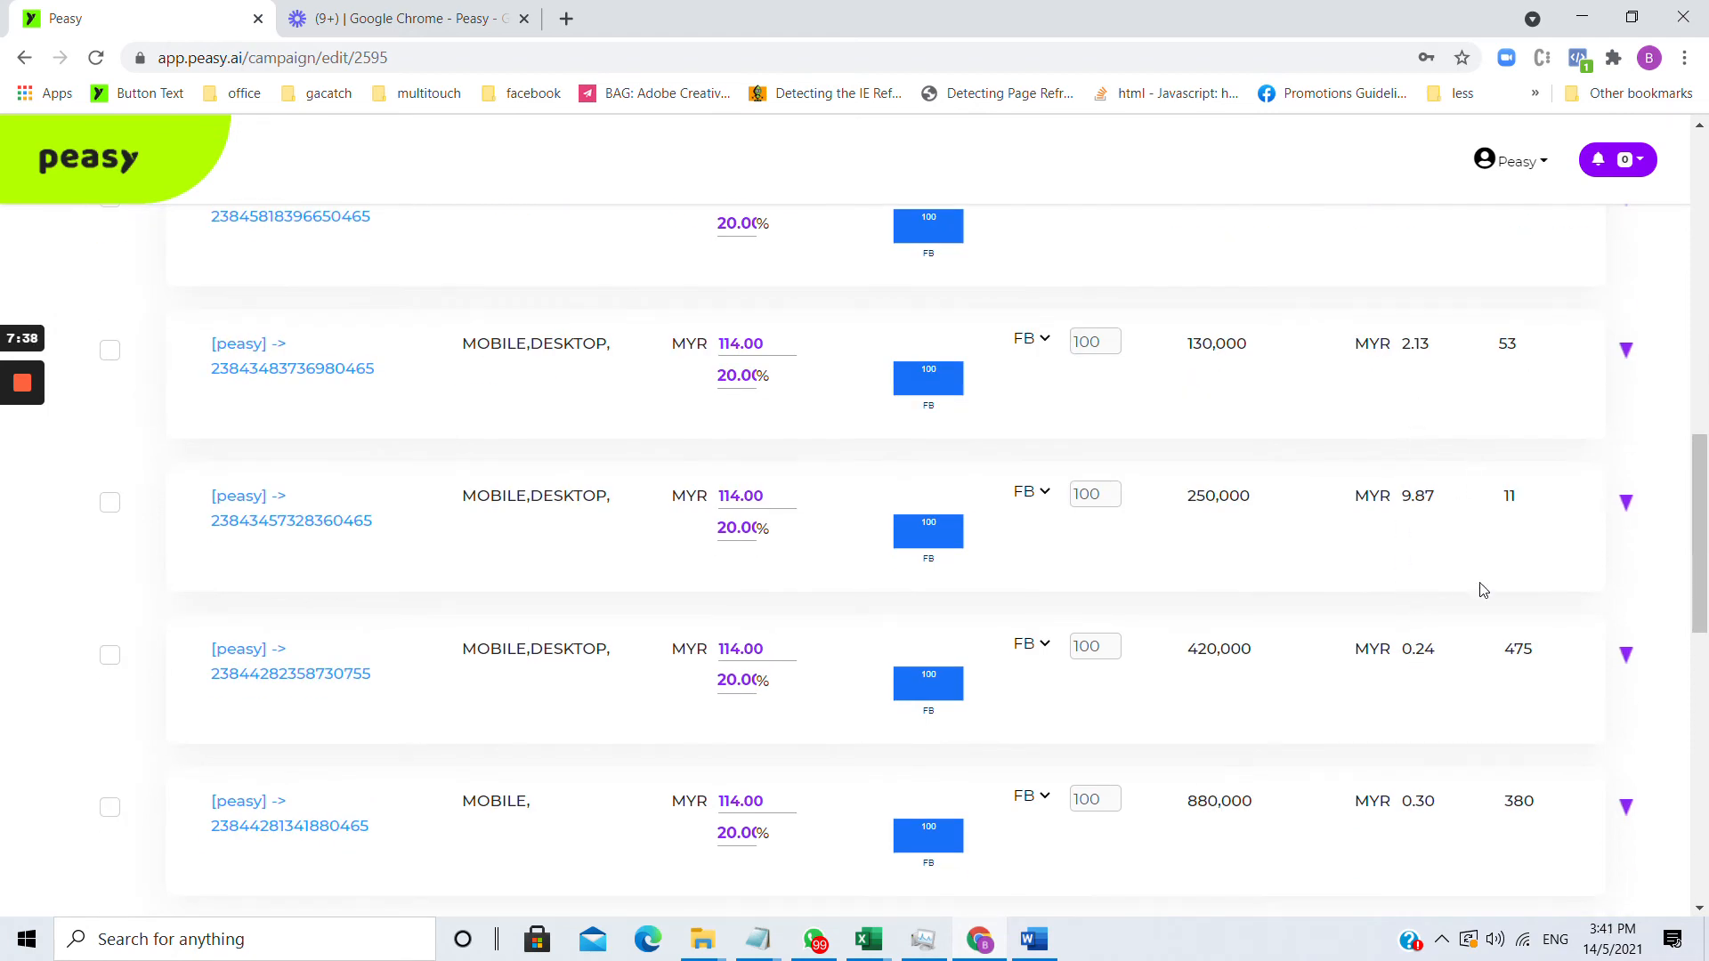
{"action": "scroll", "coordinate": [827, 561], "scroll_direction": "up", "scroll_amount": 2}
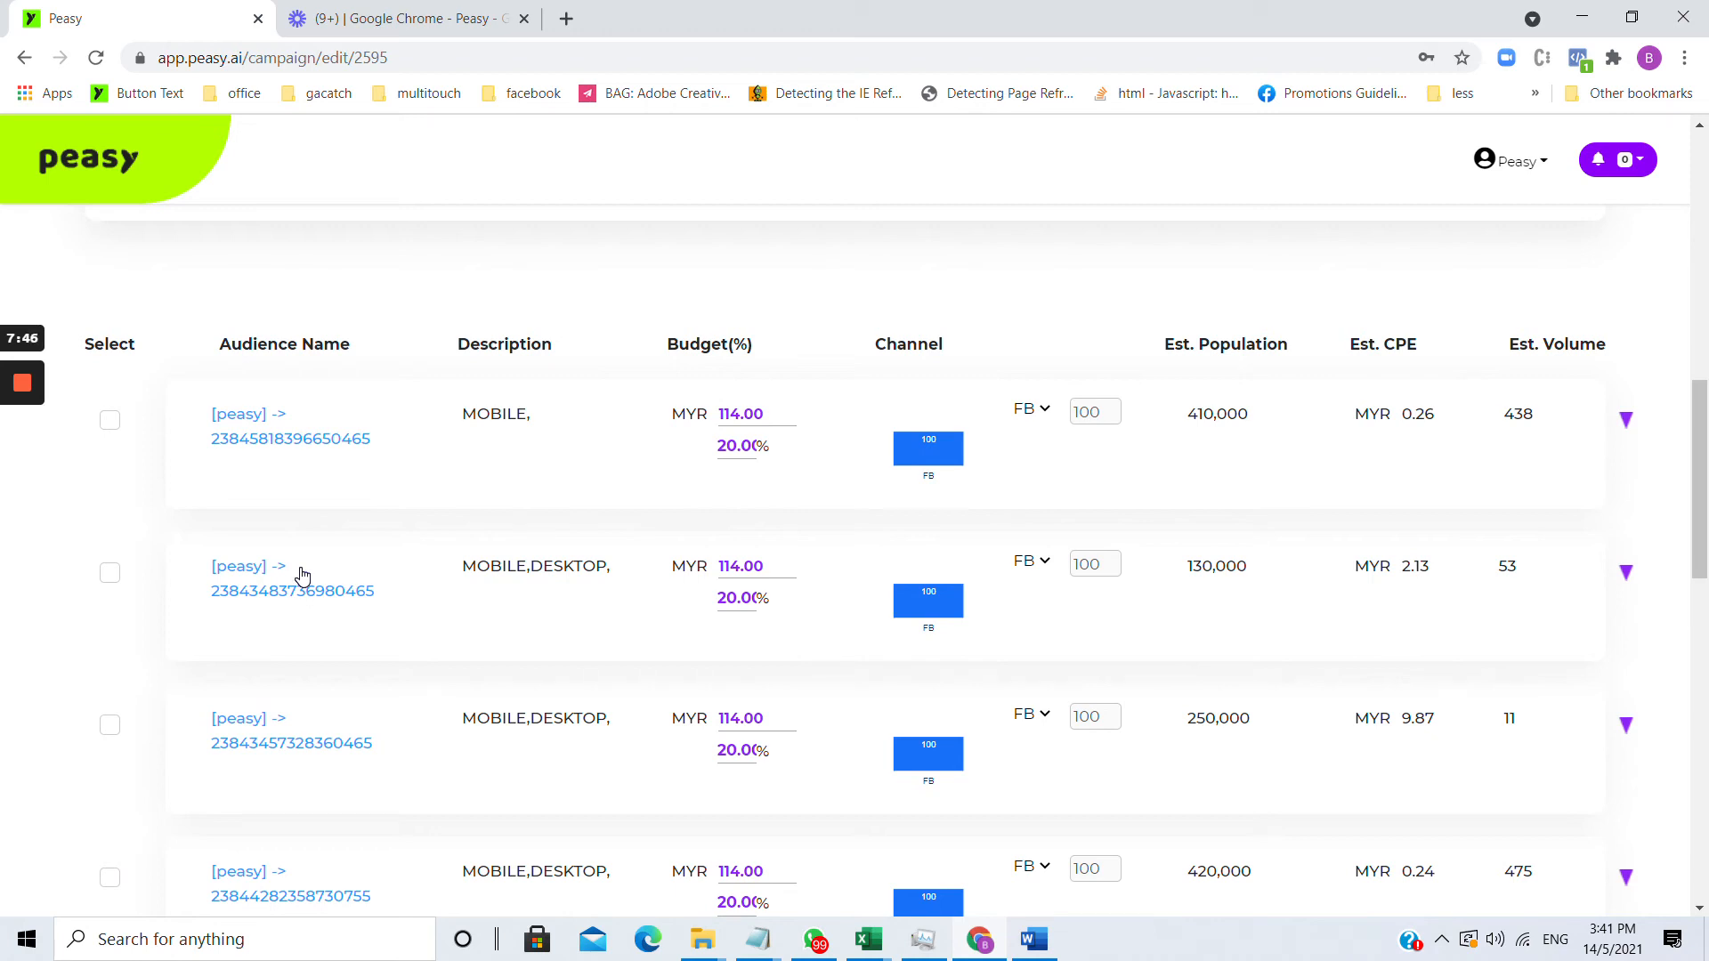
{"action": "left_click_drag", "start_coordinate": [1411, 566], "coordinate": [1430, 566]}
{"action": "scroll", "coordinate": [747, 561], "scroll_direction": "down", "scroll_amount": 2}
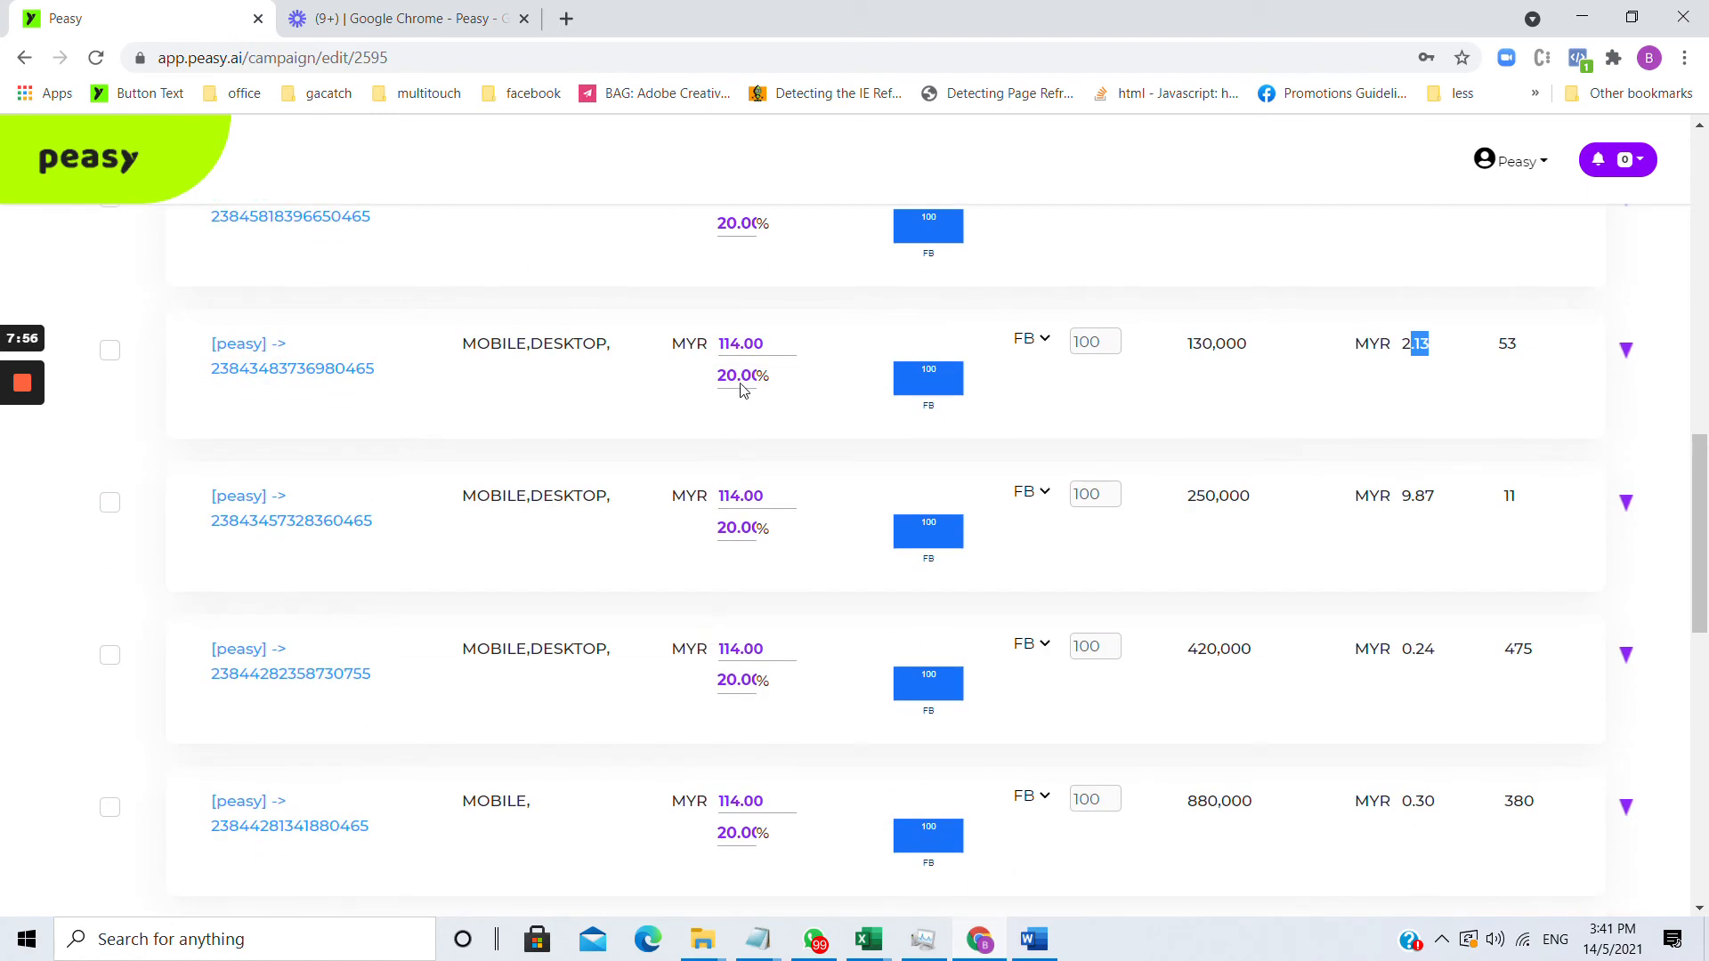
- View the available channel options for the first audience and close the list without changing the channel
{"action": "scroll", "coordinate": [741, 325], "scroll_direction": "up", "scroll_amount": 2}
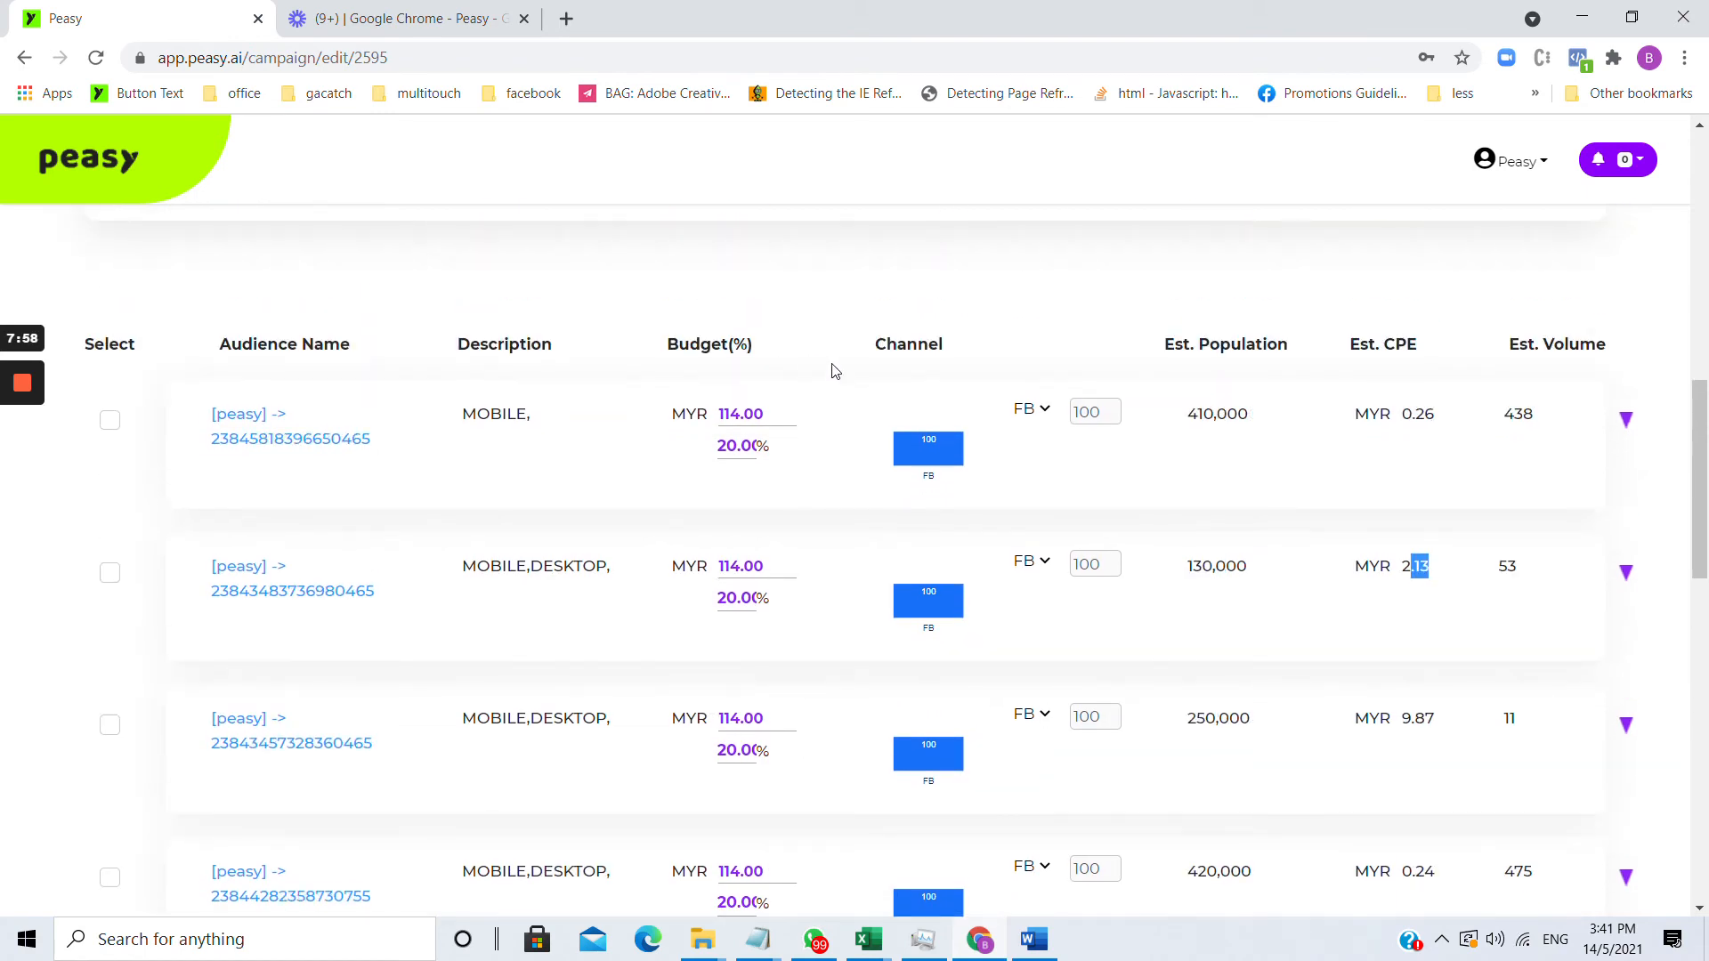
{"action": "left_click", "coordinate": [1033, 413]}
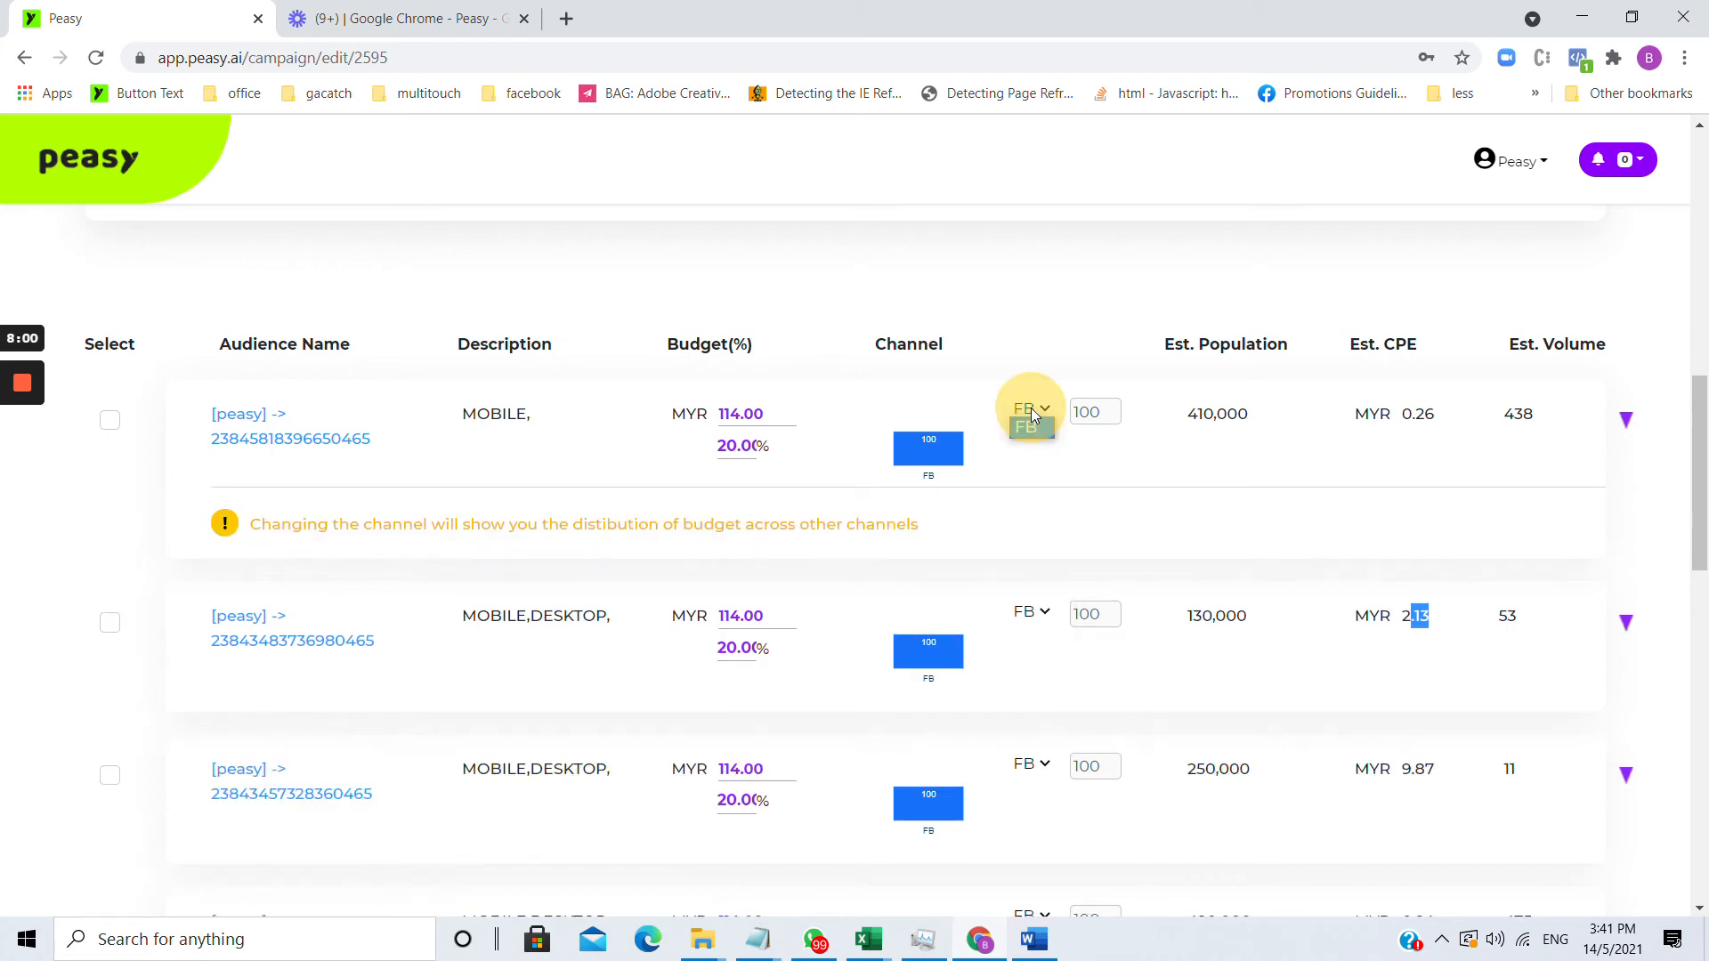
{"action": "left_click", "coordinate": [1005, 484]}
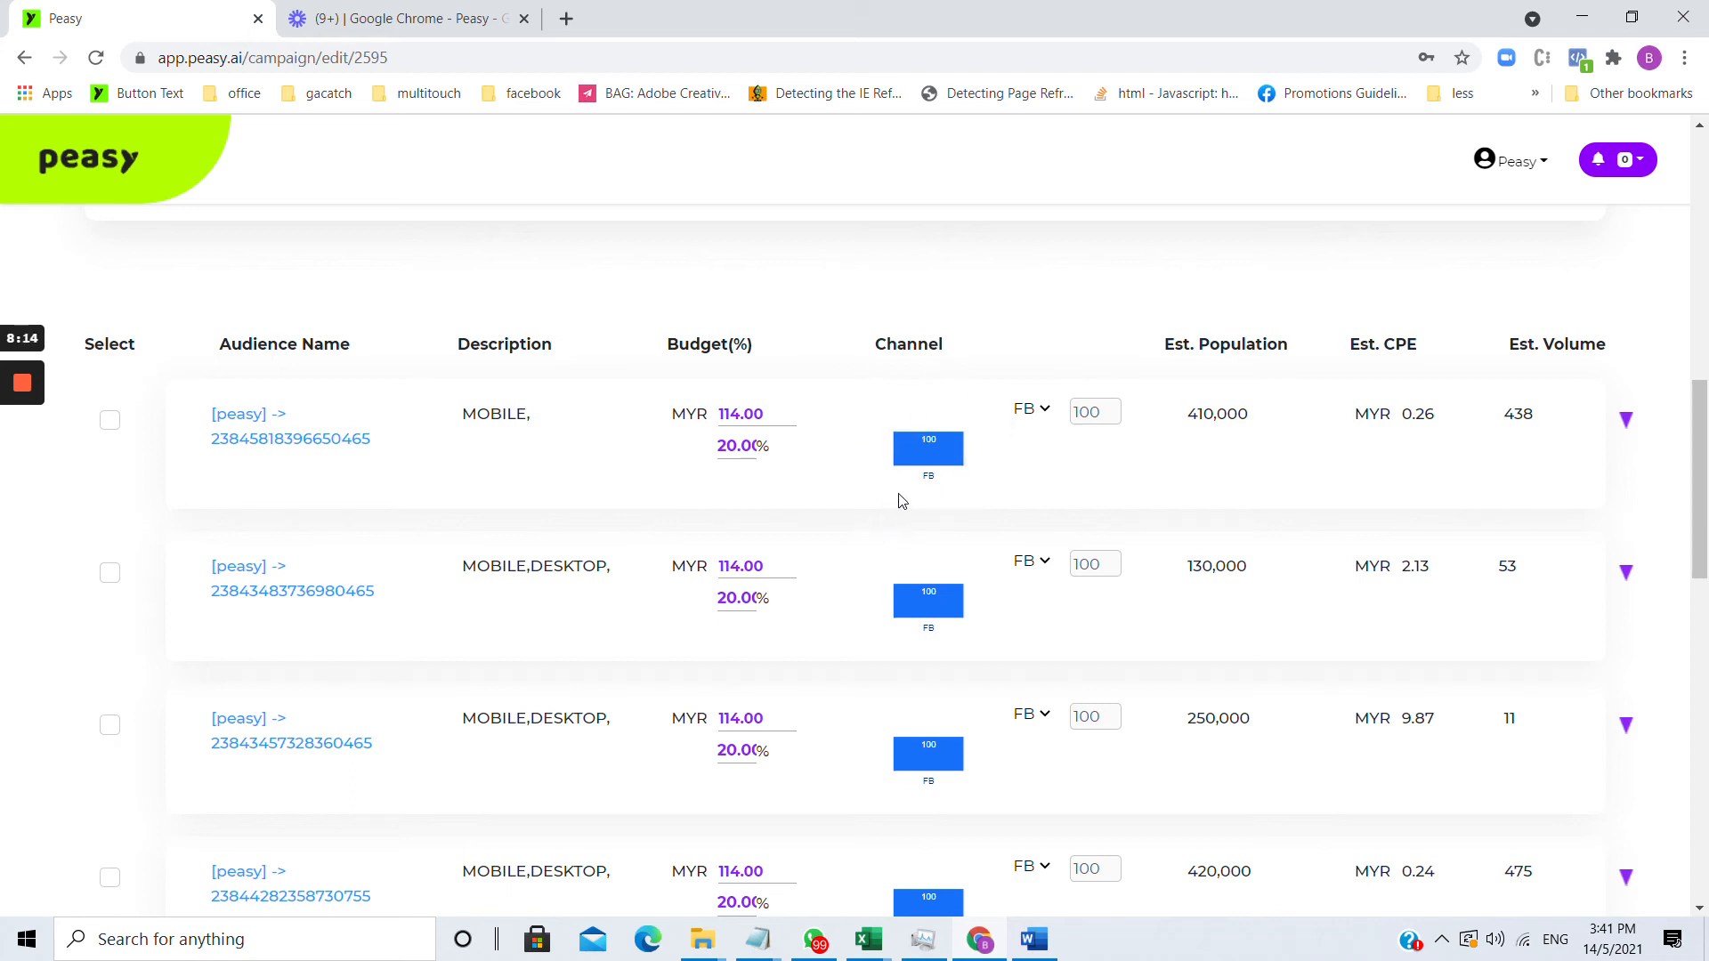
- Read the campaign prediction's engagement figure and relate it to the budget, target and audience table
{"action": "scroll", "coordinate": [926, 465], "scroll_direction": "up", "scroll_amount": 1}
{"action": "scroll", "coordinate": [926, 467], "scroll_direction": "up", "scroll_amount": 2}
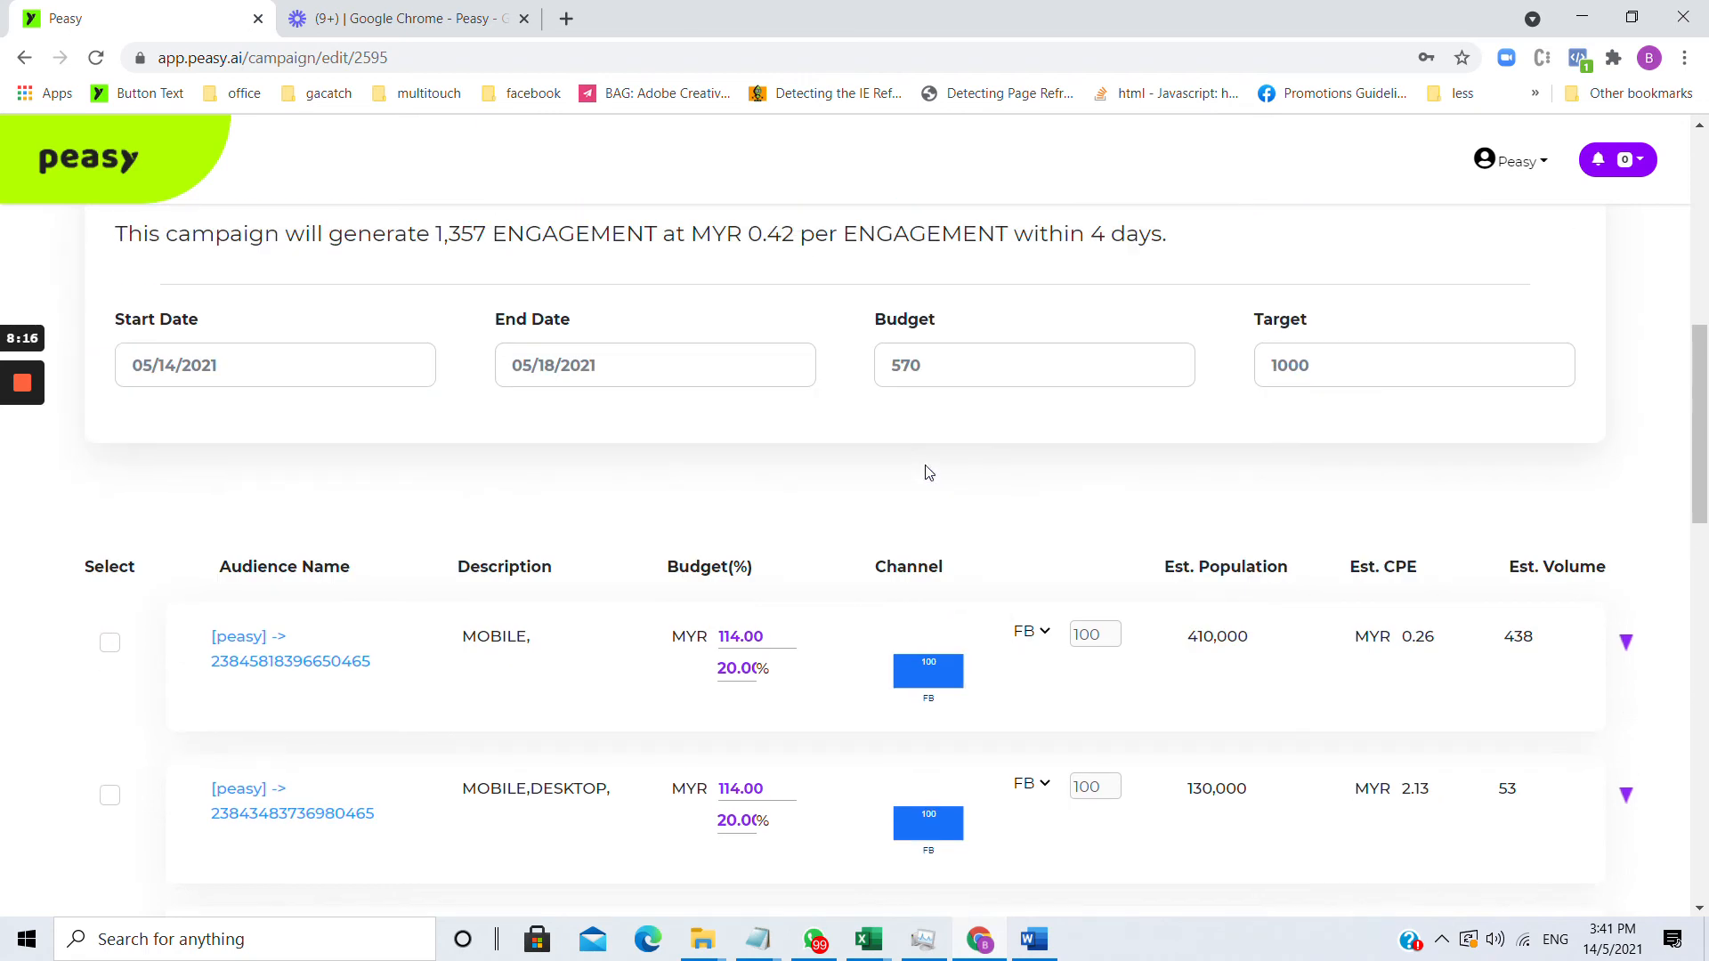
{"action": "scroll", "coordinate": [537, 645], "scroll_direction": "up", "scroll_amount": 1}
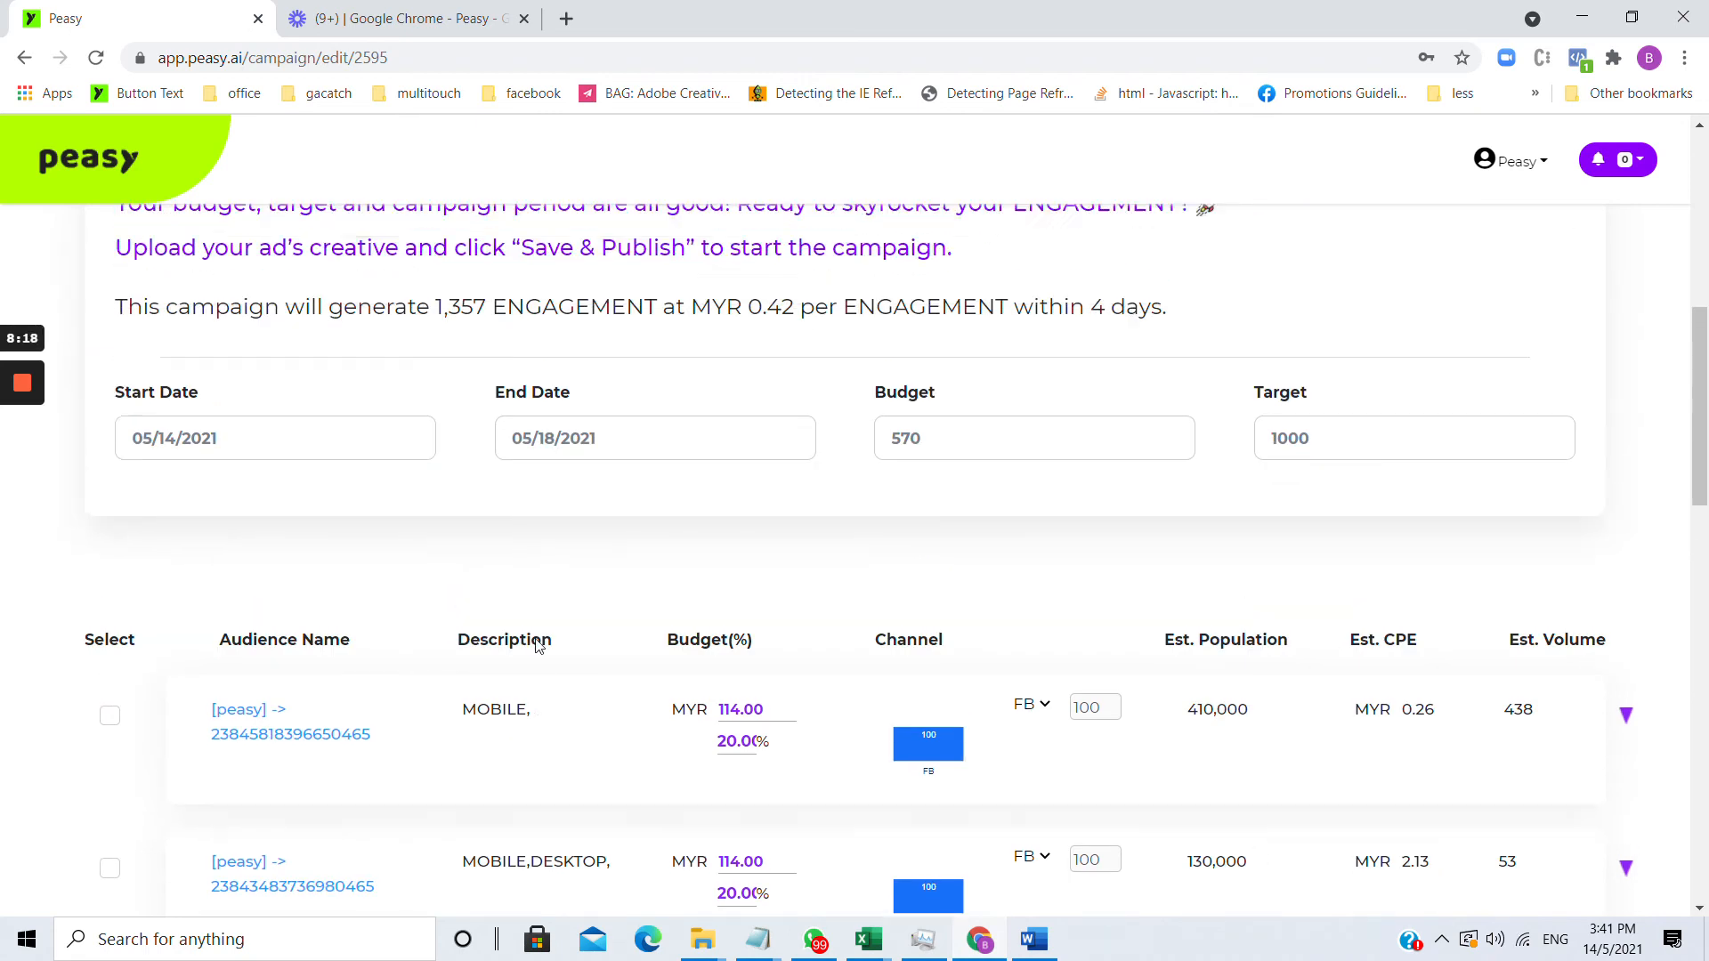
{"action": "left_click_drag", "start_coordinate": [250, 347], "coordinate": [591, 344]}
{"action": "left_click", "coordinate": [416, 346]}
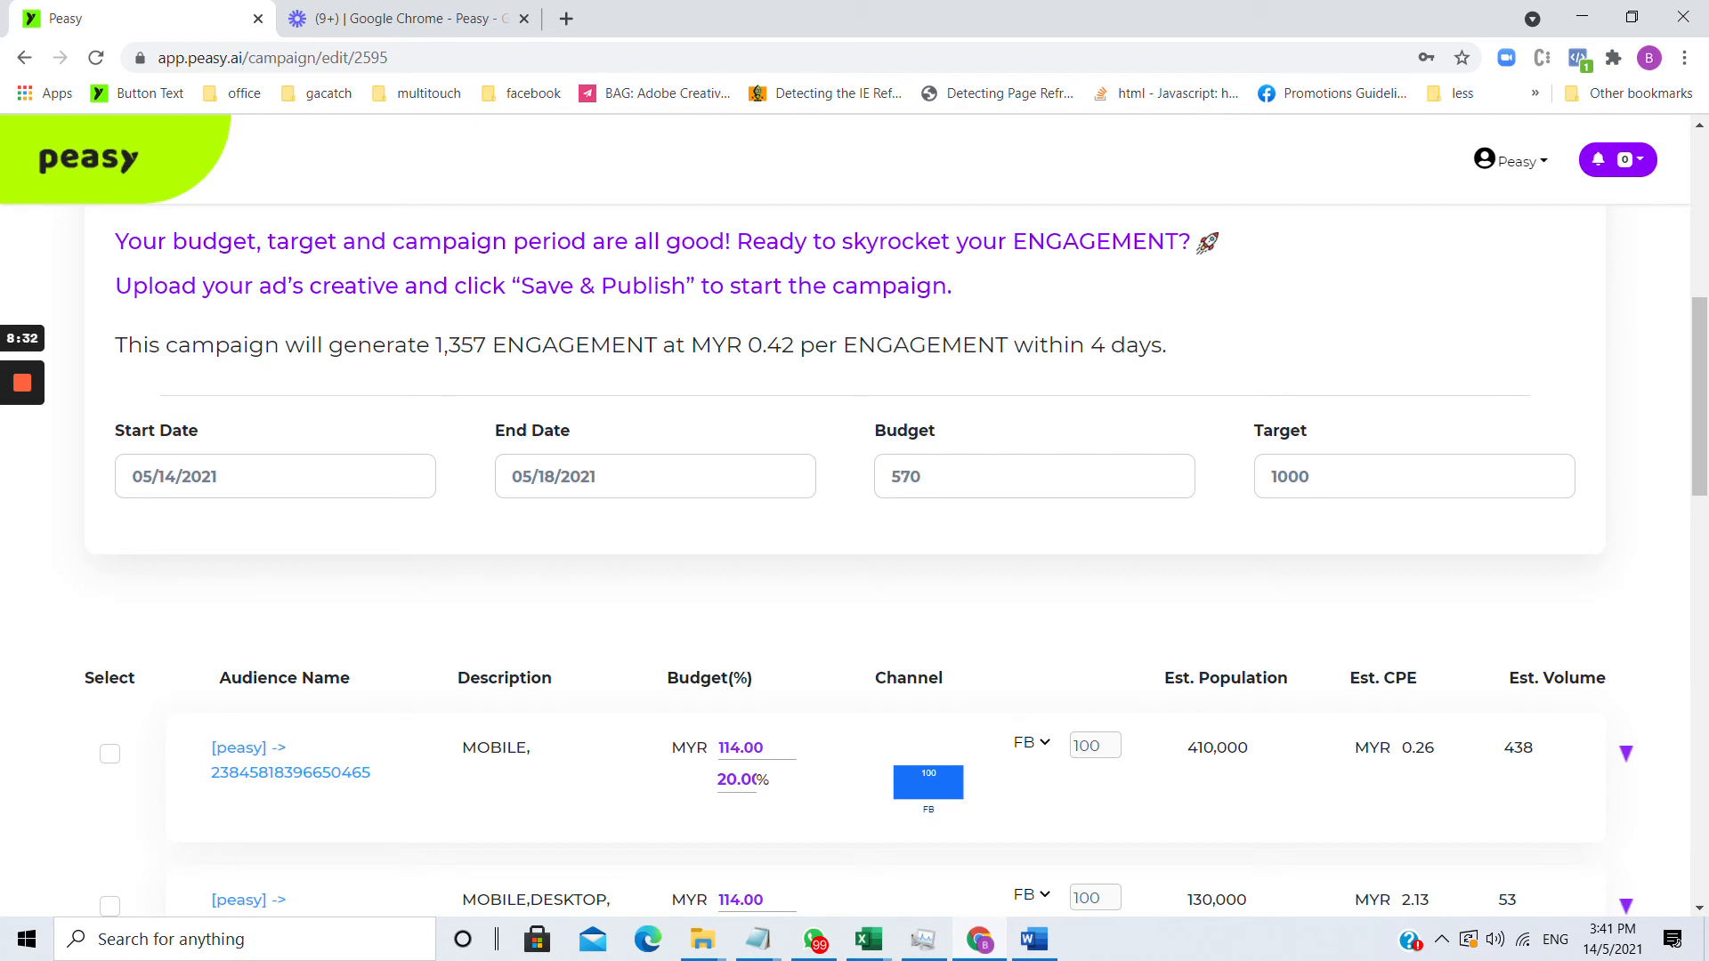
{"action": "left_click_drag", "start_coordinate": [435, 344], "coordinate": [488, 344]}
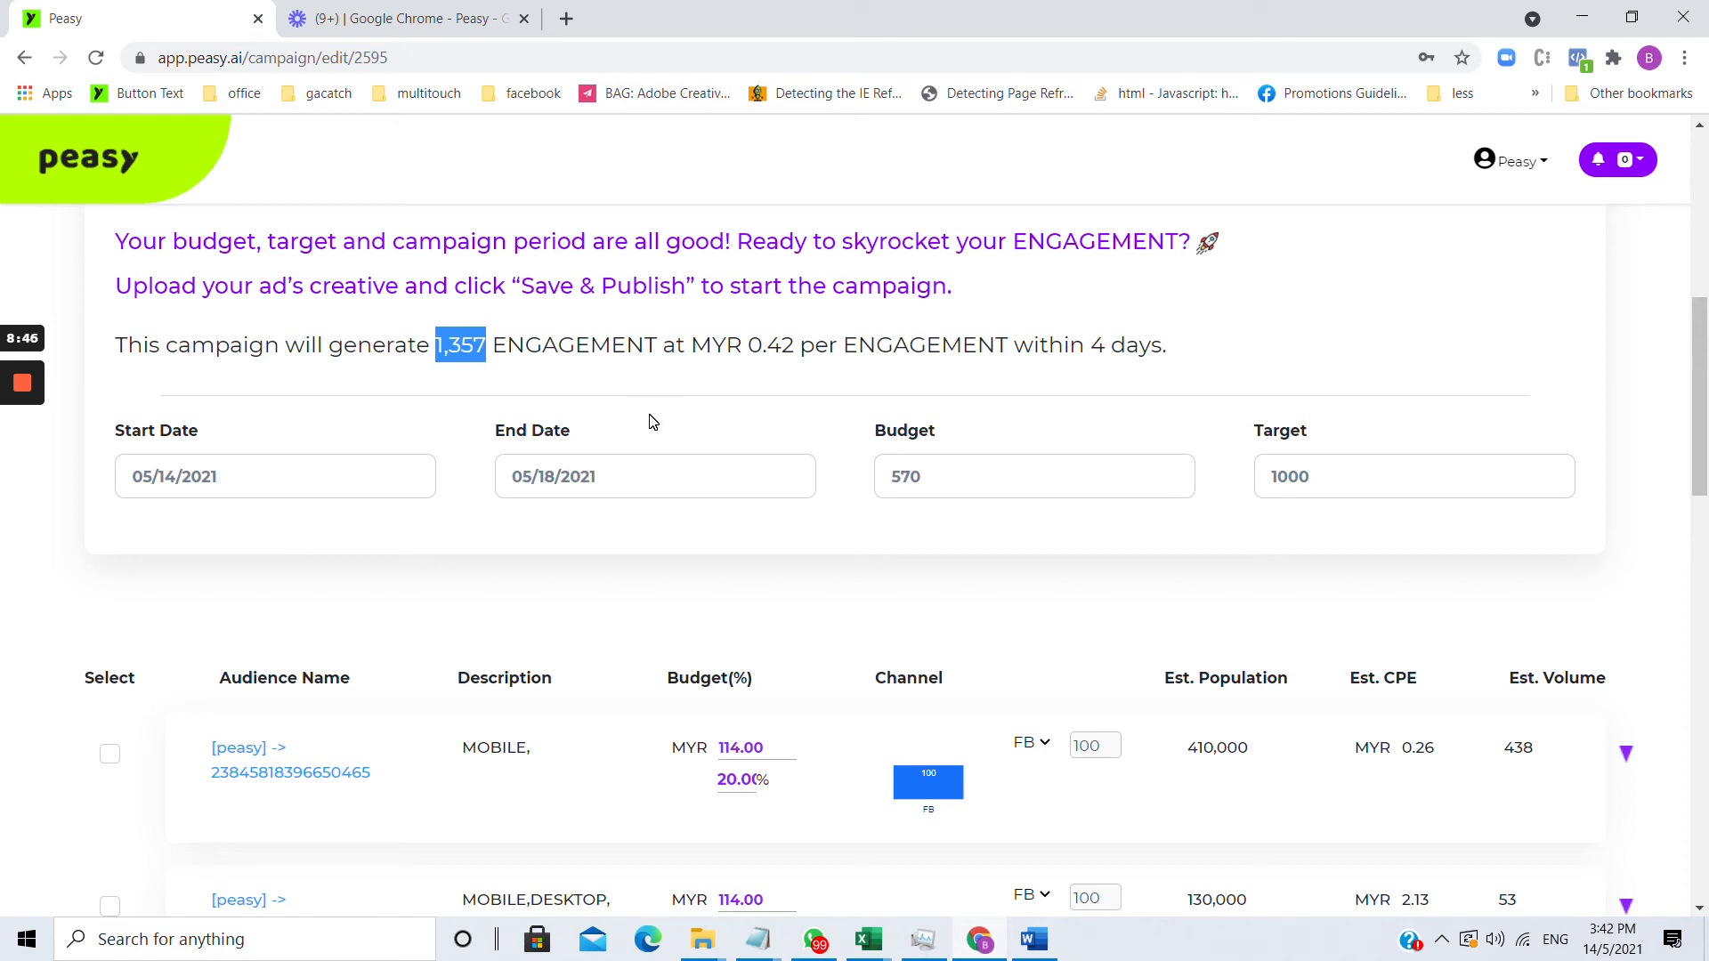
{"action": "scroll", "coordinate": [649, 425], "scroll_direction": "down", "scroll_amount": 3}
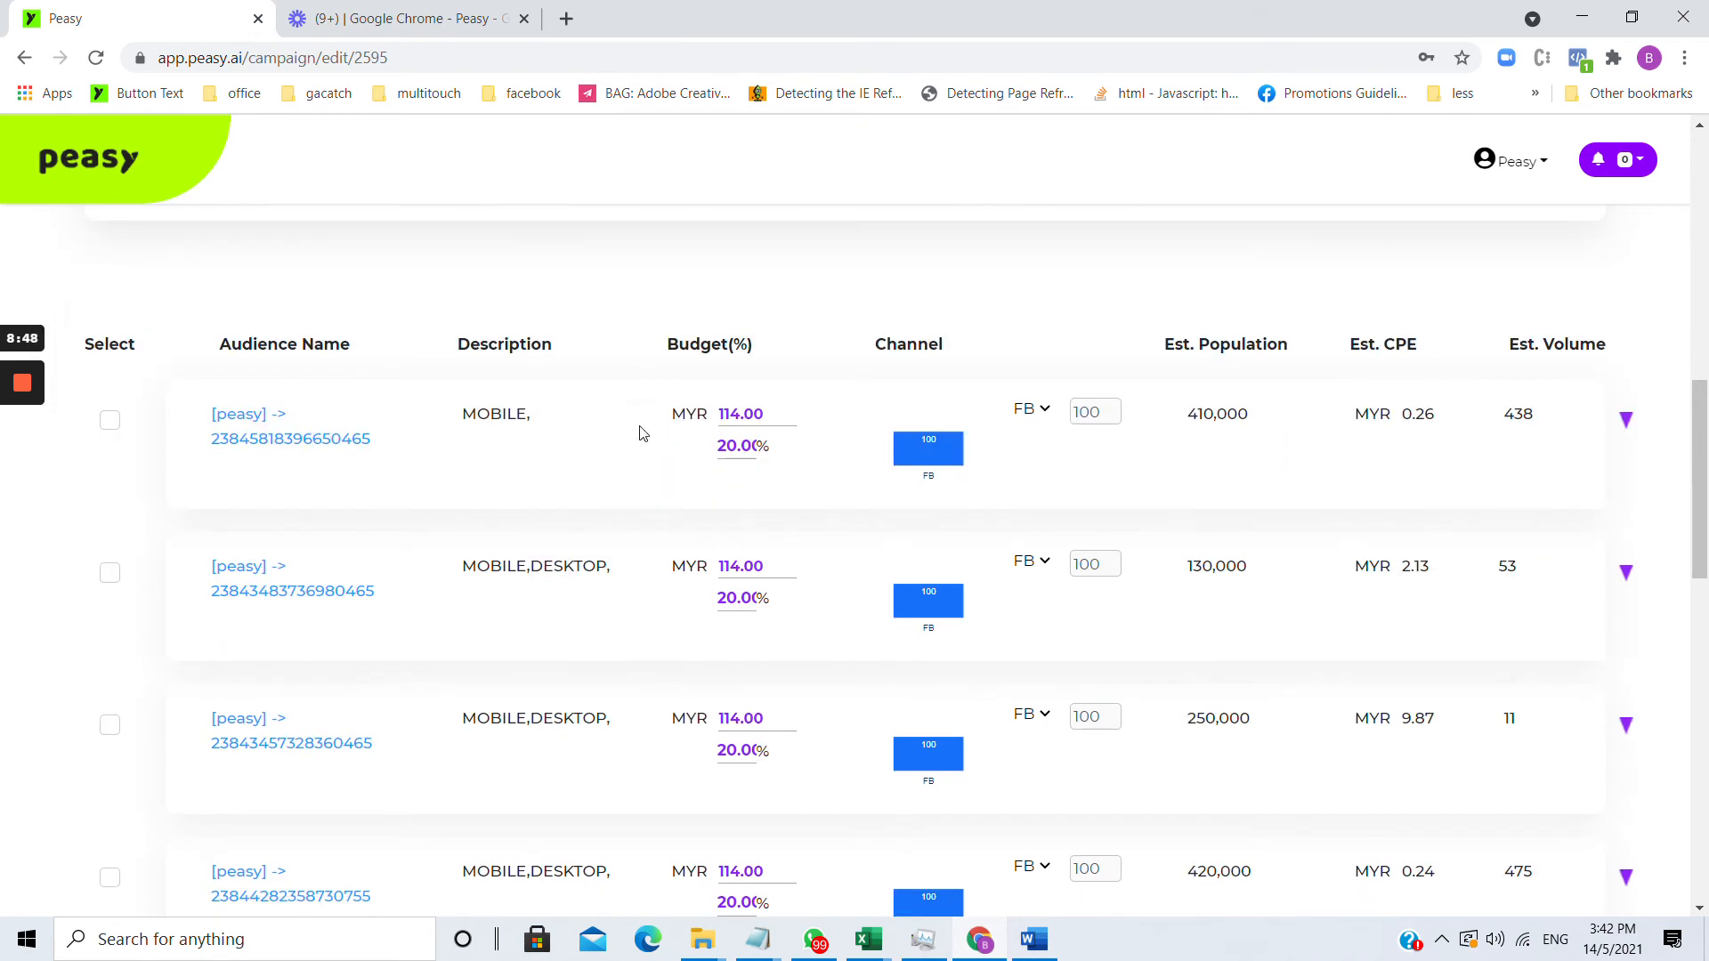
{"action": "scroll", "coordinate": [643, 449], "scroll_direction": "up", "scroll_amount": 4}
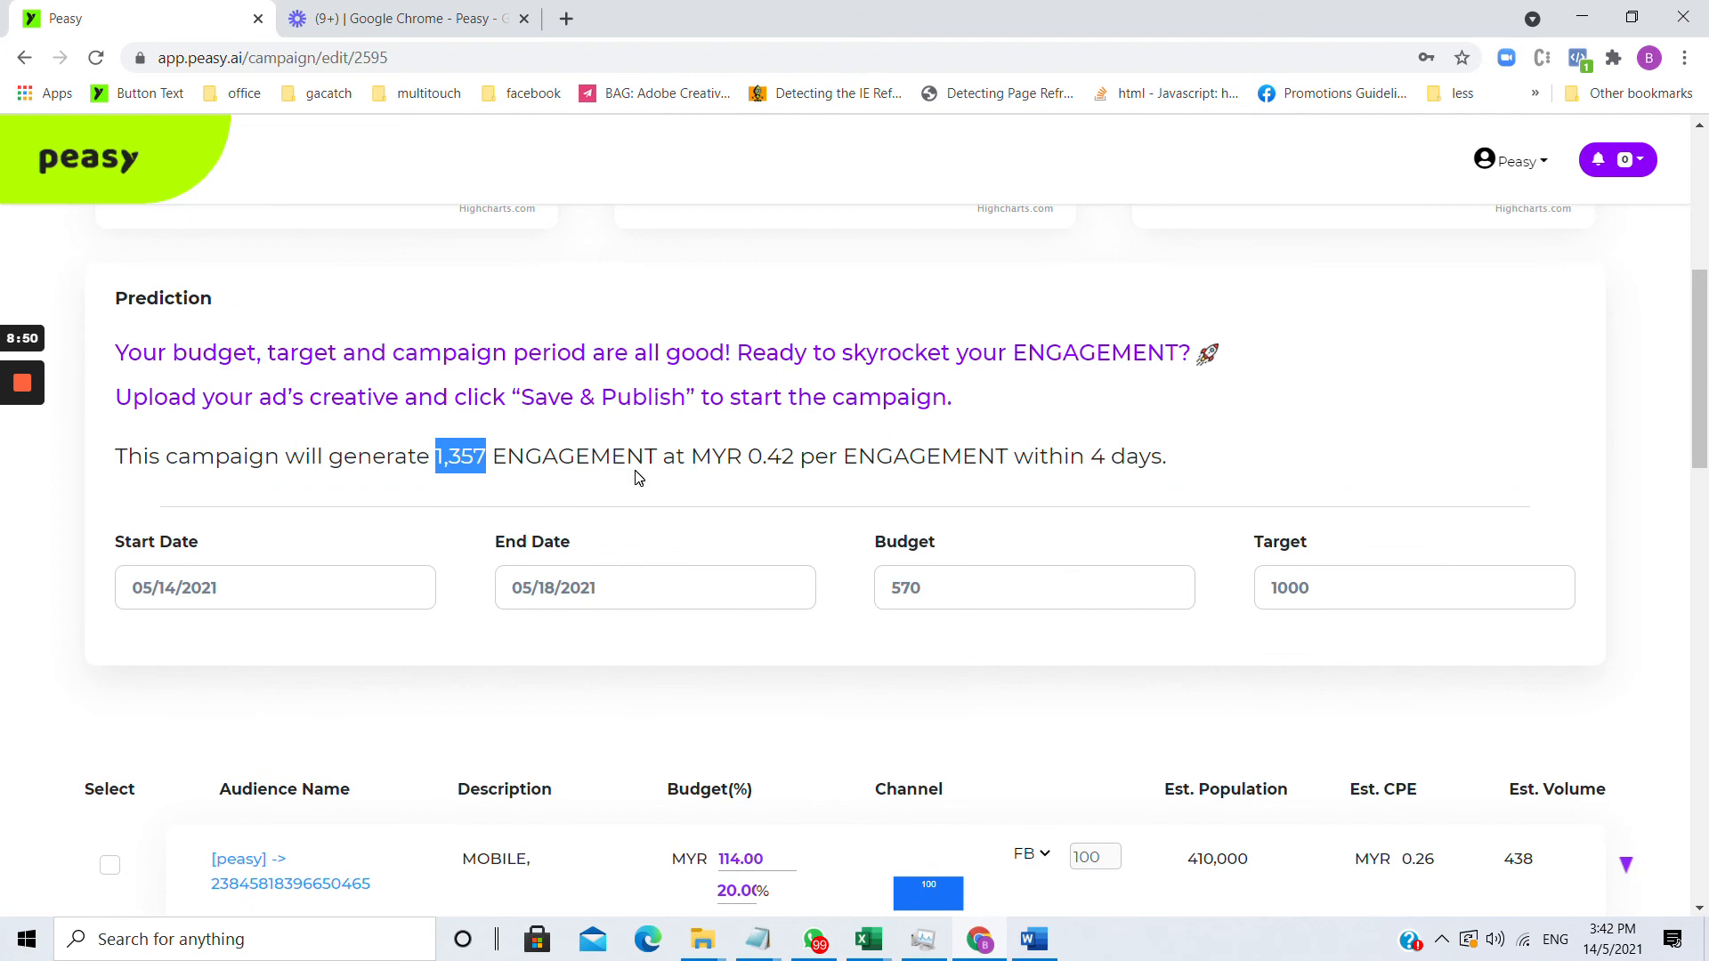
{"action": "scroll", "coordinate": [638, 480], "scroll_direction": "down", "scroll_amount": 7}
{"action": "scroll", "coordinate": [557, 499], "scroll_direction": "up", "scroll_amount": 5}
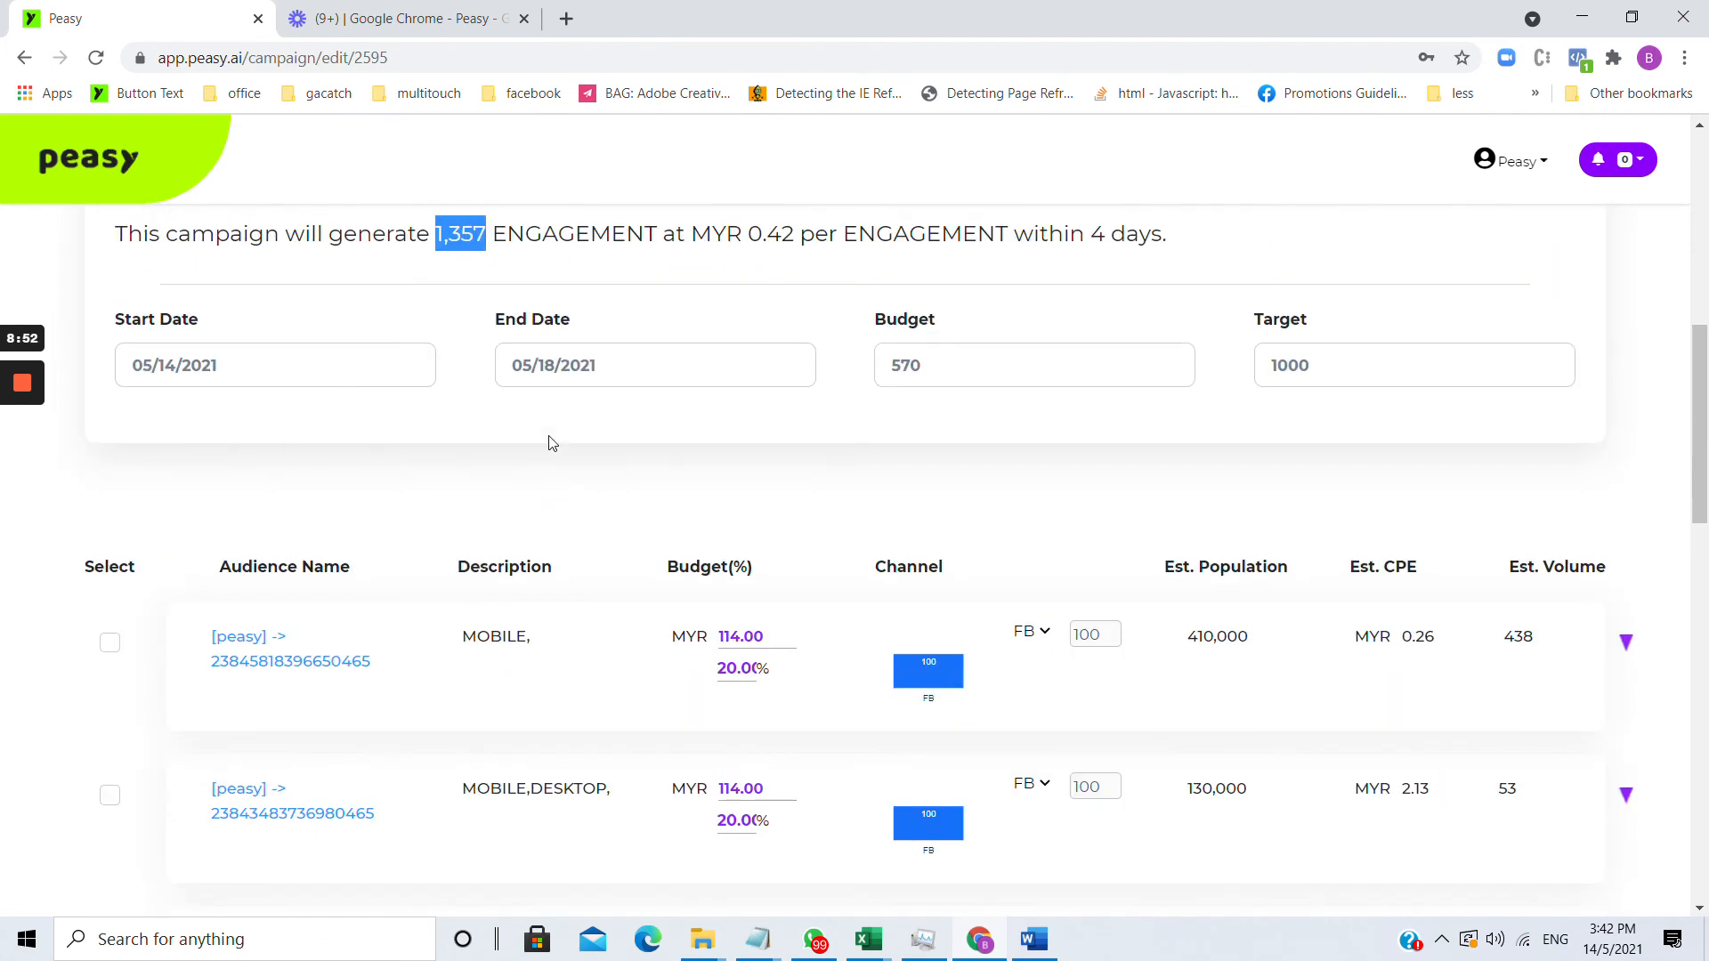
{"action": "scroll", "coordinate": [534, 374], "scroll_direction": "up", "scroll_amount": 1}
- Add a new post to the campaign's creative by uploading the video UFO.mp4 from the Downloads folder and saving it
{"action": "scroll", "coordinate": [462, 370], "scroll_direction": "down", "scroll_amount": 6}
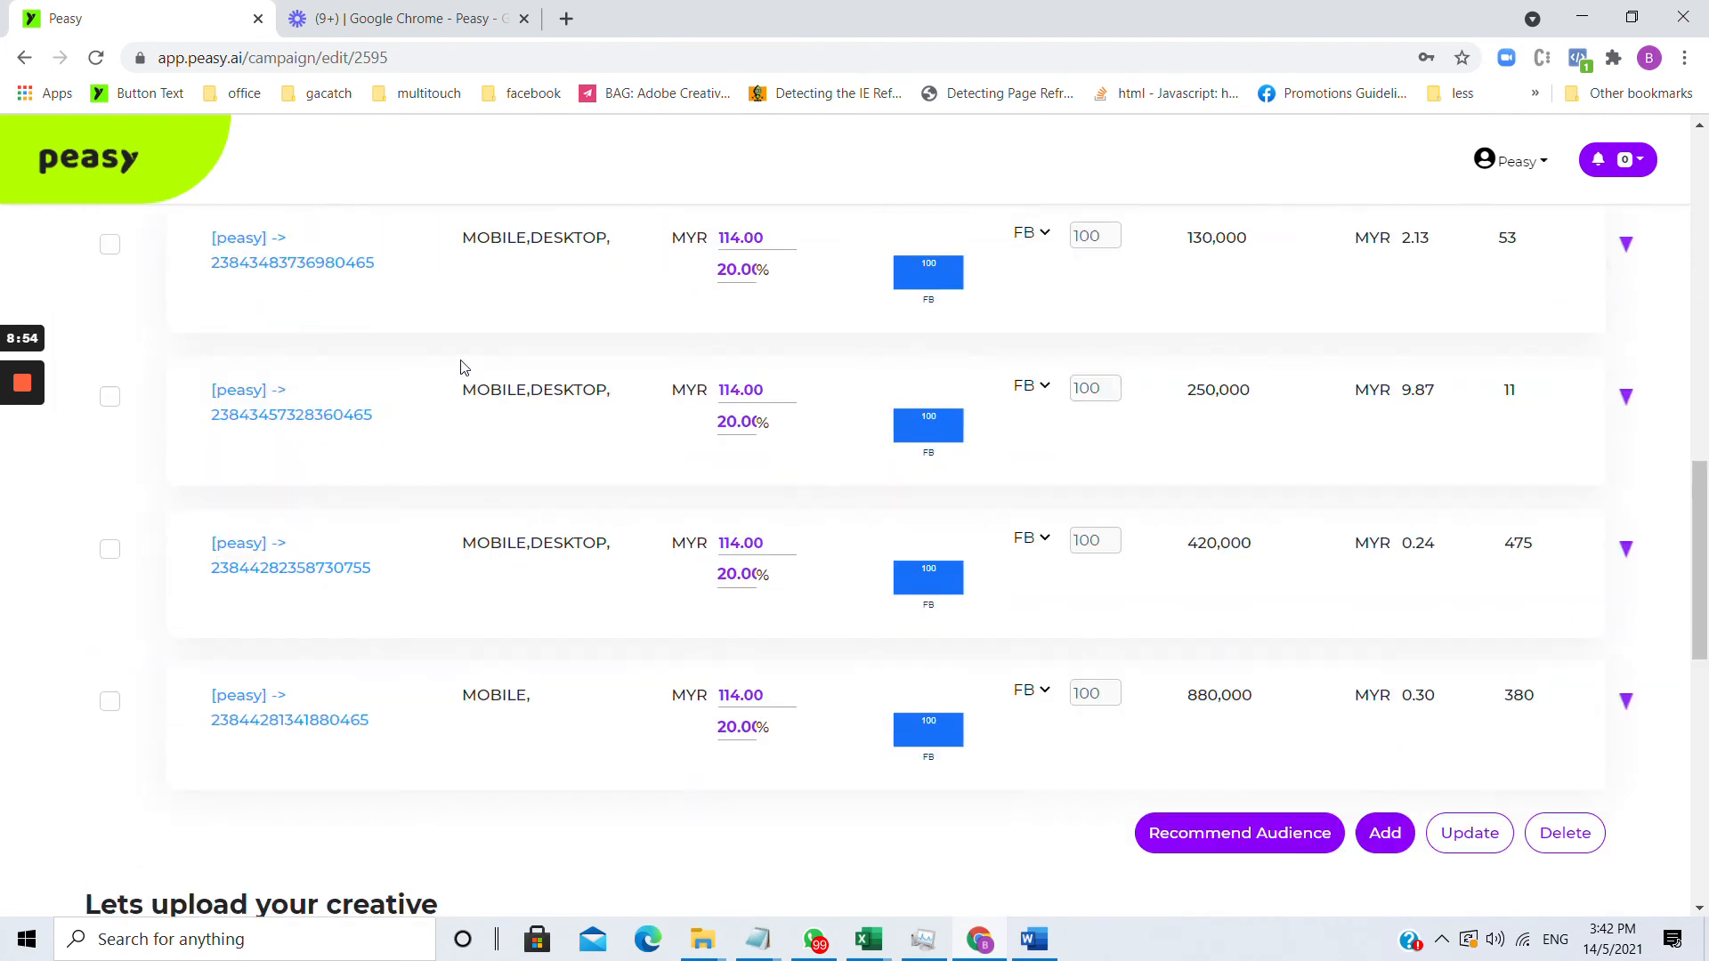
{"action": "scroll", "coordinate": [462, 396], "scroll_direction": "down", "scroll_amount": 4}
{"action": "scroll", "coordinate": [532, 462], "scroll_direction": "down", "scroll_amount": 3}
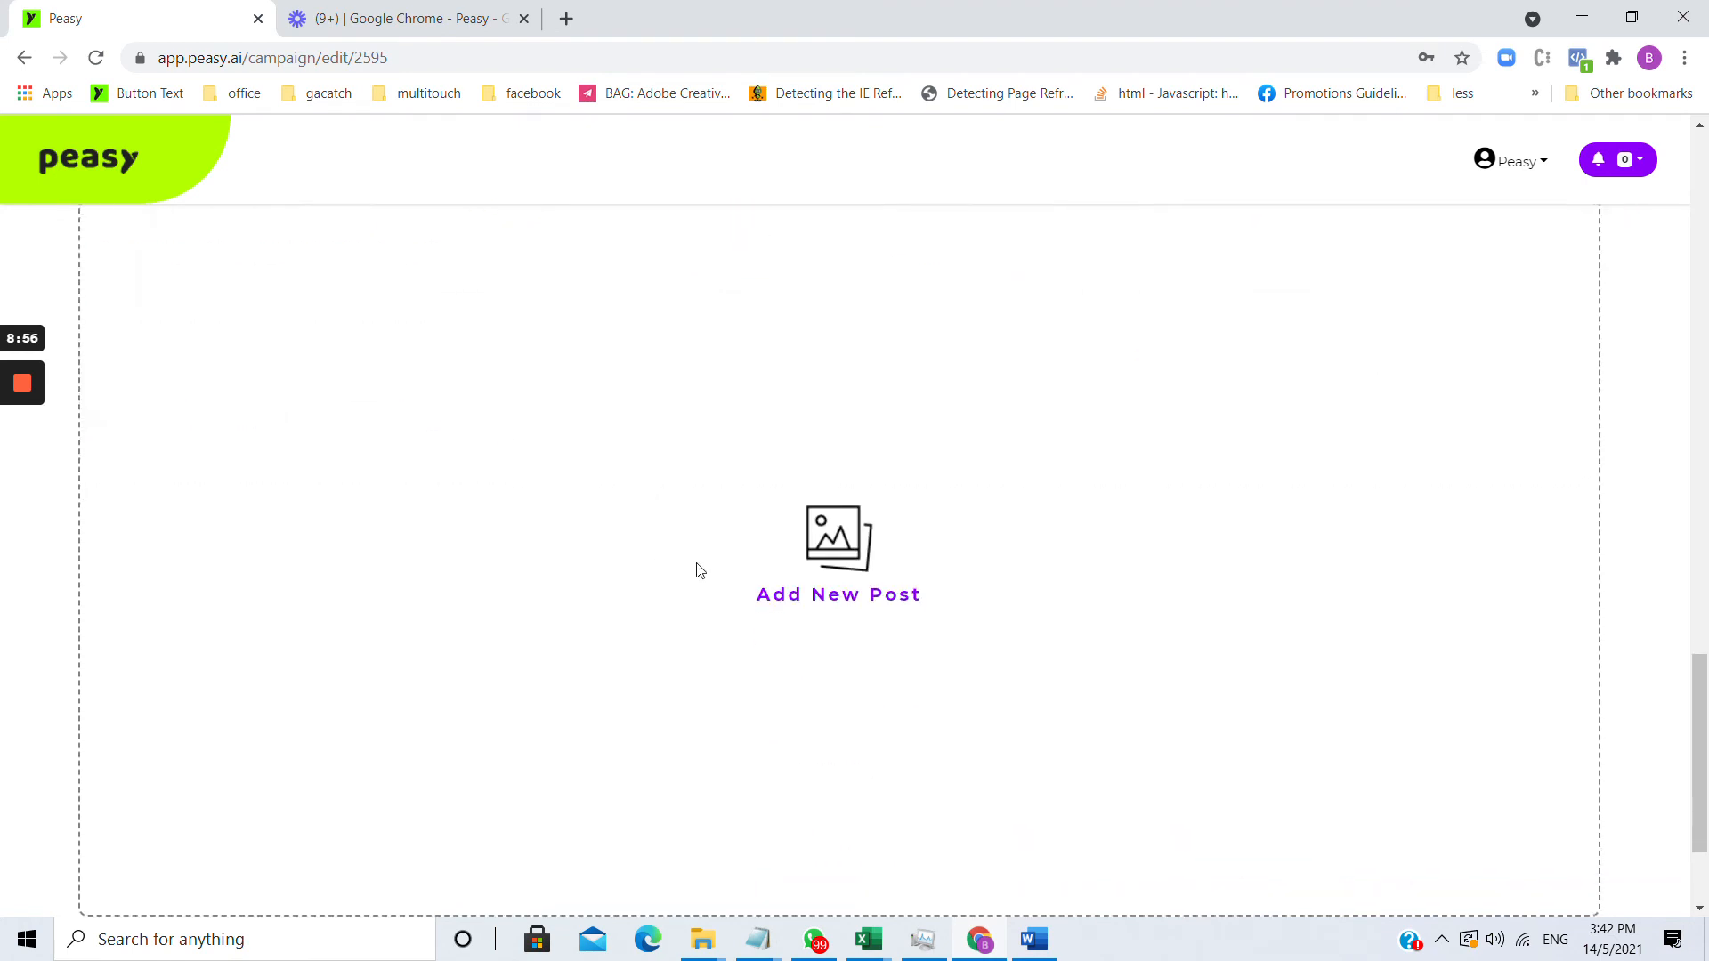
{"action": "left_click", "coordinate": [801, 545]}
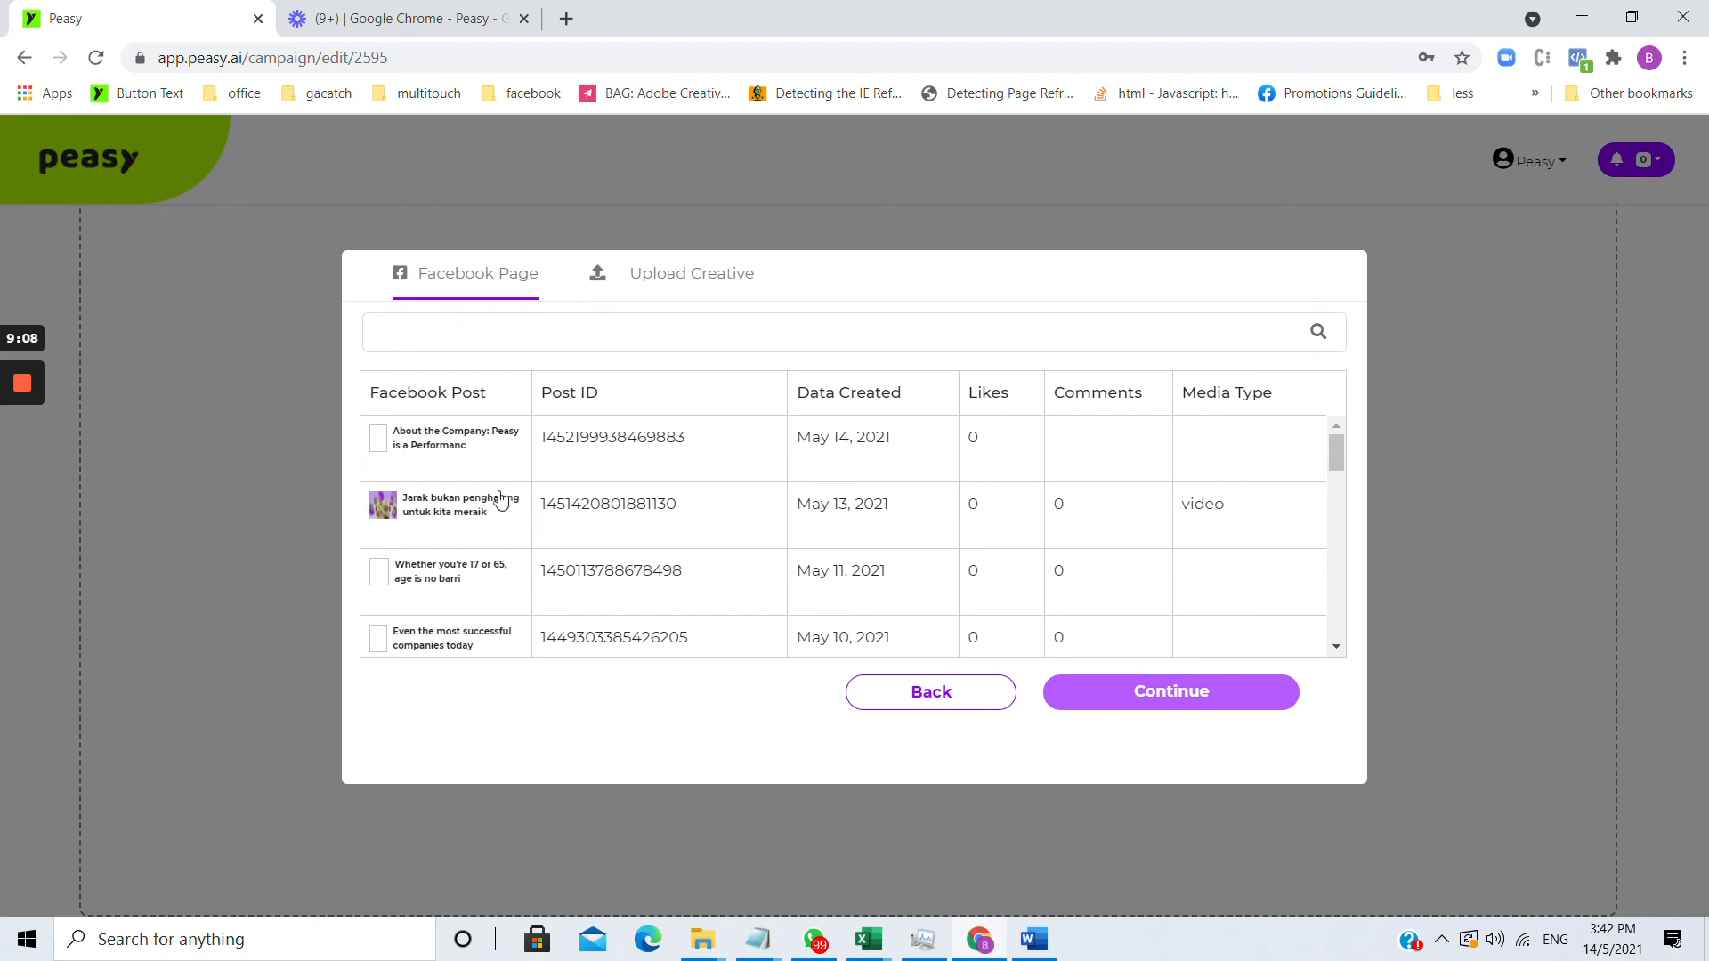
{"action": "left_click", "coordinate": [673, 278]}
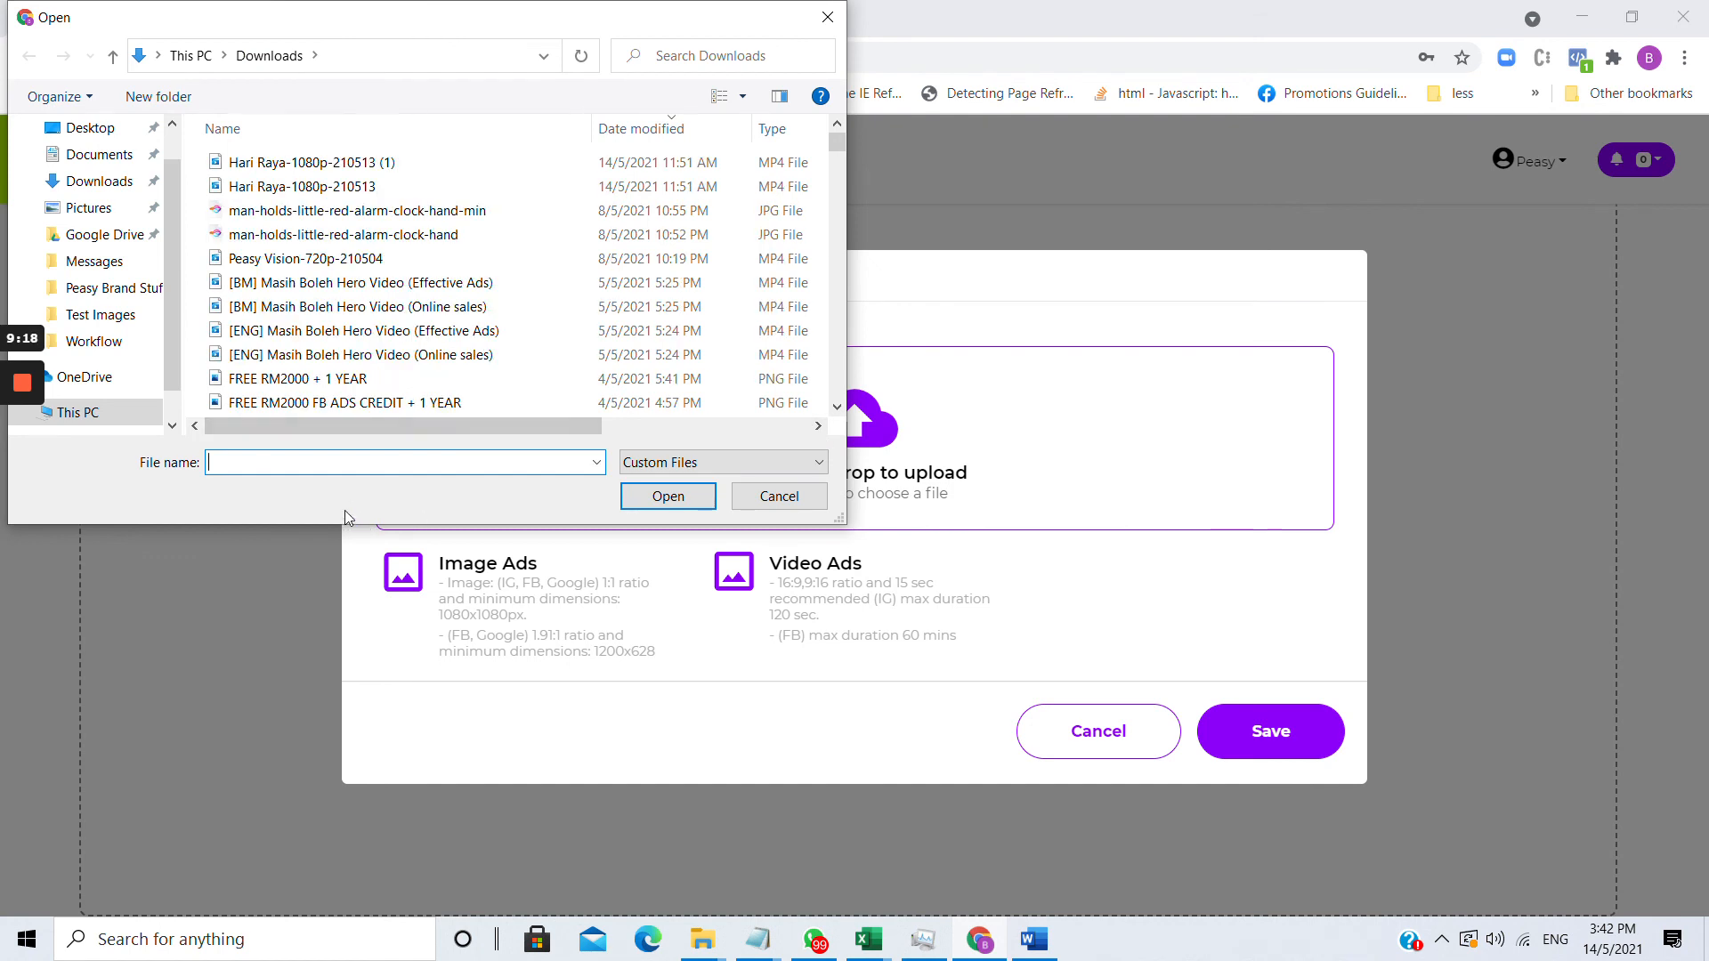
{"action": "type", "text": "ufo"}
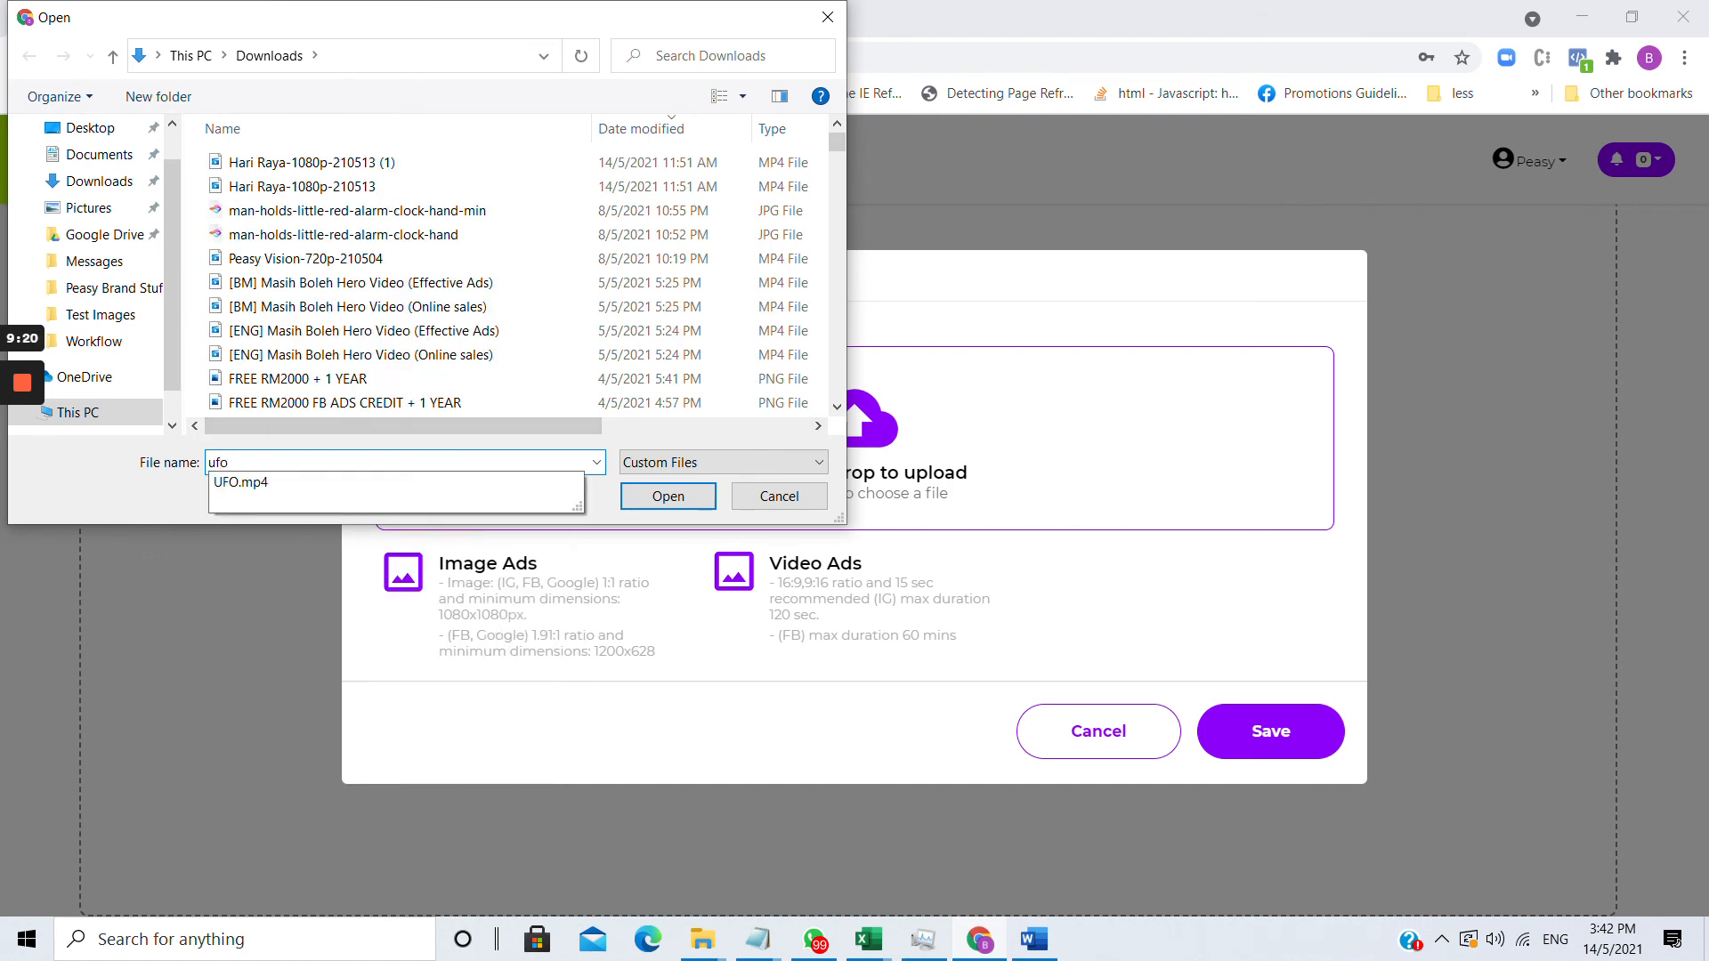
{"action": "left_click", "coordinate": [249, 483]}
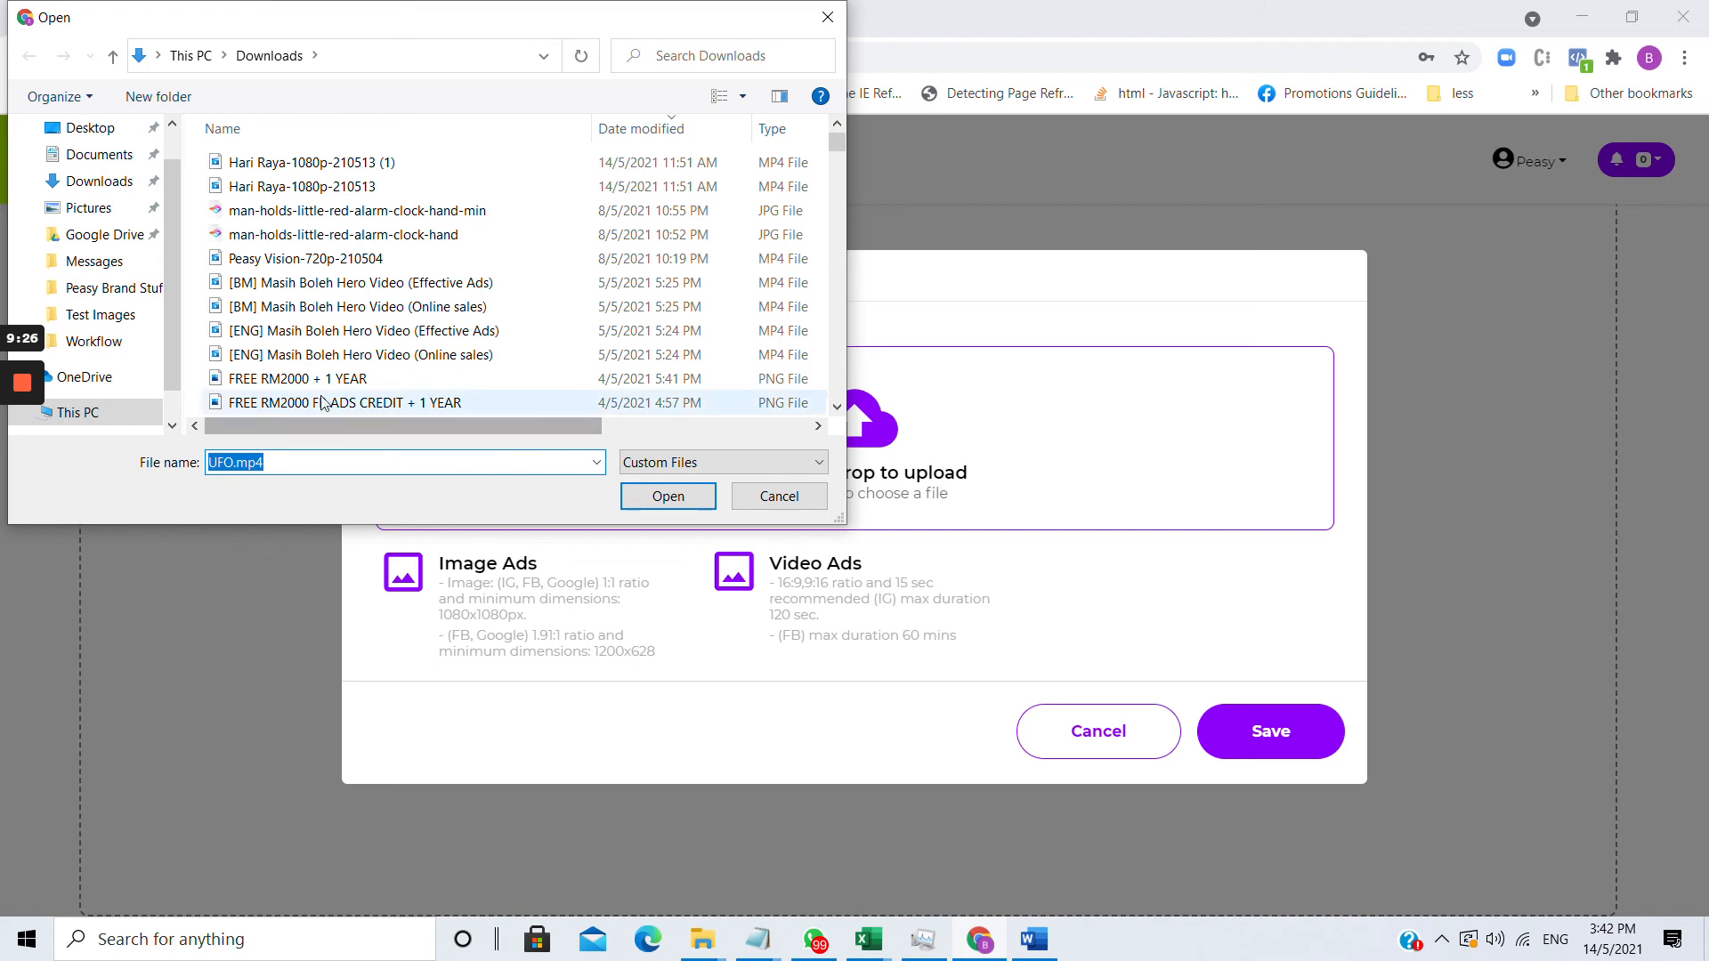
{"action": "left_click", "coordinate": [667, 496]}
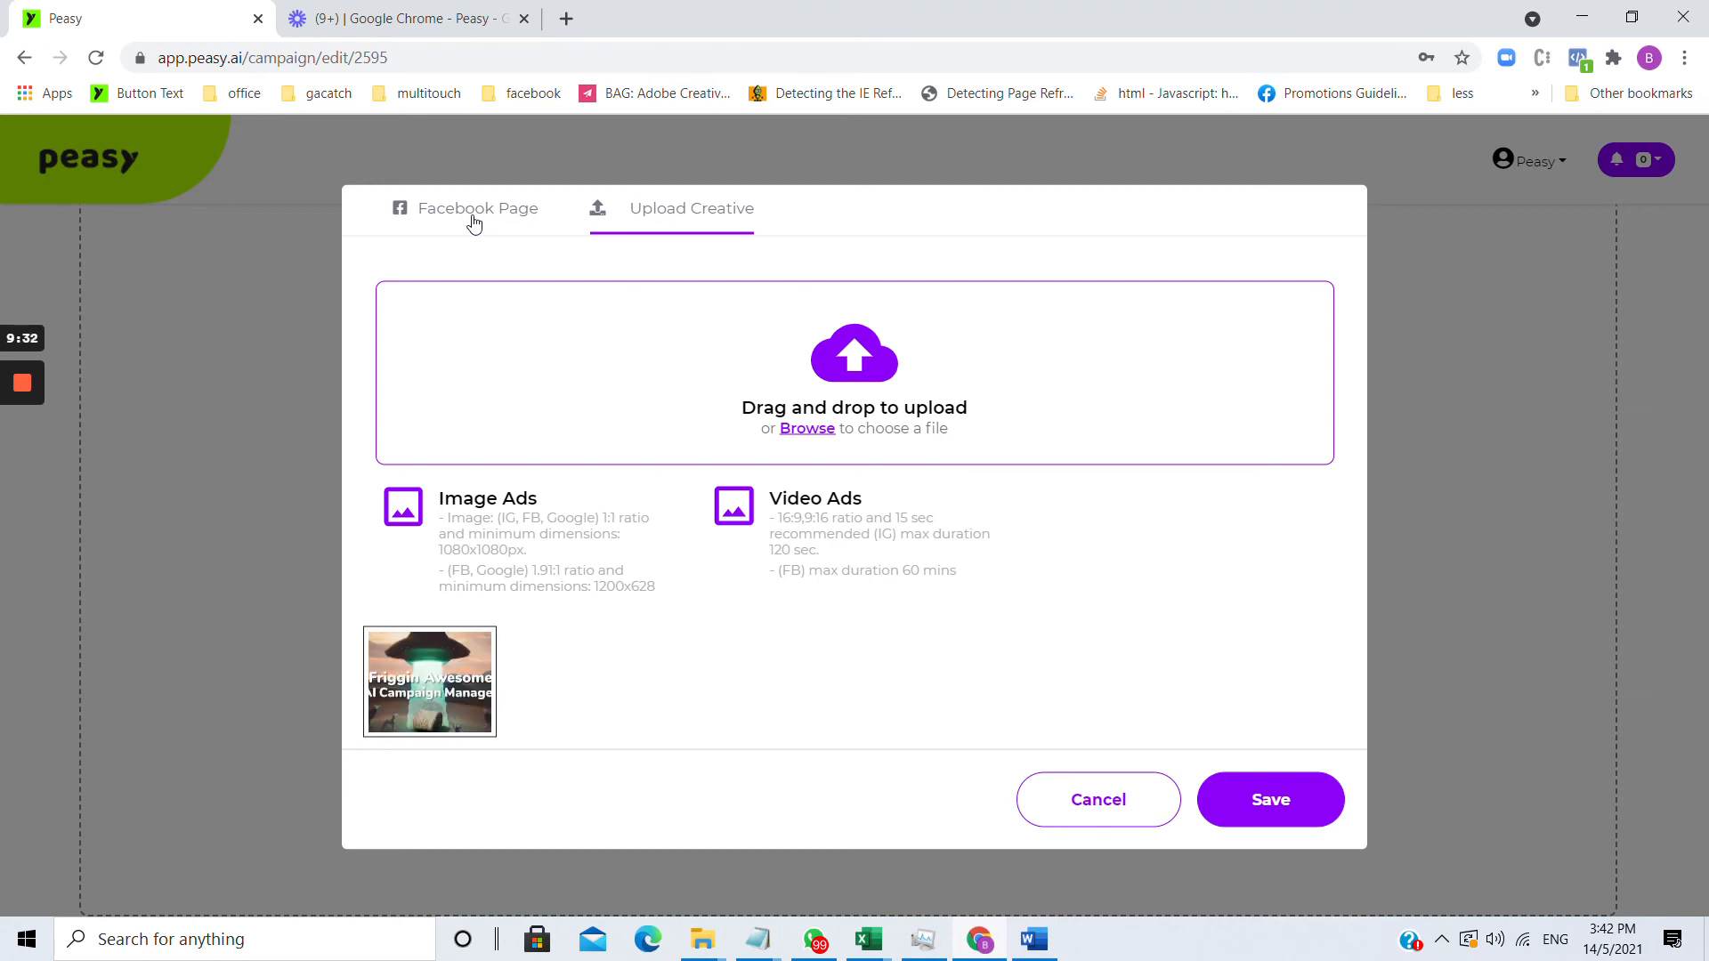
{"action": "left_click", "coordinate": [1253, 800]}
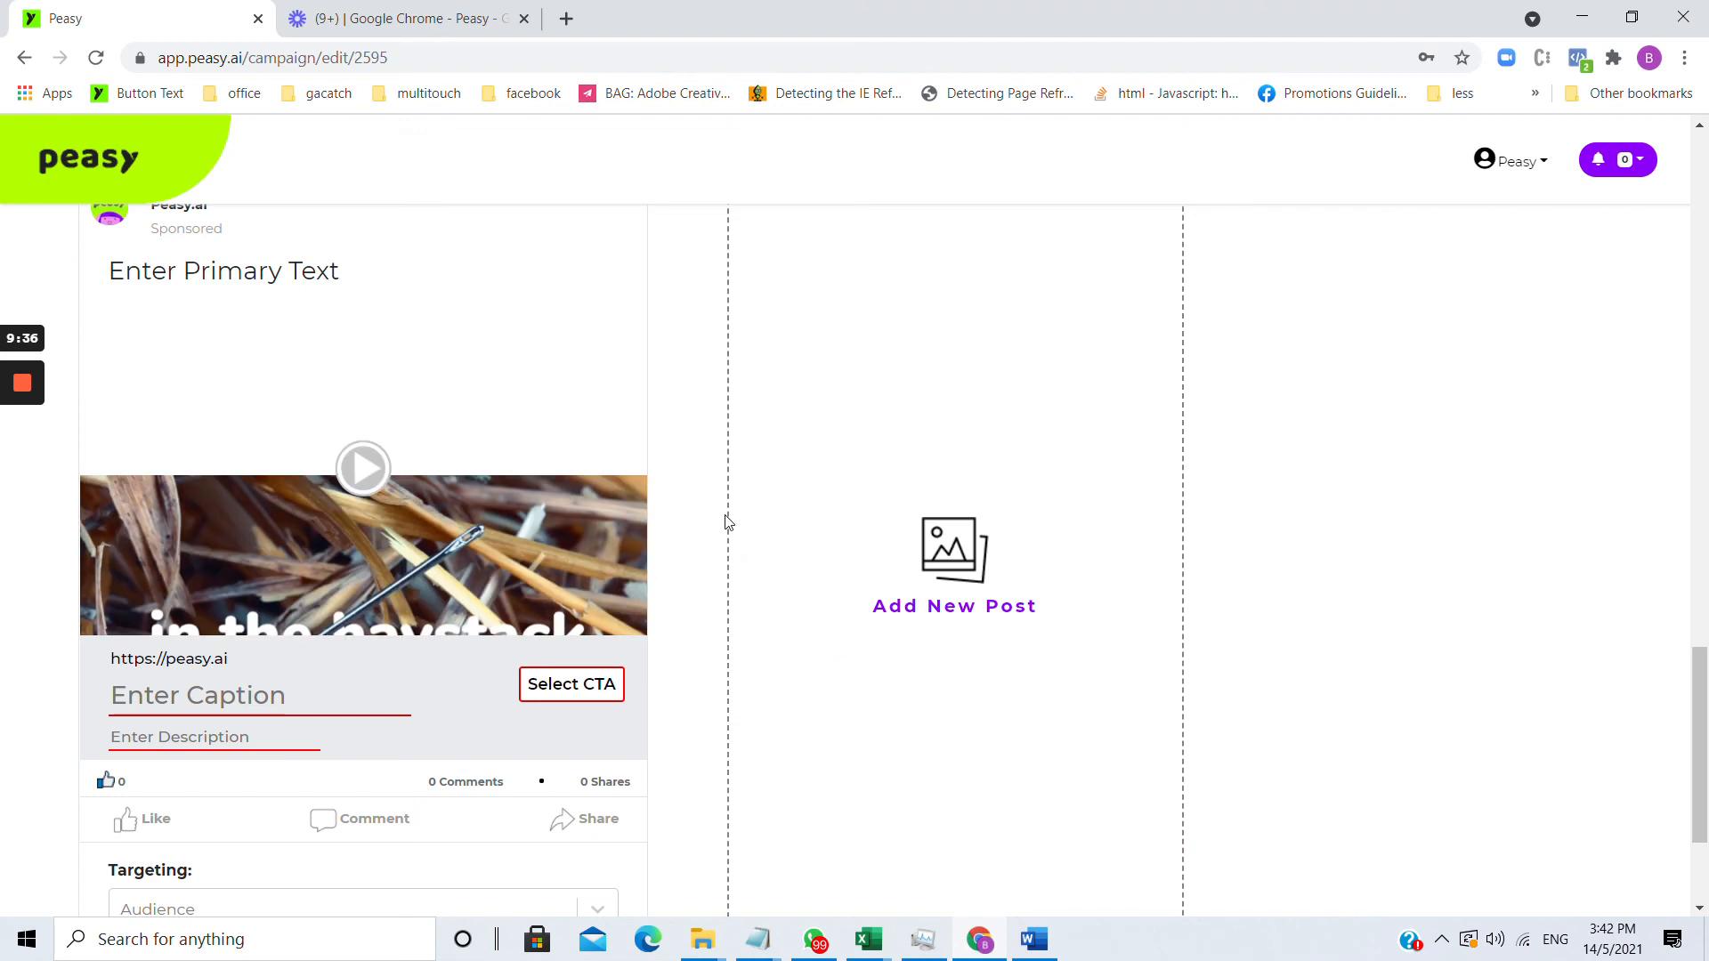
- Enter "primary text" as the placeholder primary text of the uploaded video post
{"action": "scroll", "coordinate": [432, 378], "scroll_direction": "up", "scroll_amount": 3}
{"action": "scroll", "coordinate": [433, 377], "scroll_direction": "down", "scroll_amount": 3}
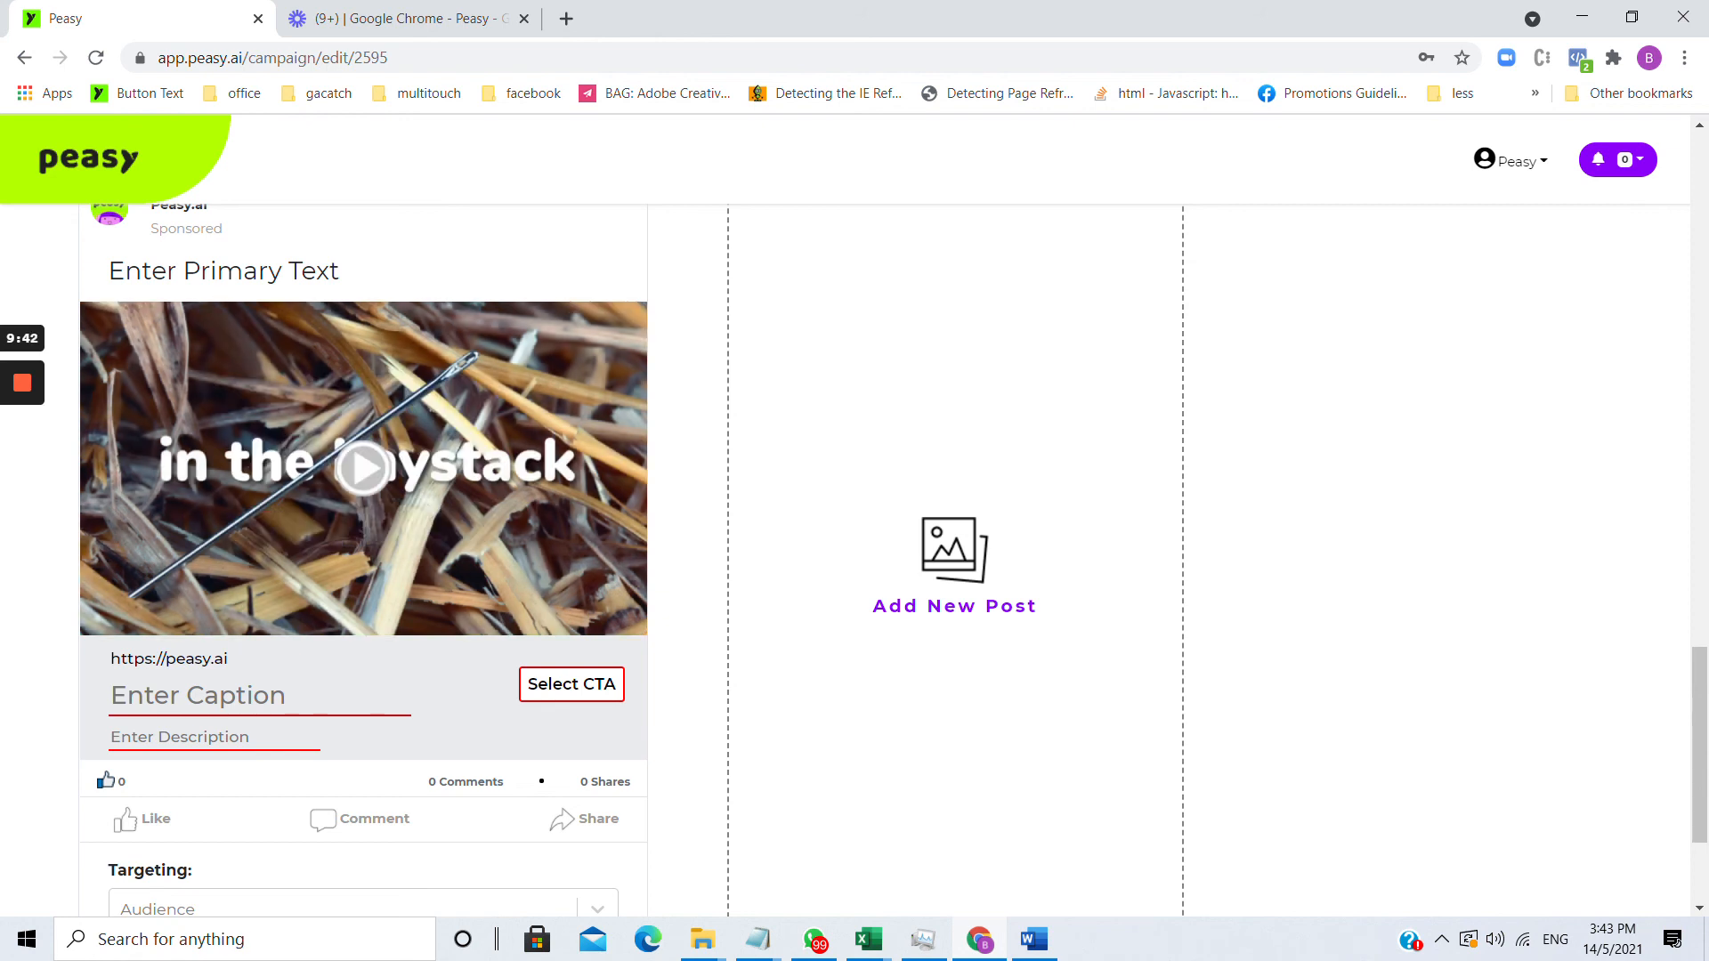
{"action": "scroll", "coordinate": [388, 352], "scroll_direction": "down", "scroll_amount": 2}
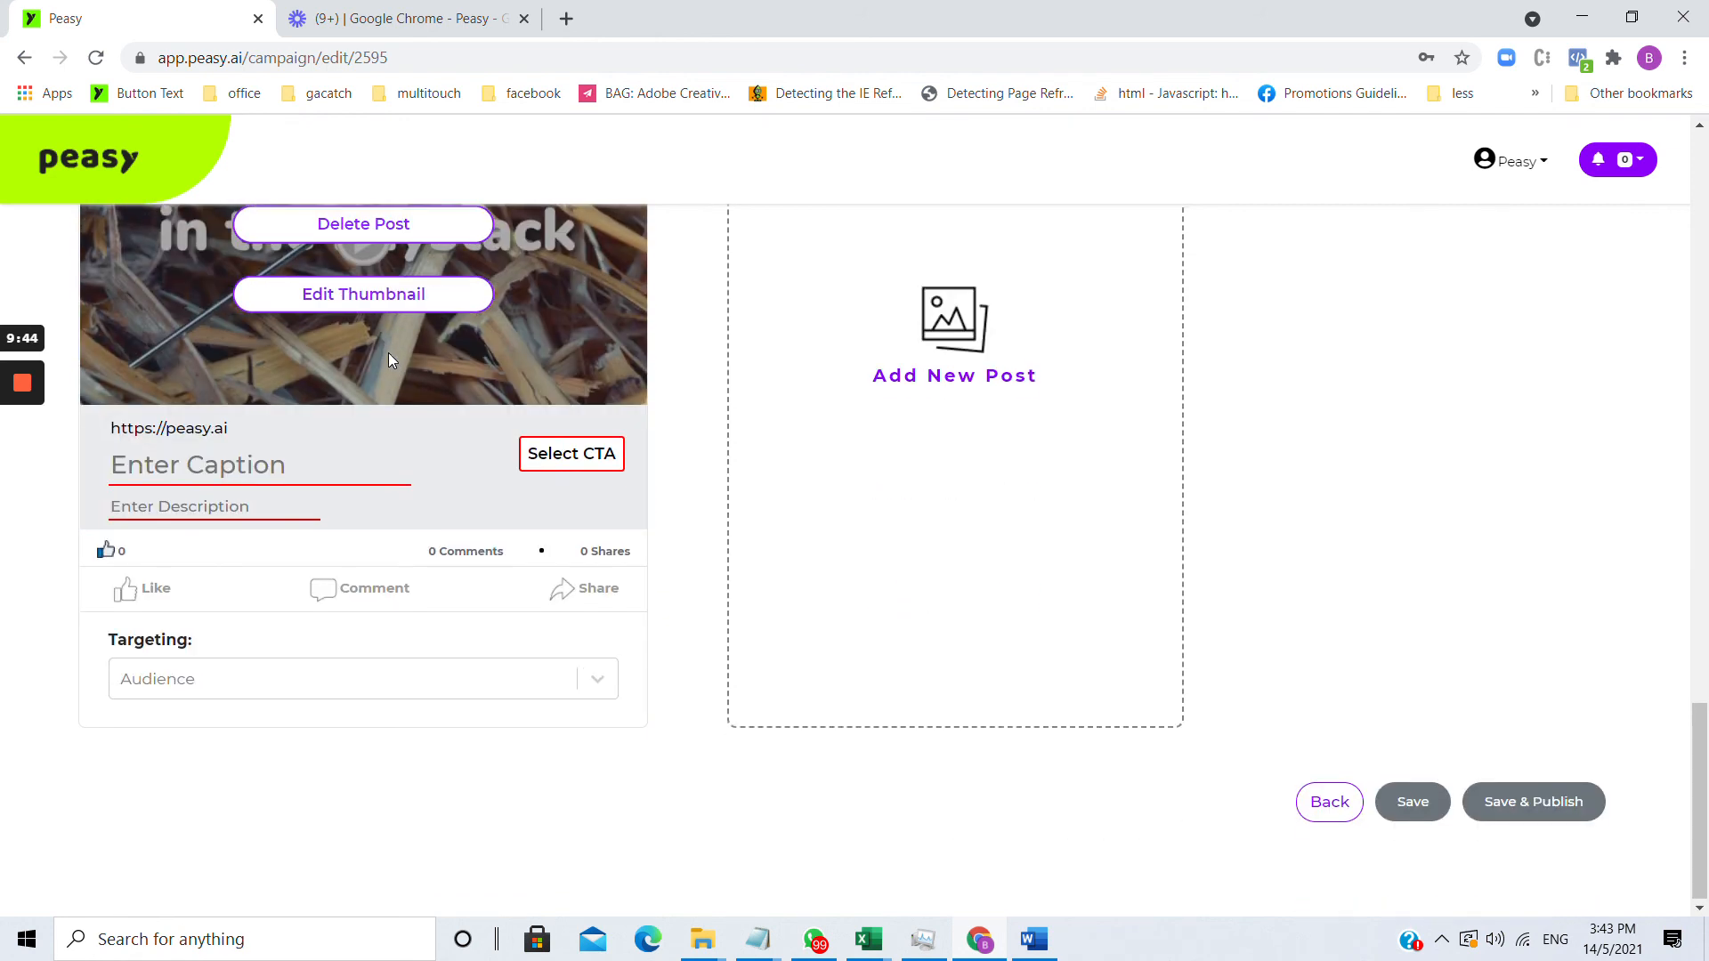
{"action": "scroll", "coordinate": [388, 352], "scroll_direction": "up", "scroll_amount": 3}
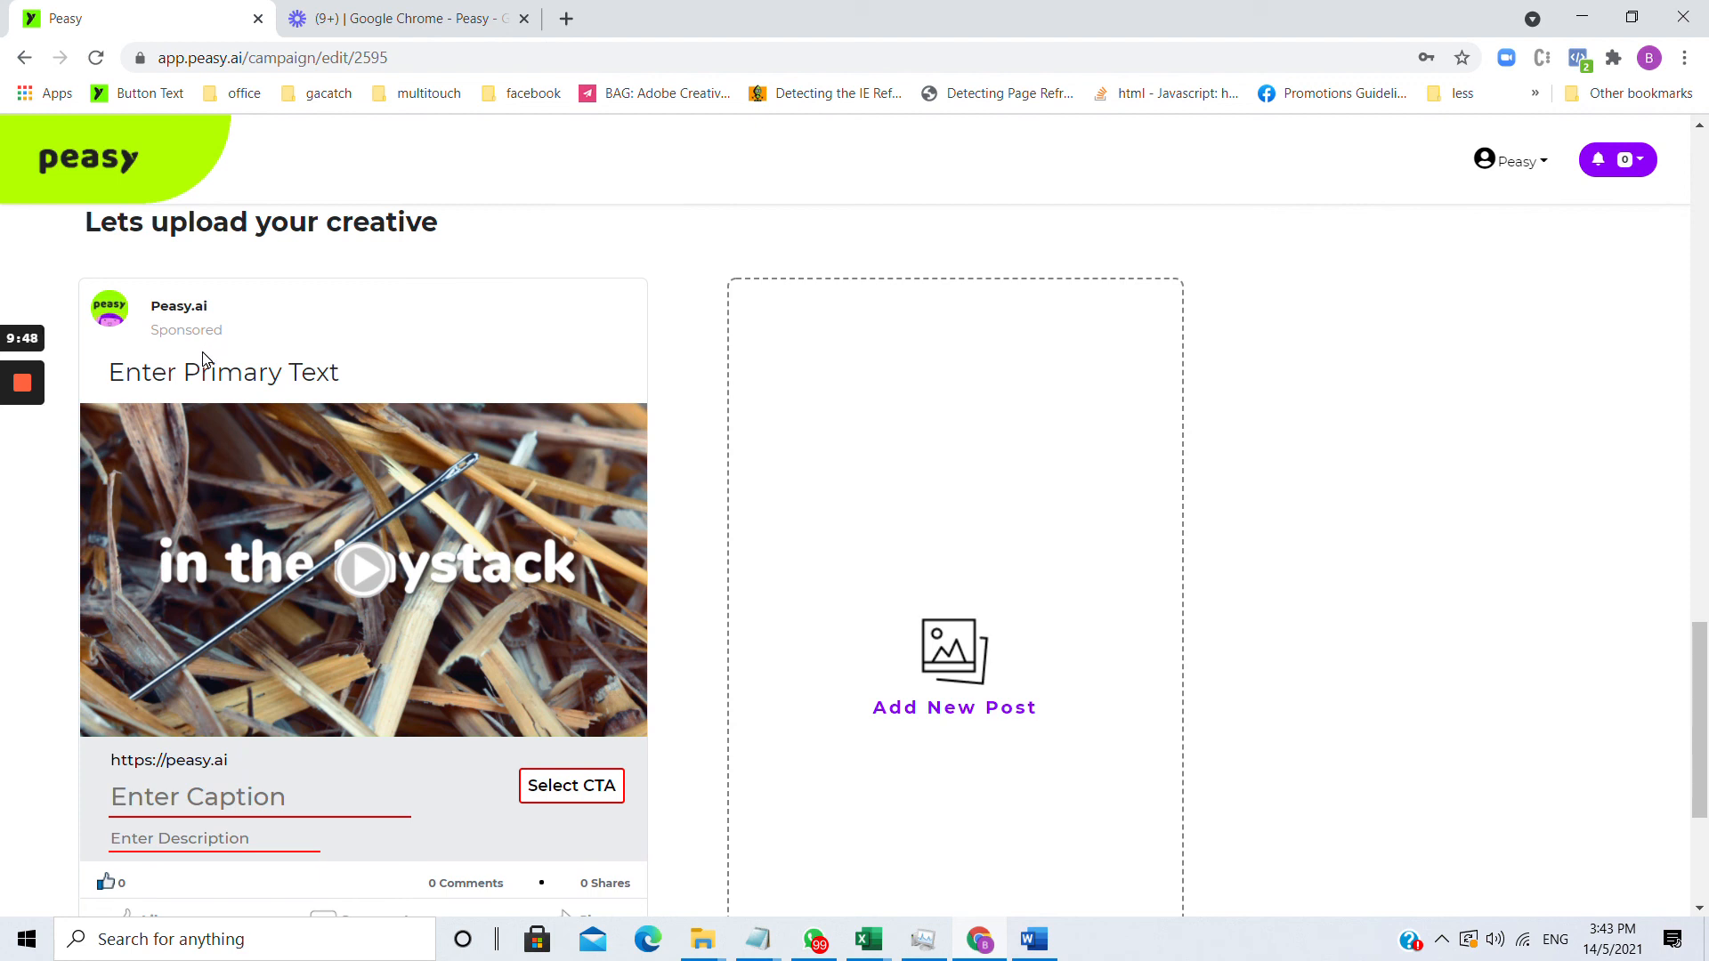
{"action": "scroll", "coordinate": [1065, 423], "scroll_direction": "down", "scroll_amount": 4}
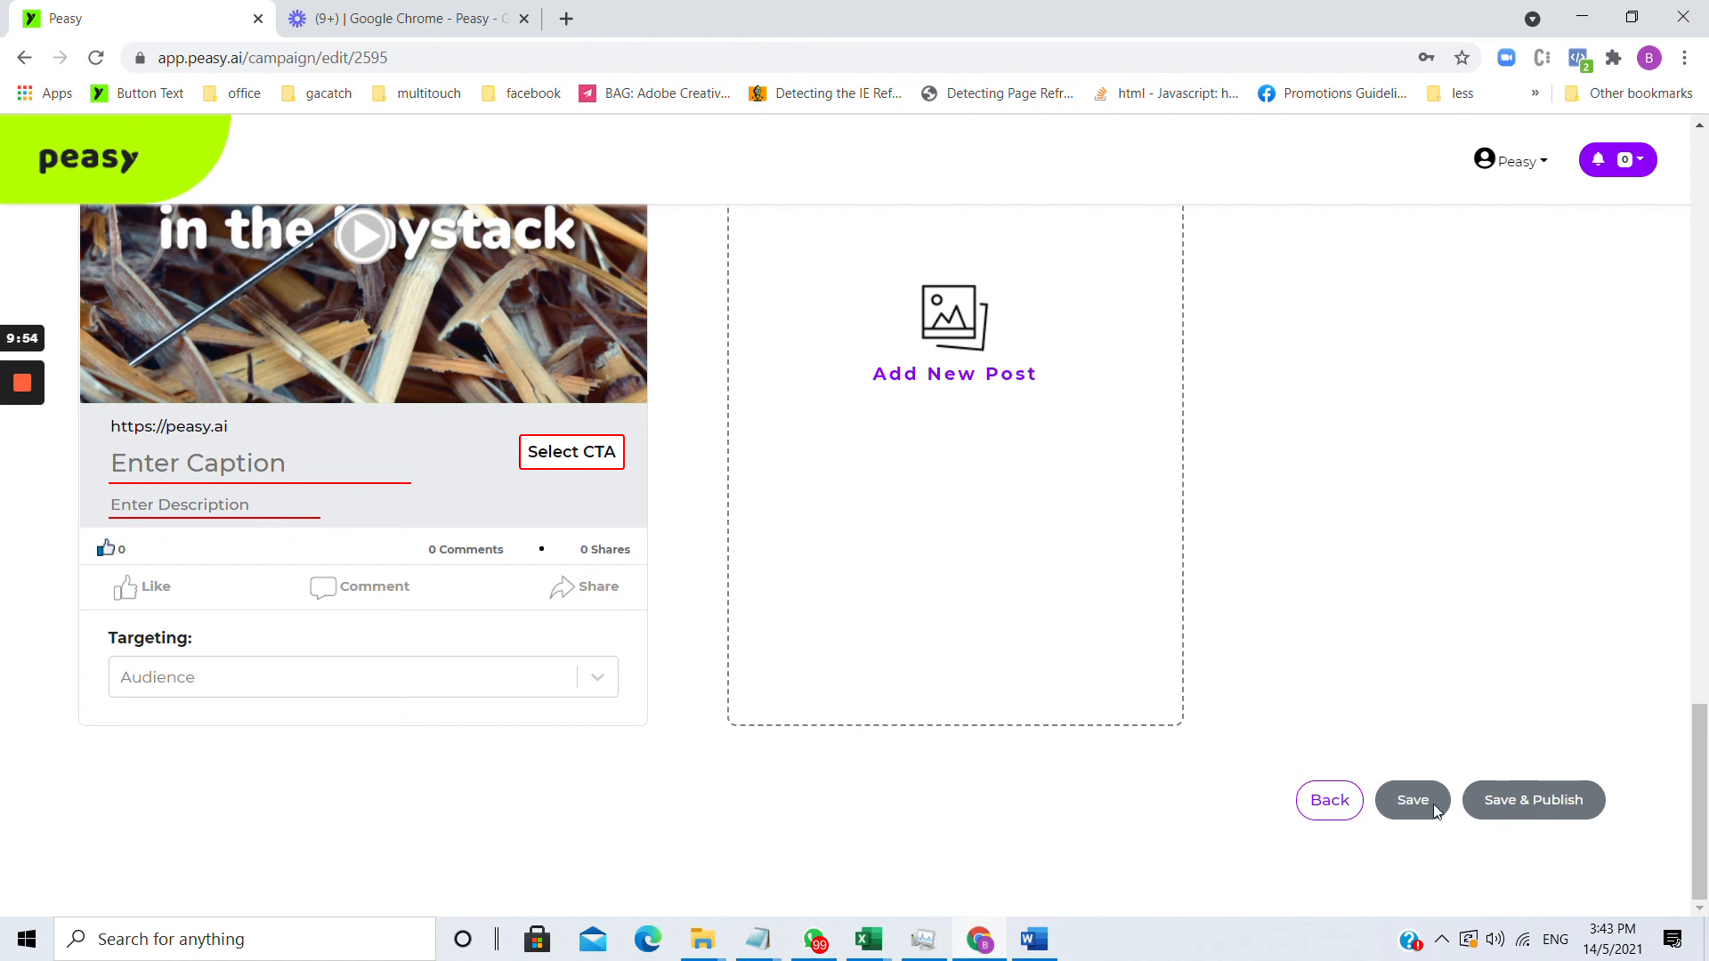
{"action": "scroll", "coordinate": [564, 630], "scroll_direction": "up", "scroll_amount": 5}
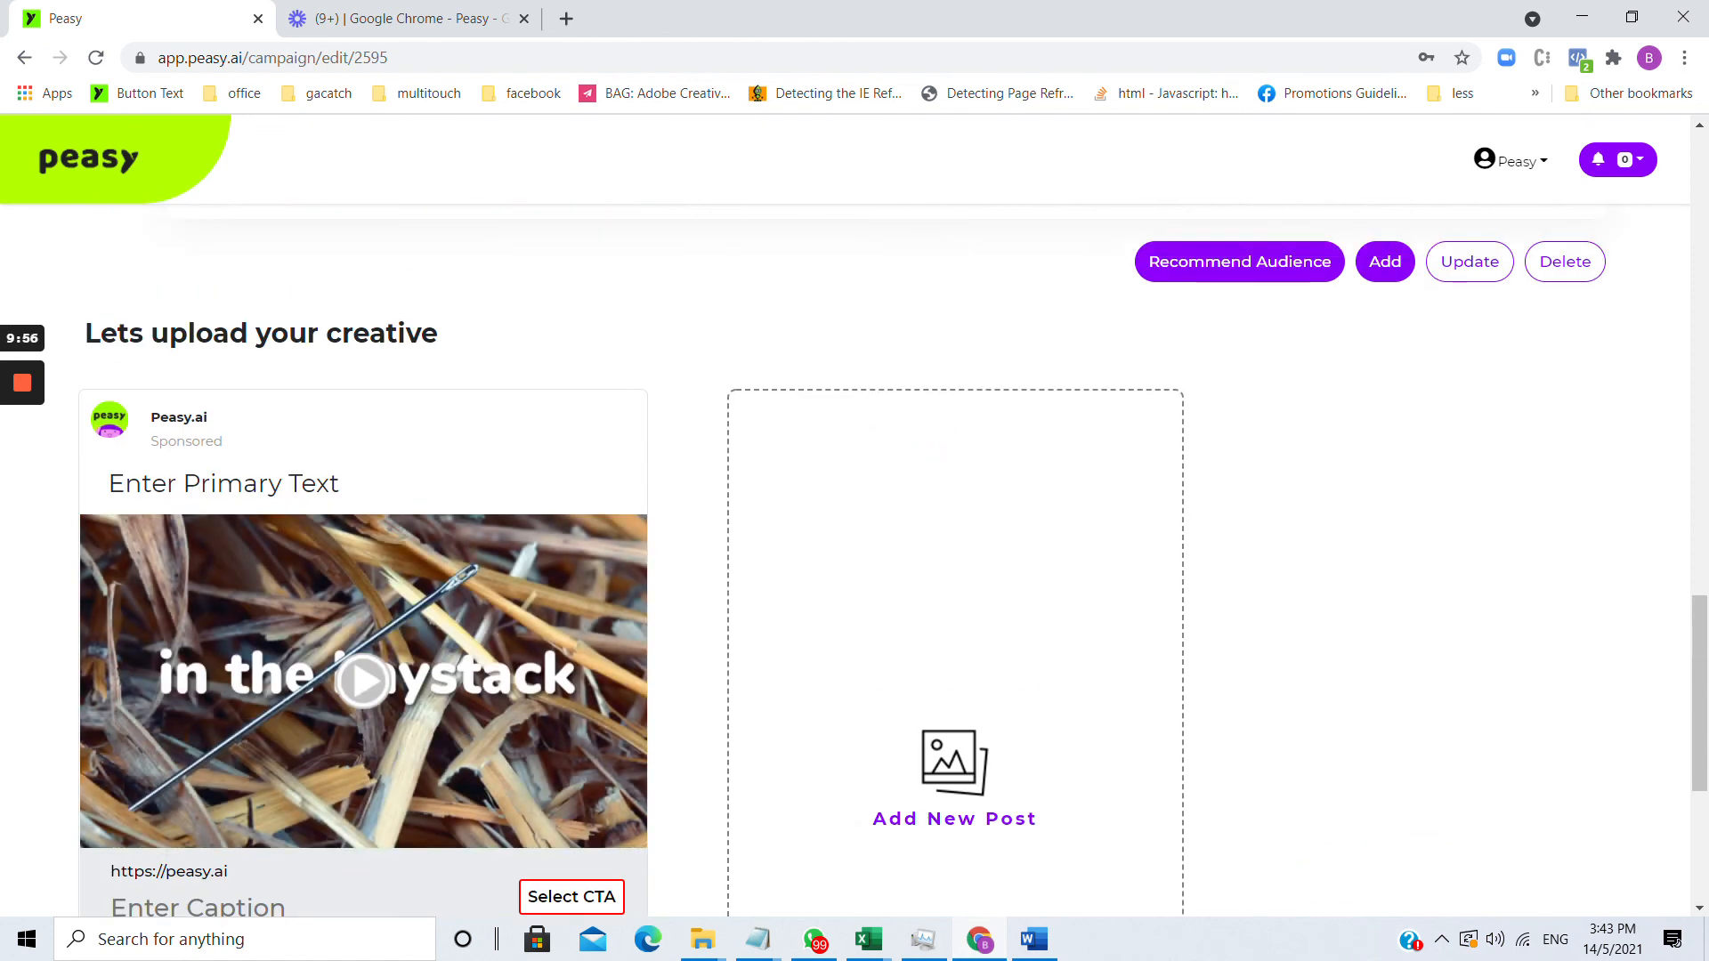
{"action": "left_click", "coordinate": [249, 483]}
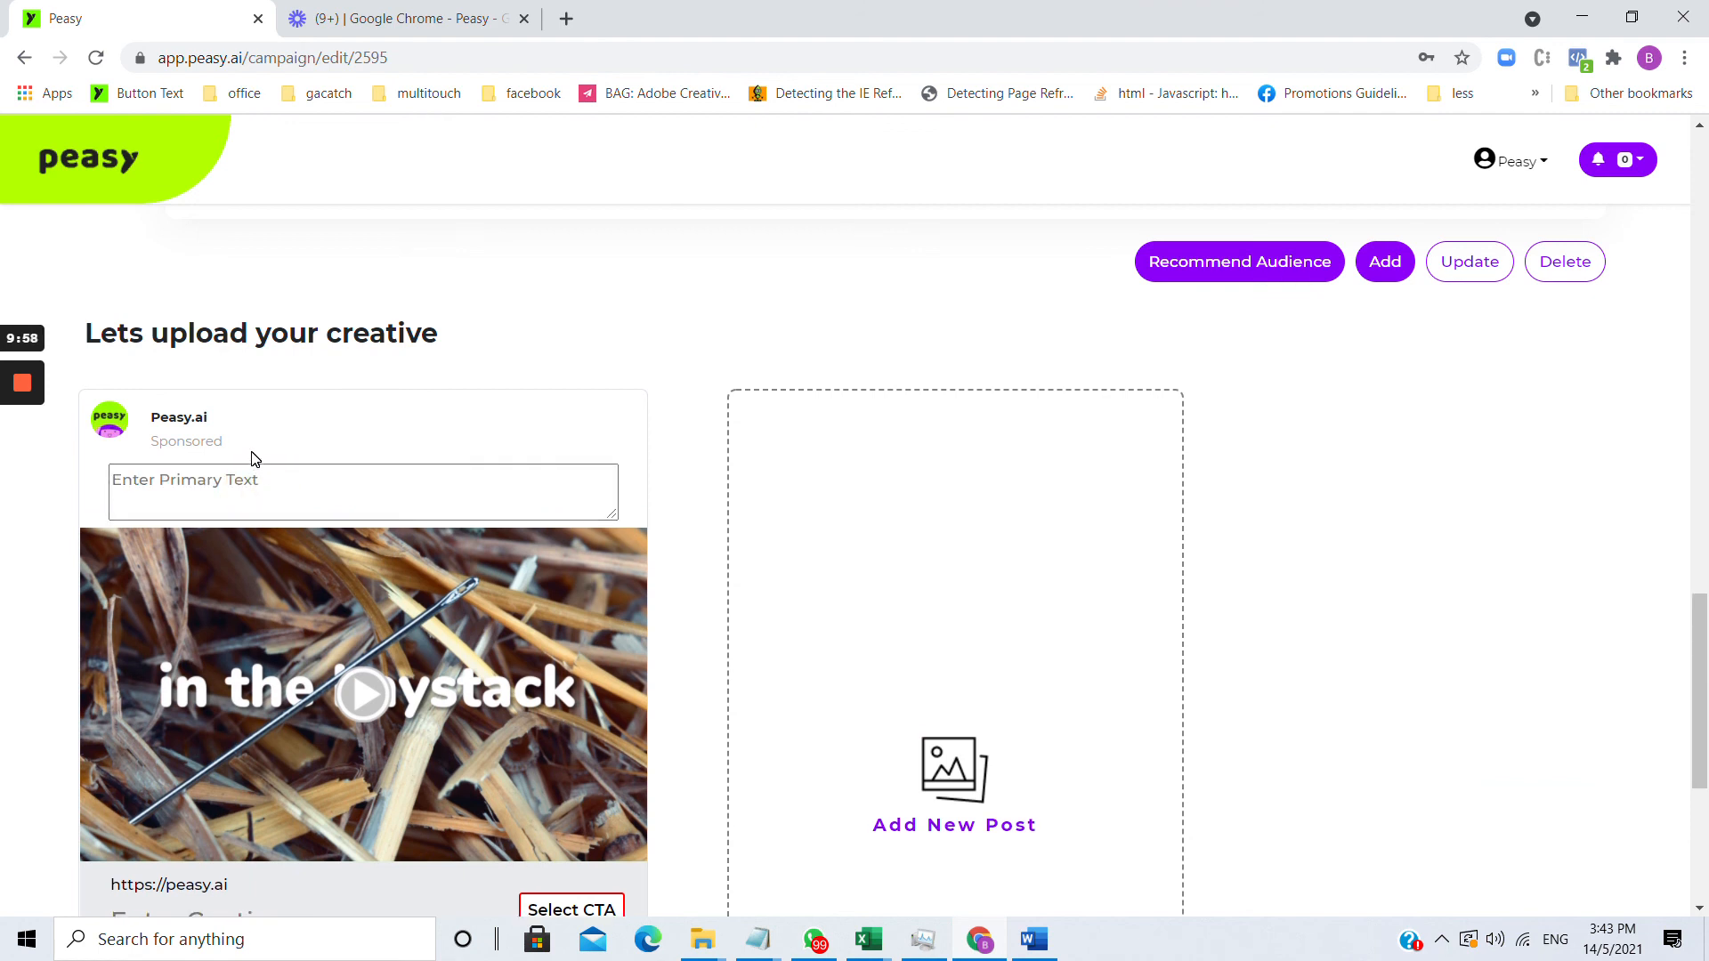
{"action": "type", "text": "primary text"}
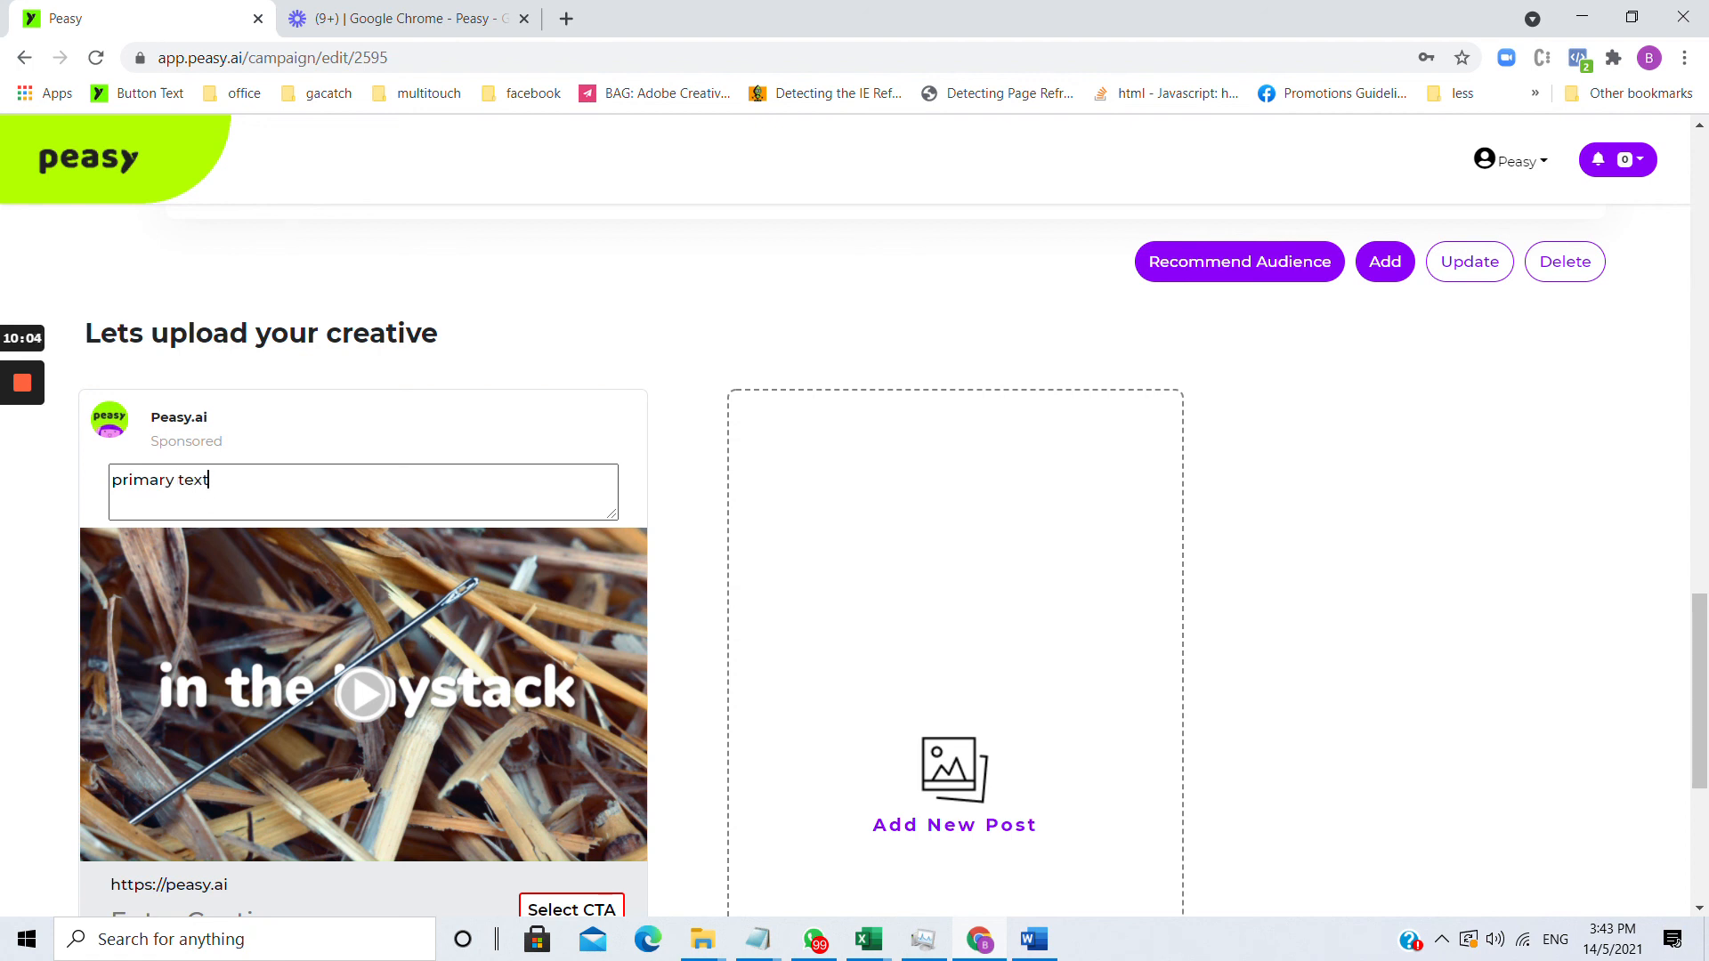
- Fill in the post's caption with "caption" and its description with "descriptiondasdsadsa"
{"action": "scroll", "coordinate": [330, 739], "scroll_direction": "down", "scroll_amount": 2}
{"action": "left_click", "coordinate": [303, 699]}
{"action": "type", "text": "caption"}
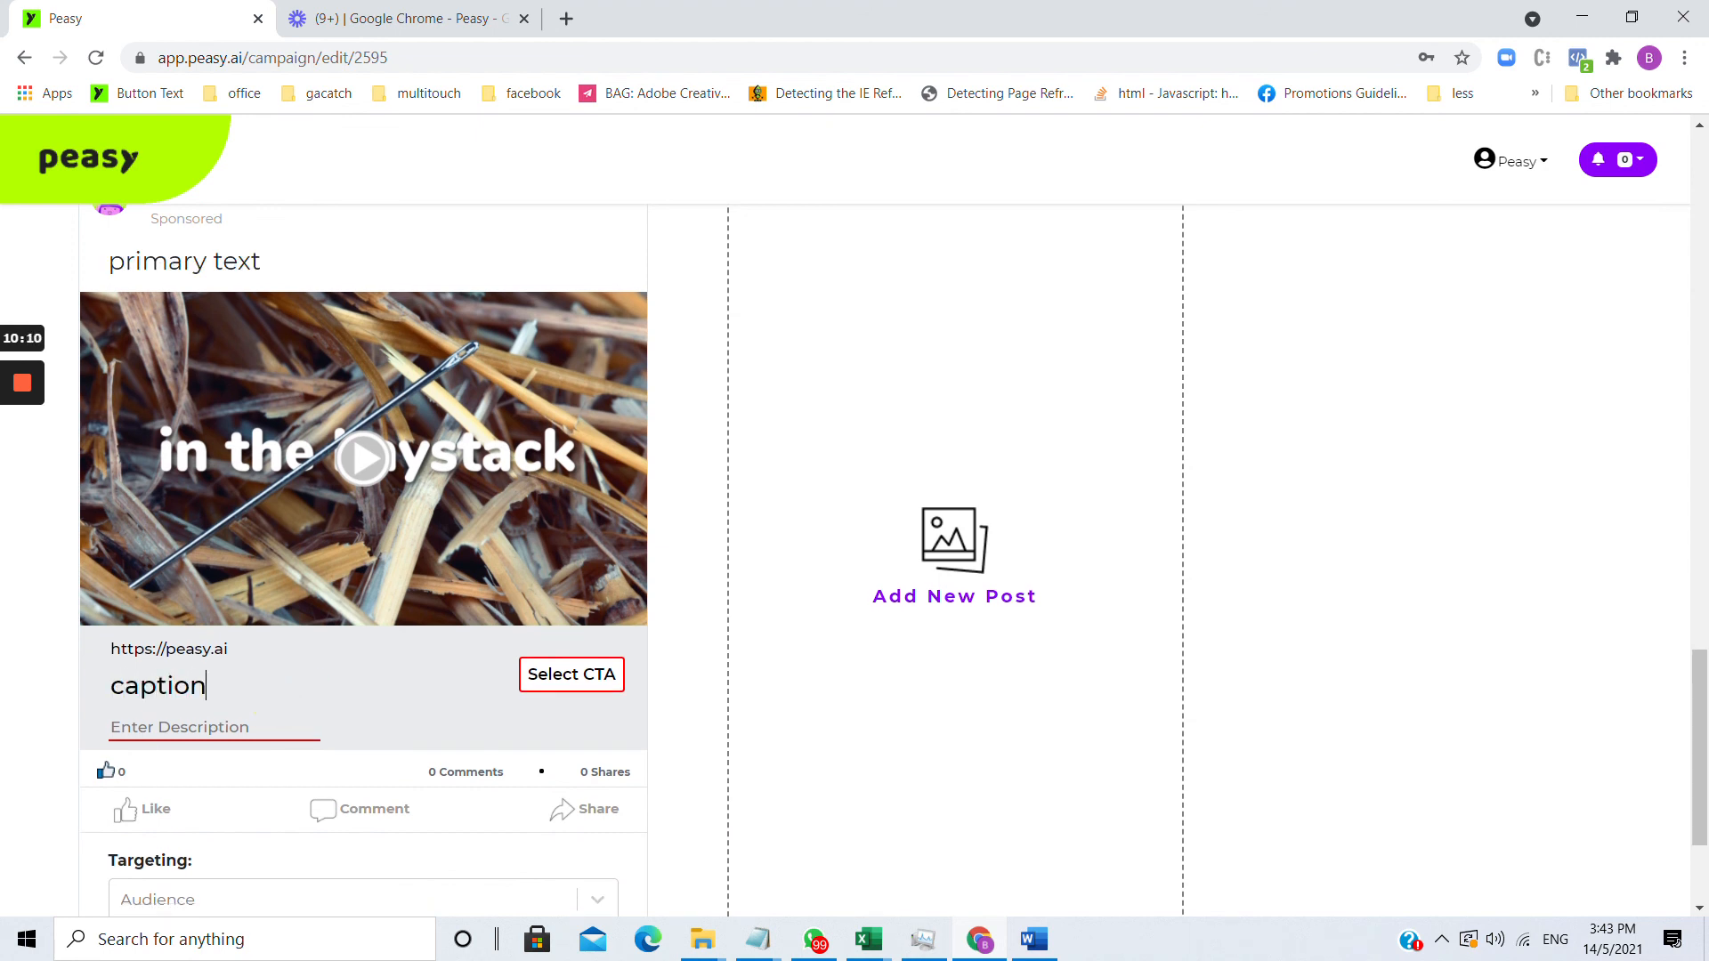
{"action": "left_click", "coordinate": [130, 712]}
{"action": "type", "text": "des"}
{"action": "type", "text": "crr"}
{"action": "type", "text": "ption"}
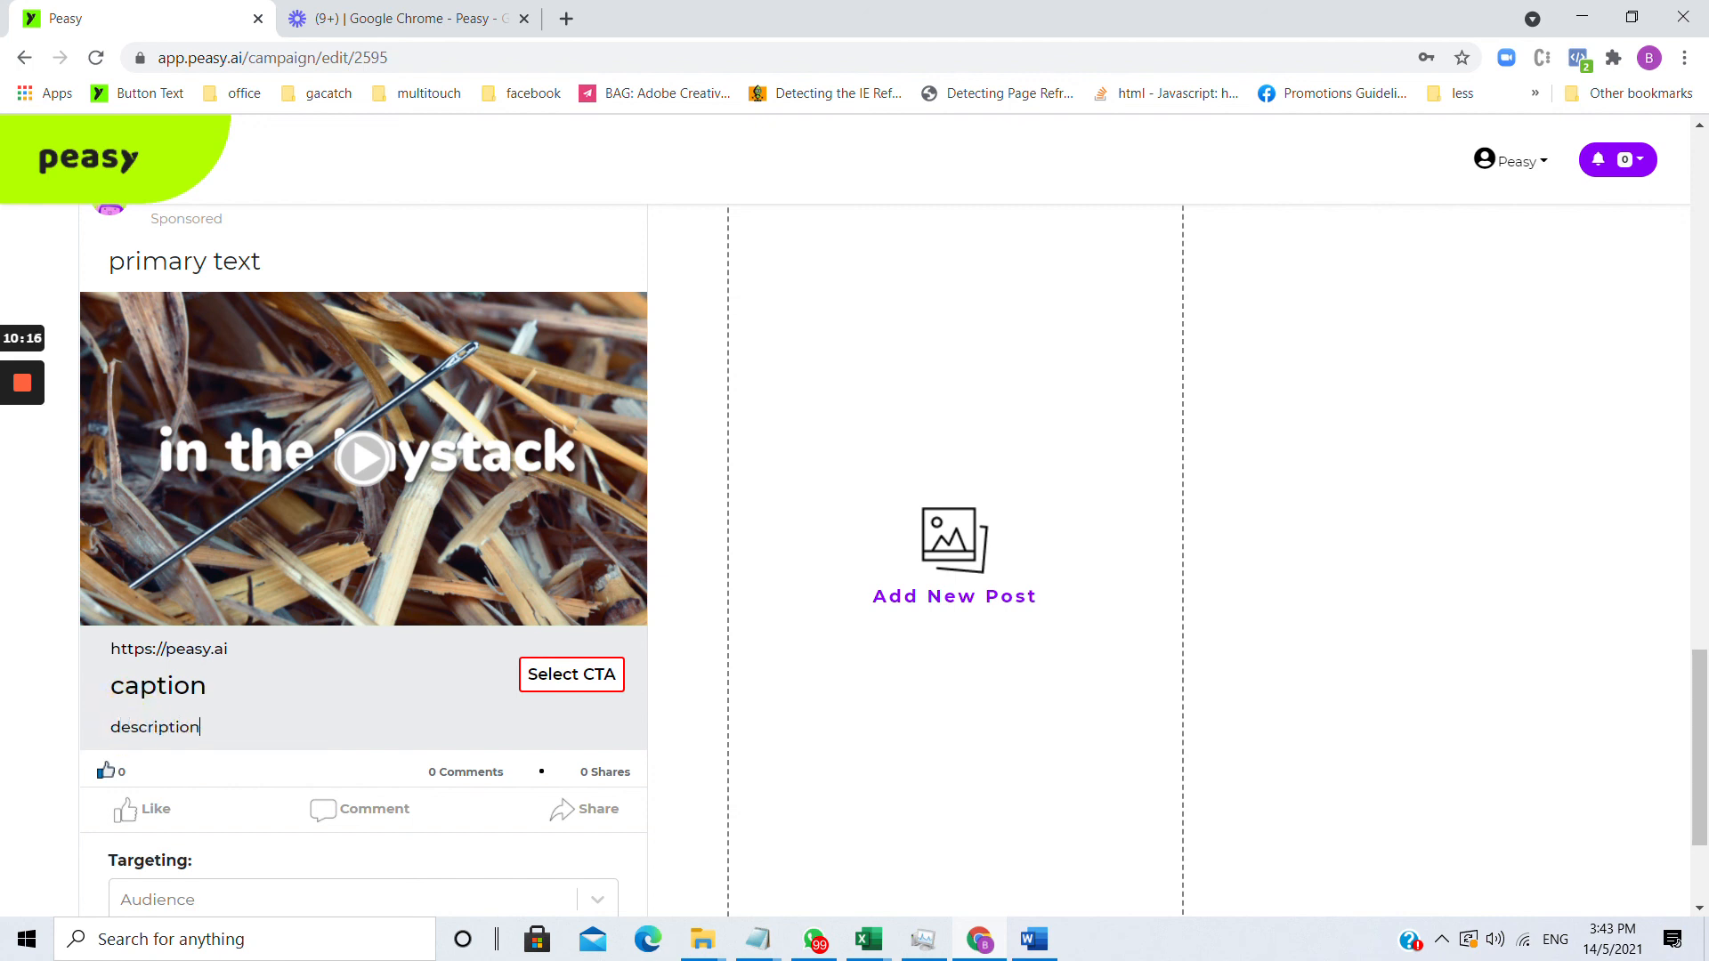
{"action": "type", "text": "dasdsadsa"}
- Set the video post's call to action to GET QUOTE
{"action": "left_click", "coordinate": [574, 676]}
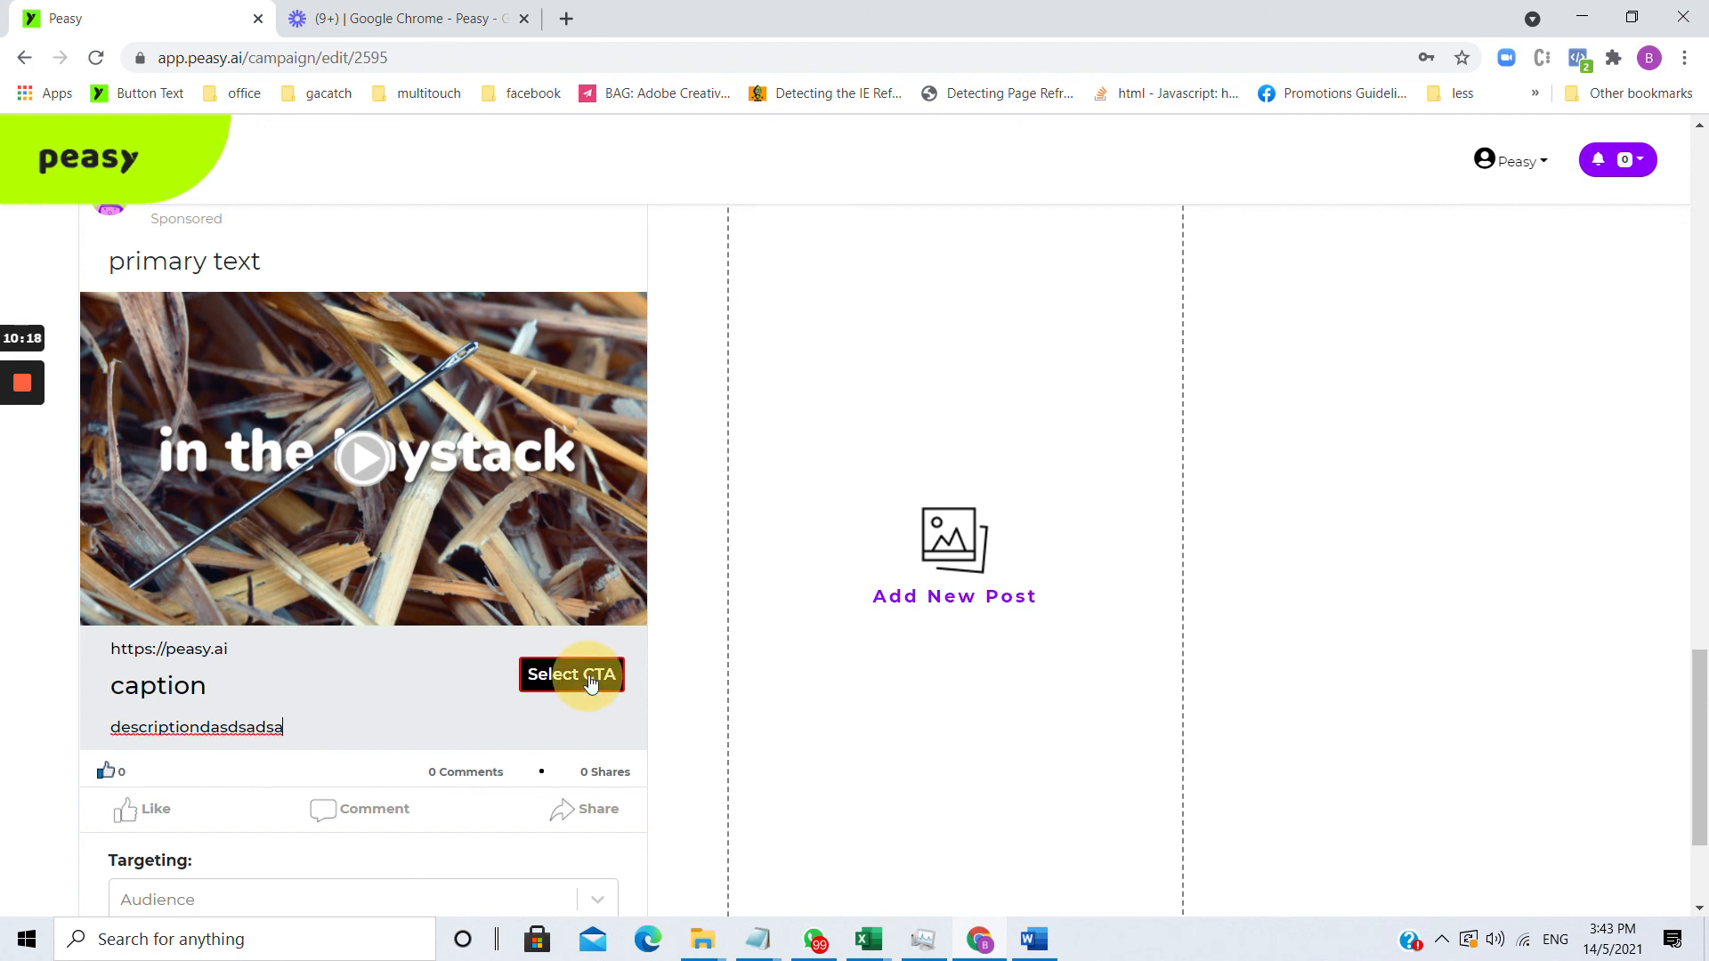
{"action": "left_click", "coordinate": [581, 728]}
{"action": "scroll", "coordinate": [684, 569], "scroll_direction": "down", "scroll_amount": 3}
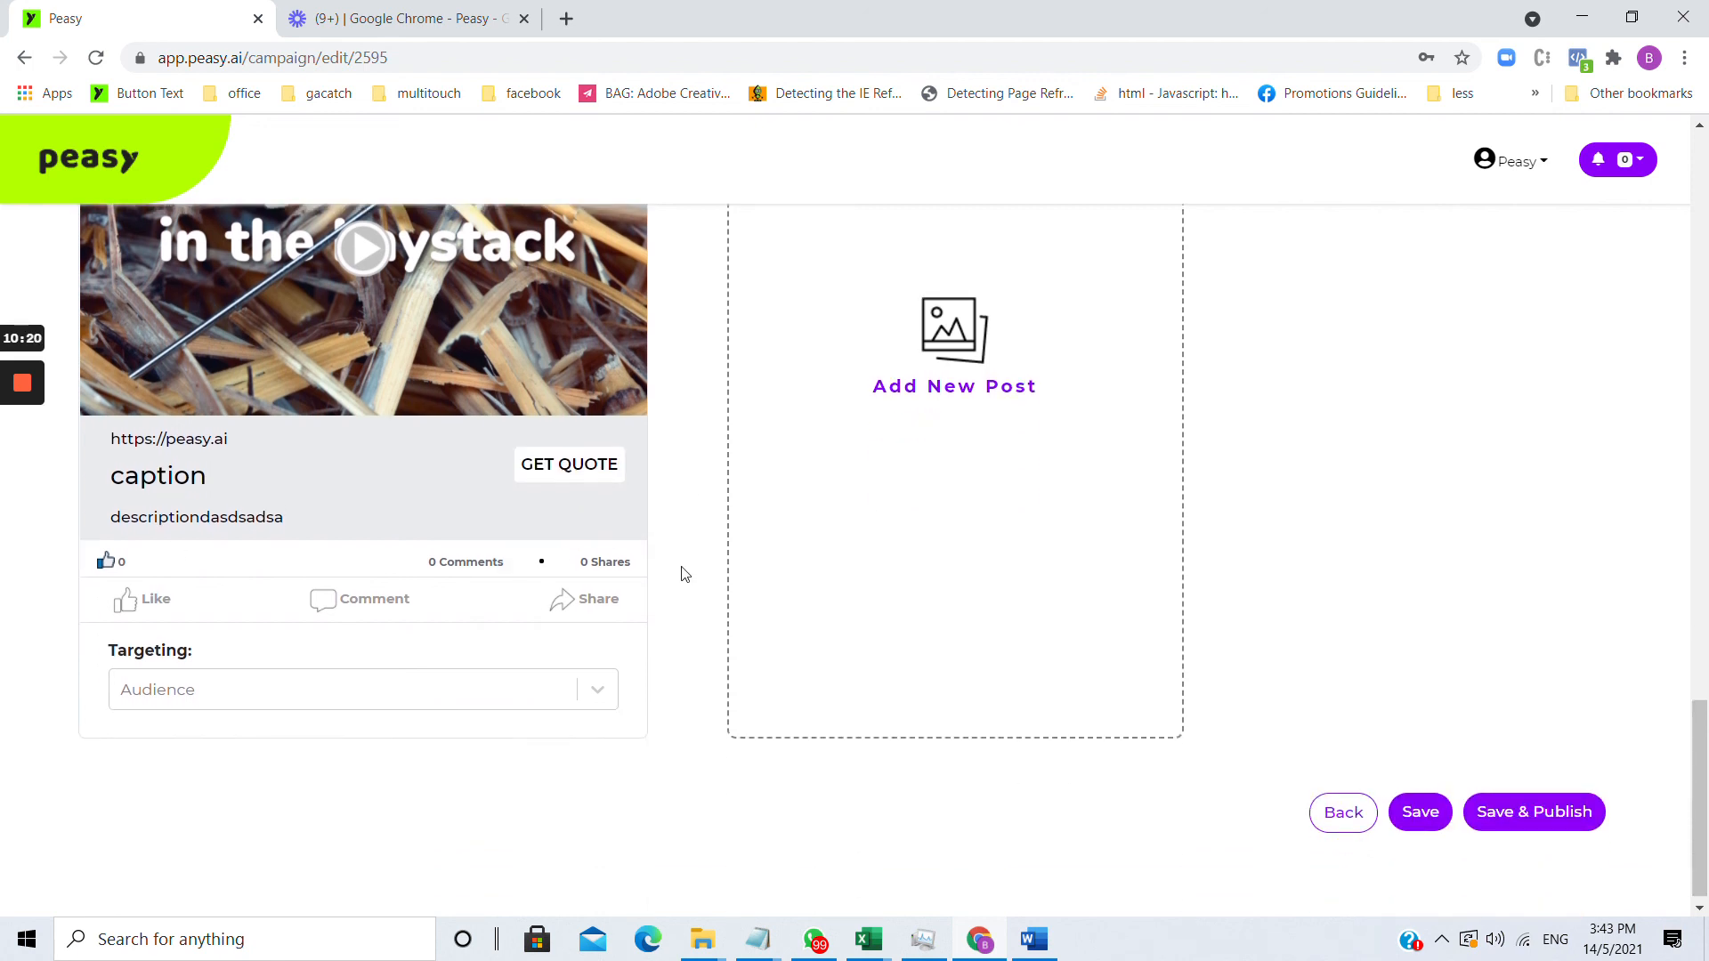
- Replace the post's primary text with "Hey, why not try out Peasy"
{"action": "scroll", "coordinate": [624, 552], "scroll_direction": "up", "scroll_amount": 4}
{"action": "left_click", "coordinate": [271, 378]}
{"action": "triple_click", "coordinate": [214, 367]}
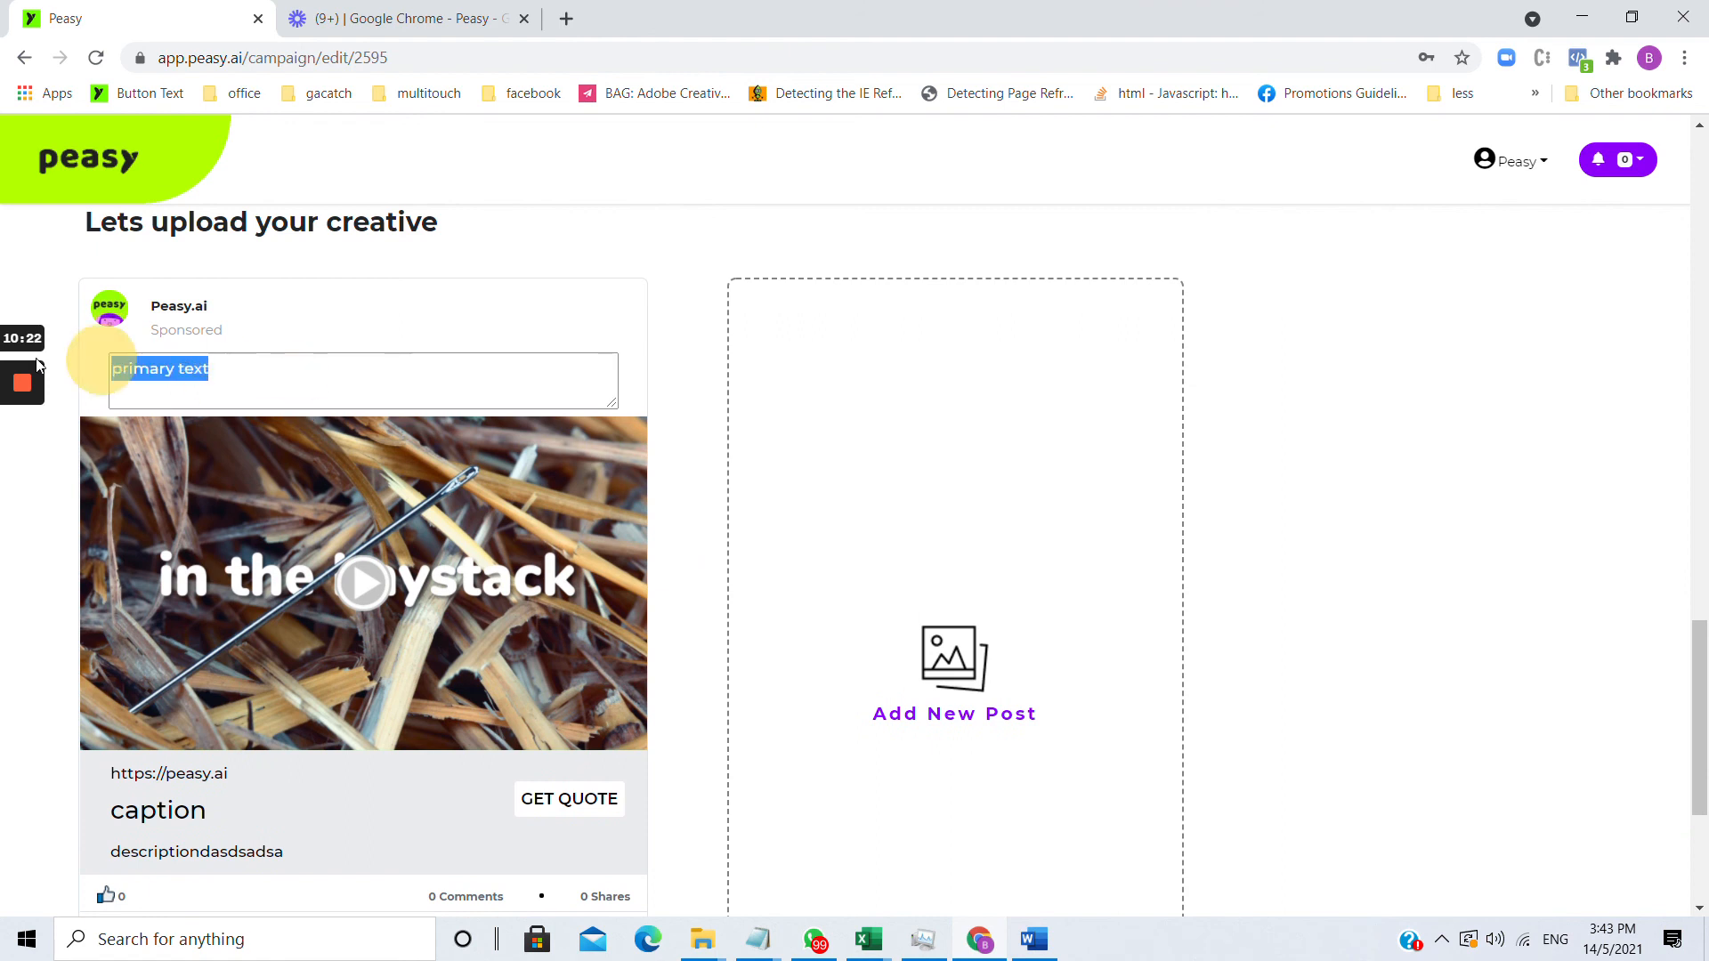
{"action": "type", "text": "Hey, wh"}
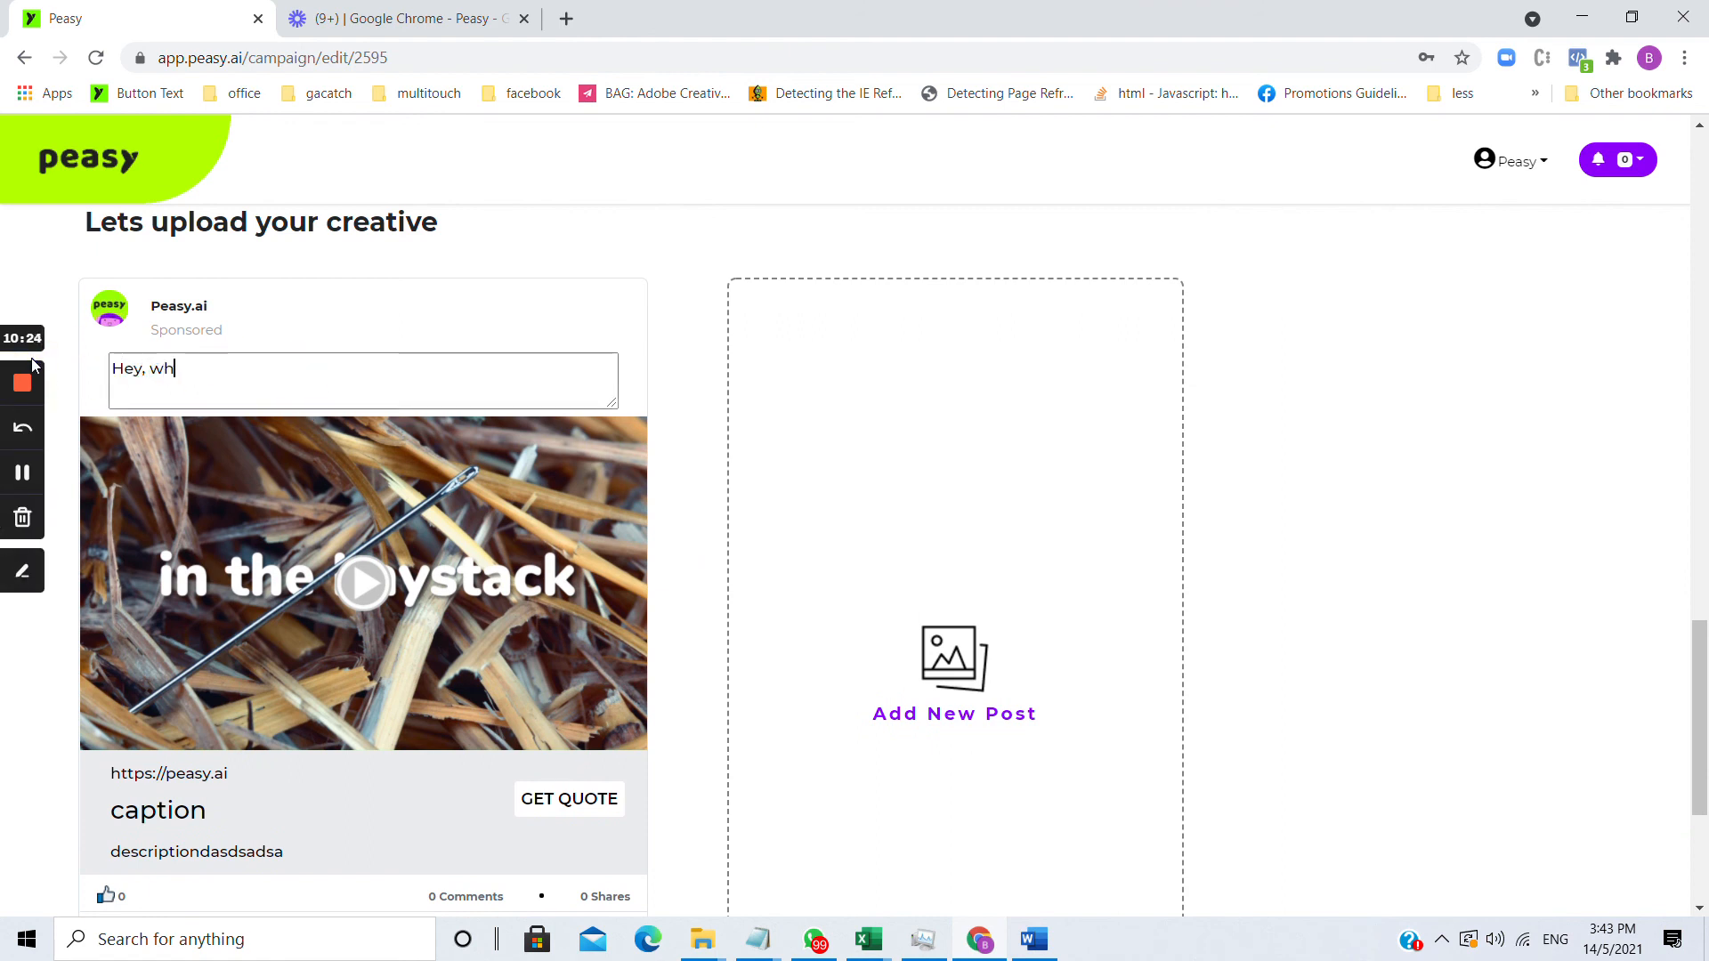
{"action": "type", "text": "y not try out Peasy"}
- Replace the post's caption with "Peasy is free forever"
{"action": "left_click", "coordinate": [176, 817]}
{"action": "left_click_drag", "start_coordinate": [212, 795], "coordinate": [9, 800]}
{"action": "type", "text": "Pe"}
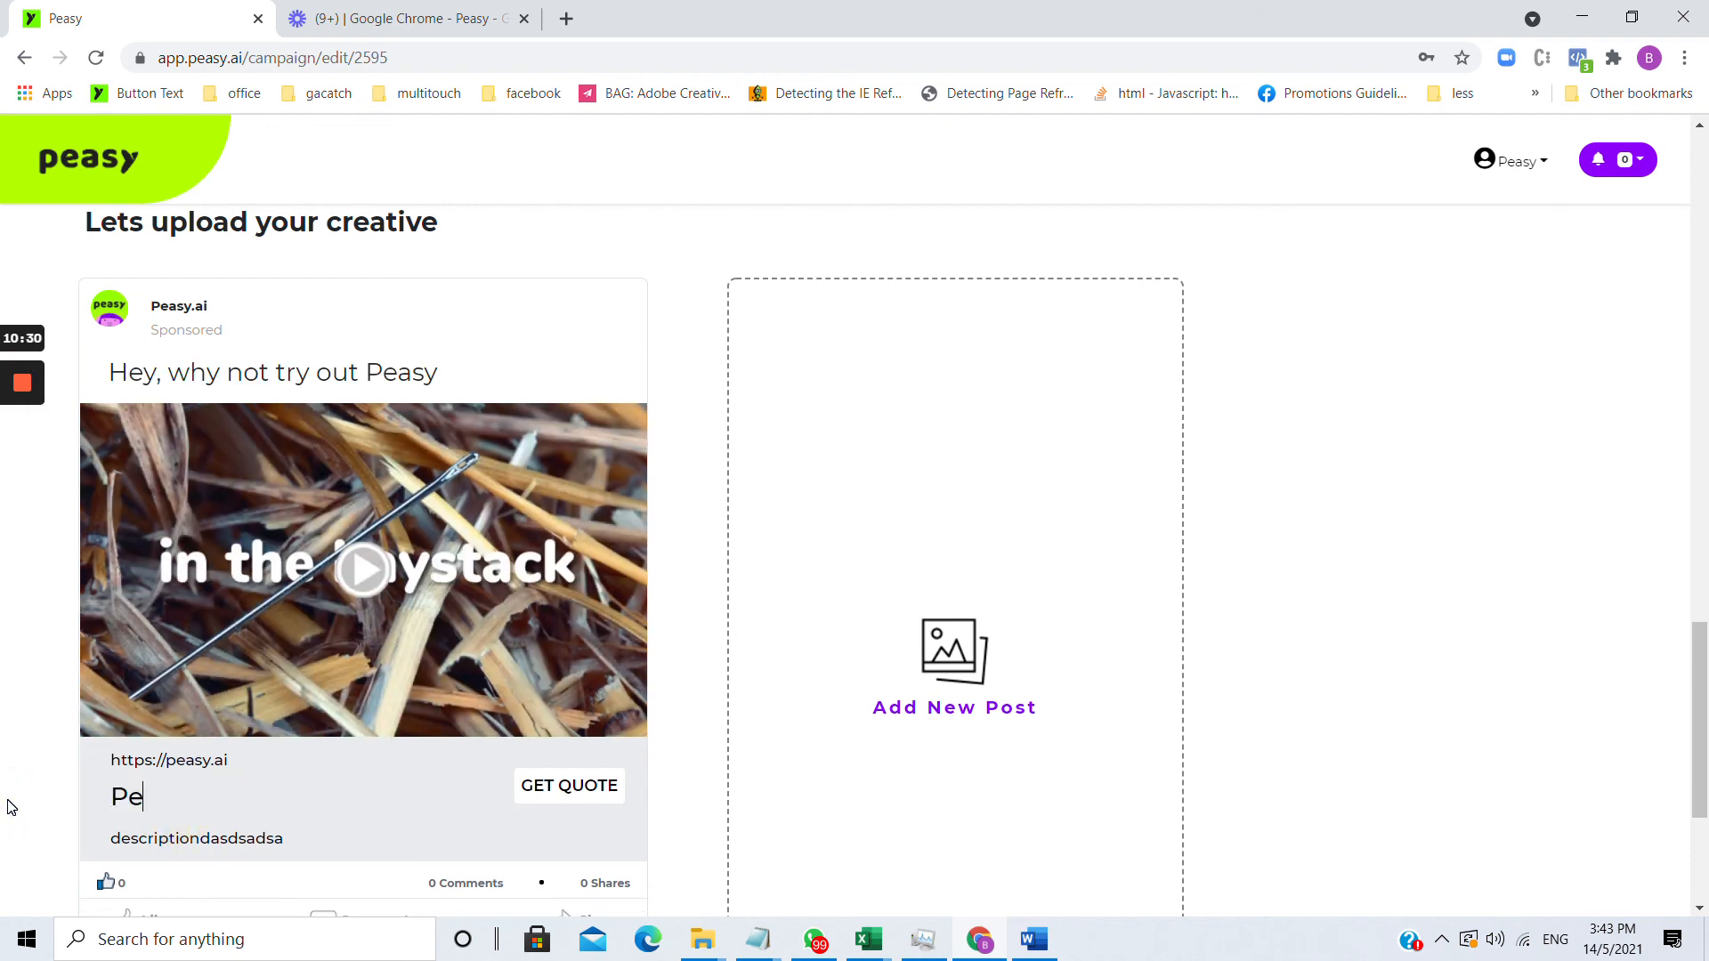
{"action": "type", "text": "asy is free forevger"}
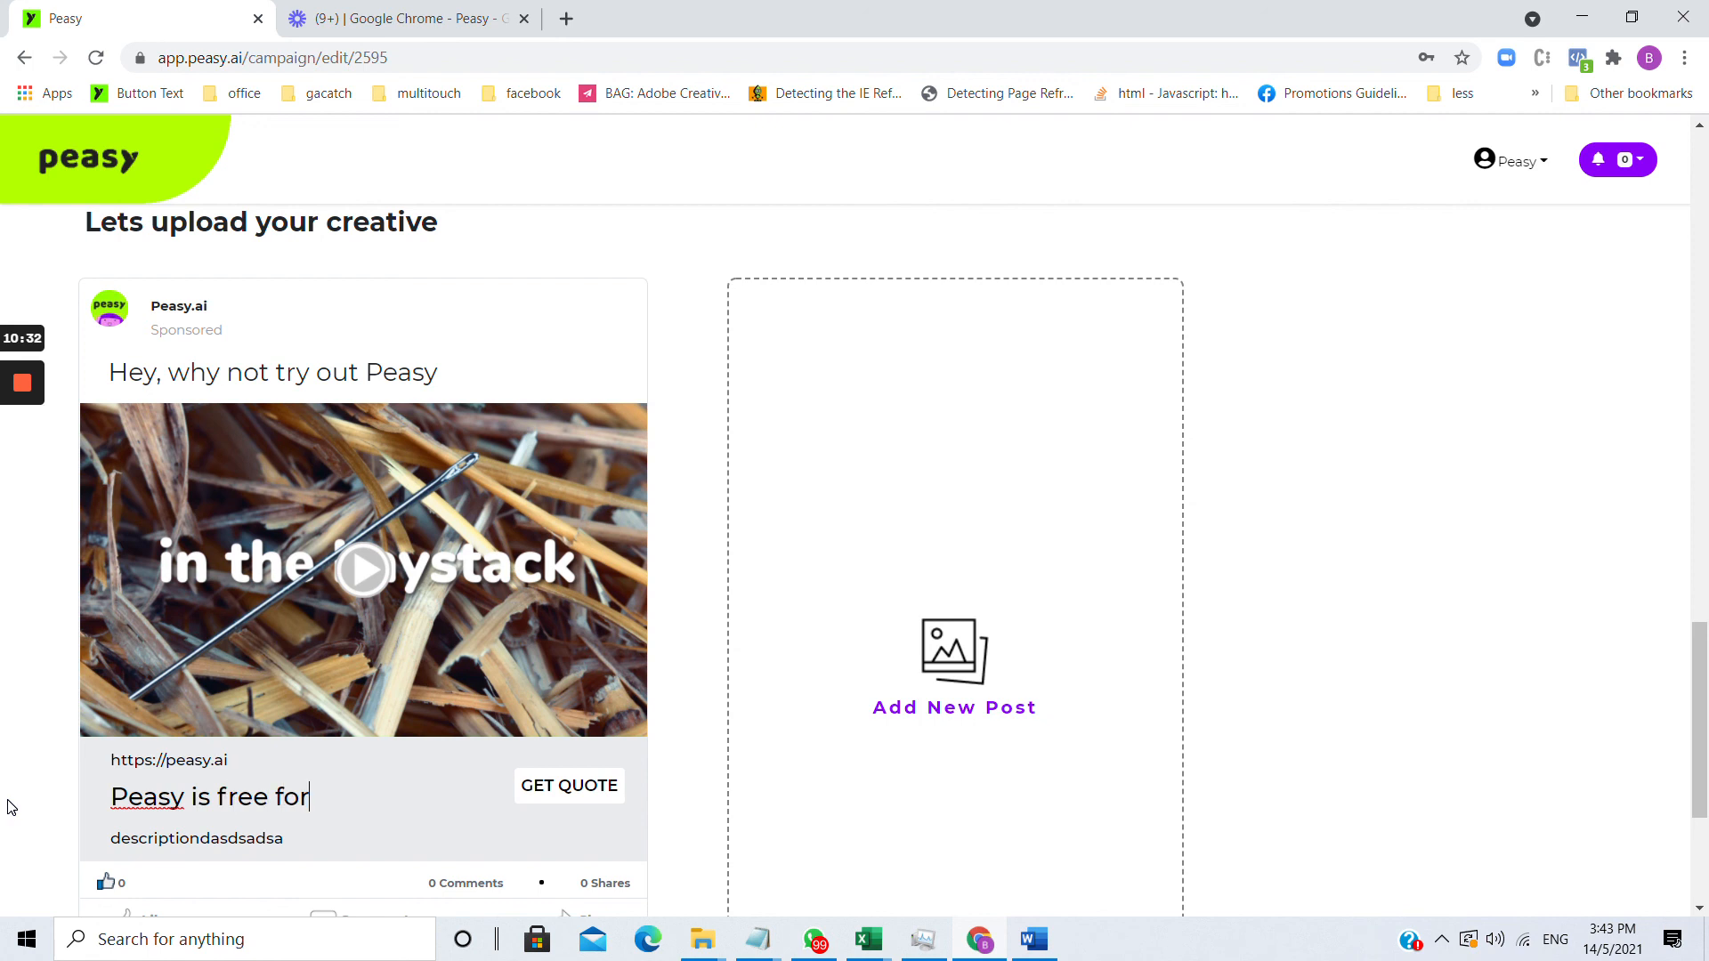
{"action": "key", "text": "BackSpace"}
{"action": "key", "text": "BackSpace"}
{"action": "key", "text": "BackSpace"}
{"action": "type", "text": "er"}
- Replace the post's description with "click to register"
{"action": "left_click", "coordinate": [144, 833]}
{"action": "key", "text": "ctrl+a"}
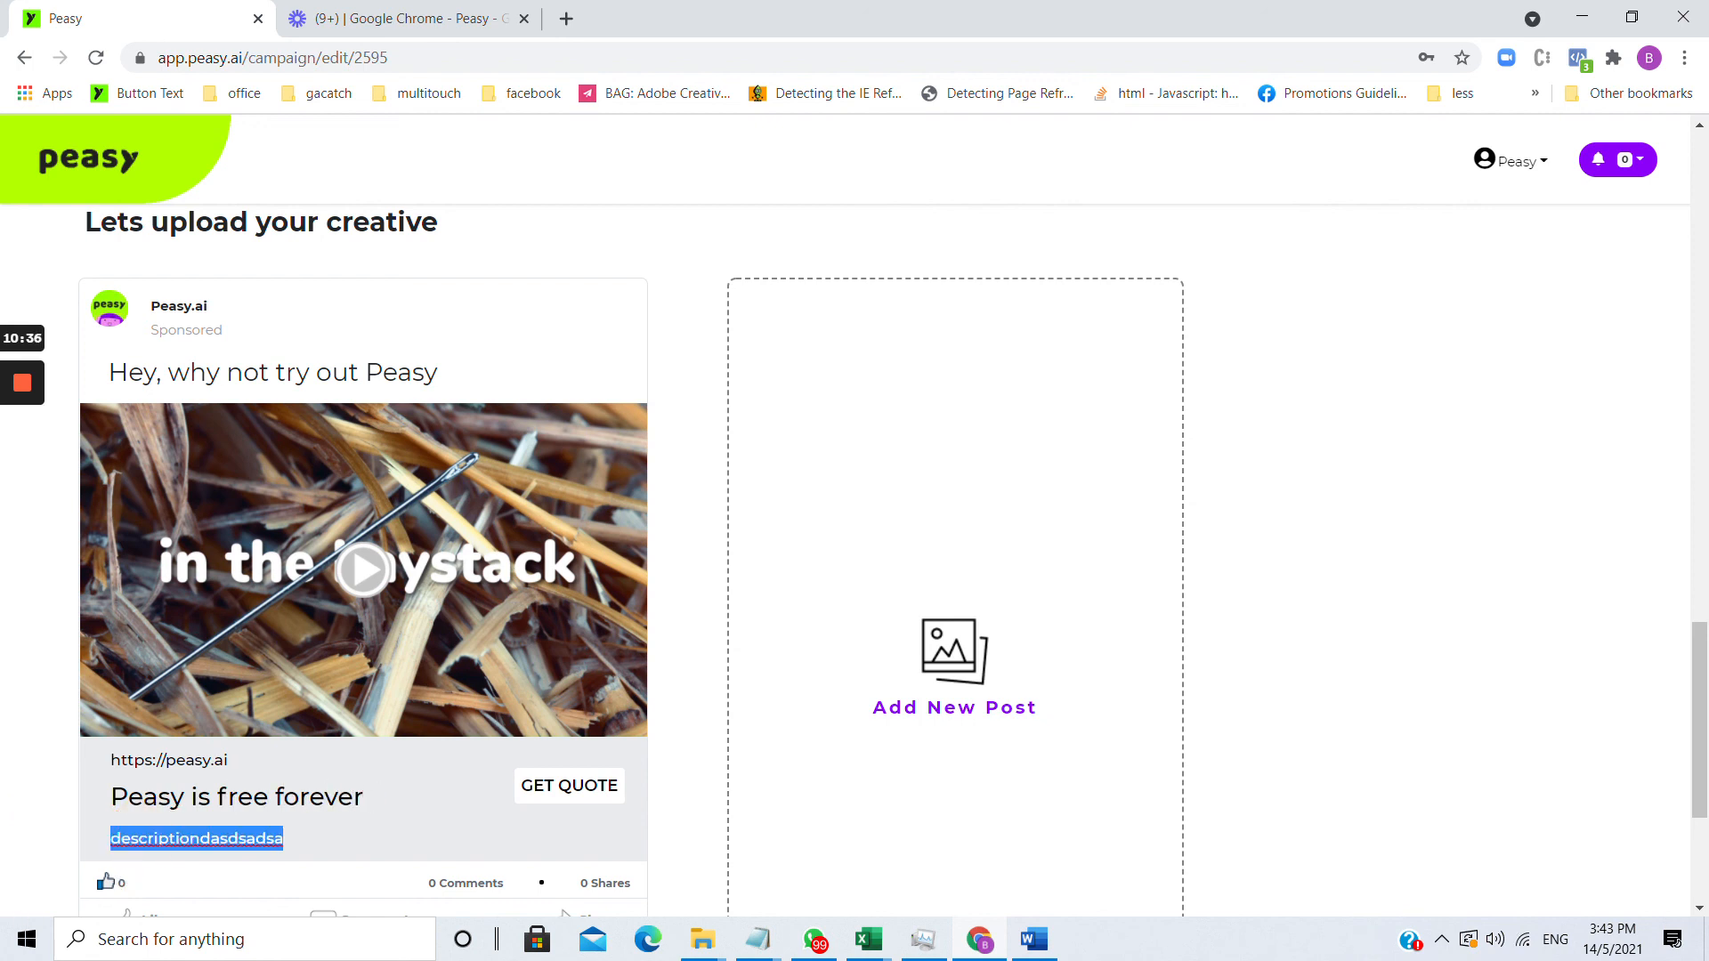
{"action": "type", "text": "click to register"}
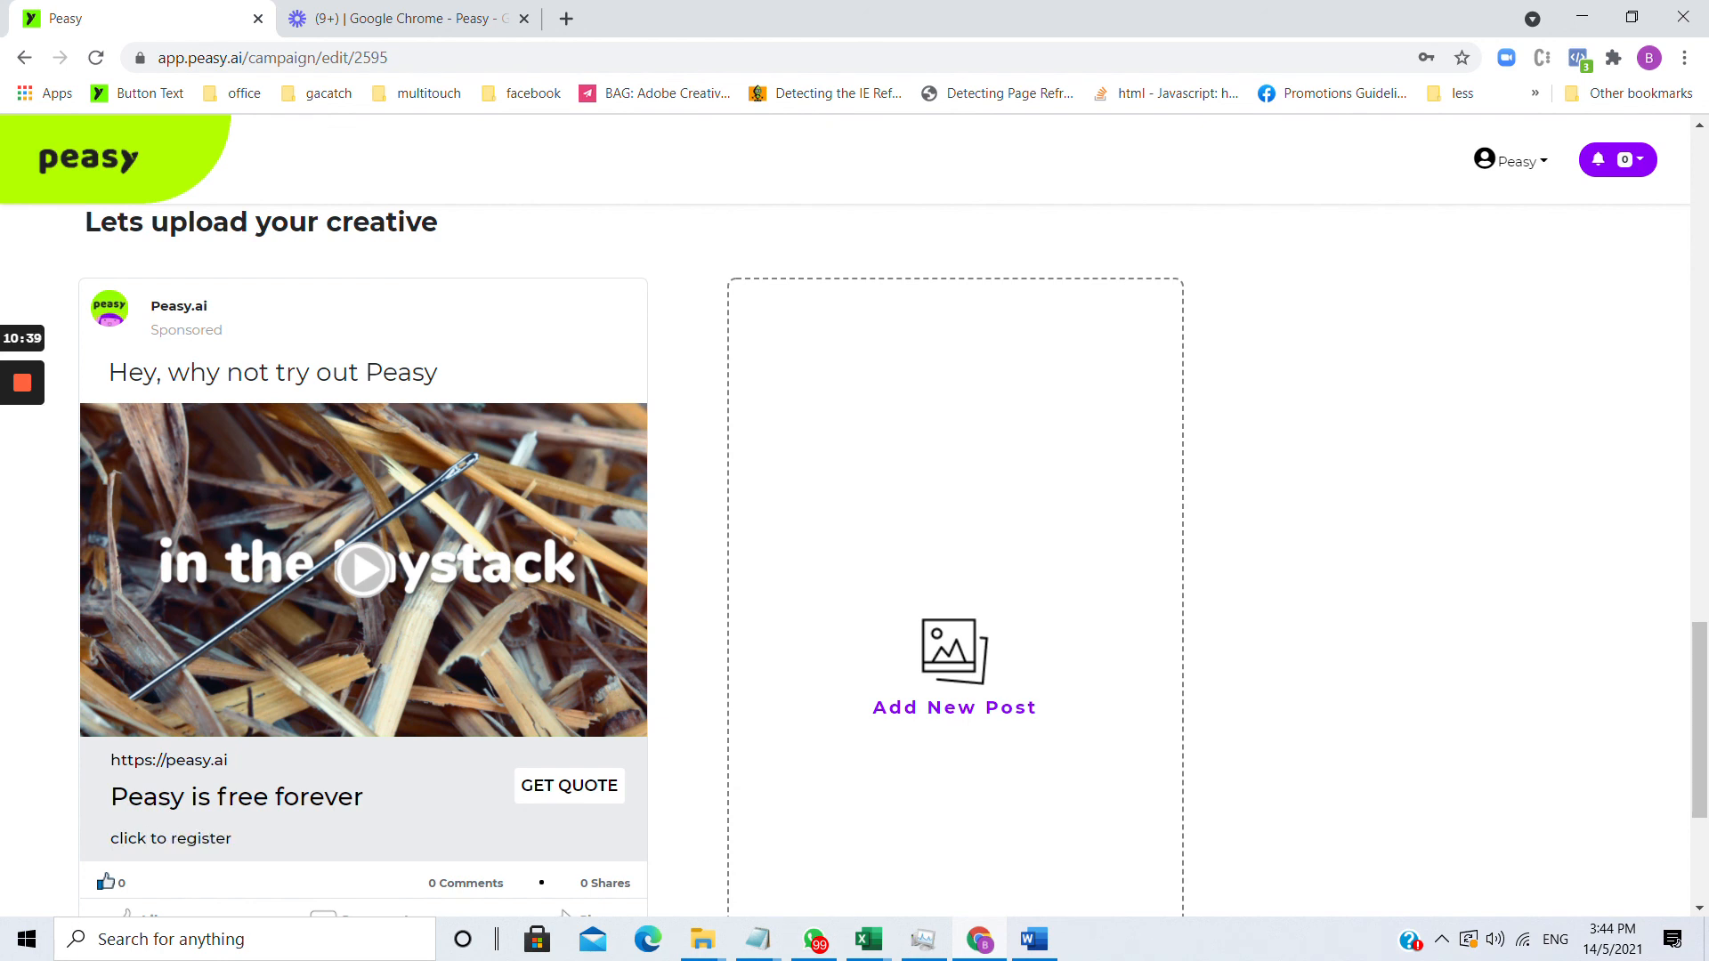
- Target the post at all five [peasy] audiences offered in its Targeting setting
{"action": "scroll", "coordinate": [352, 674], "scroll_direction": "down", "scroll_amount": 4}
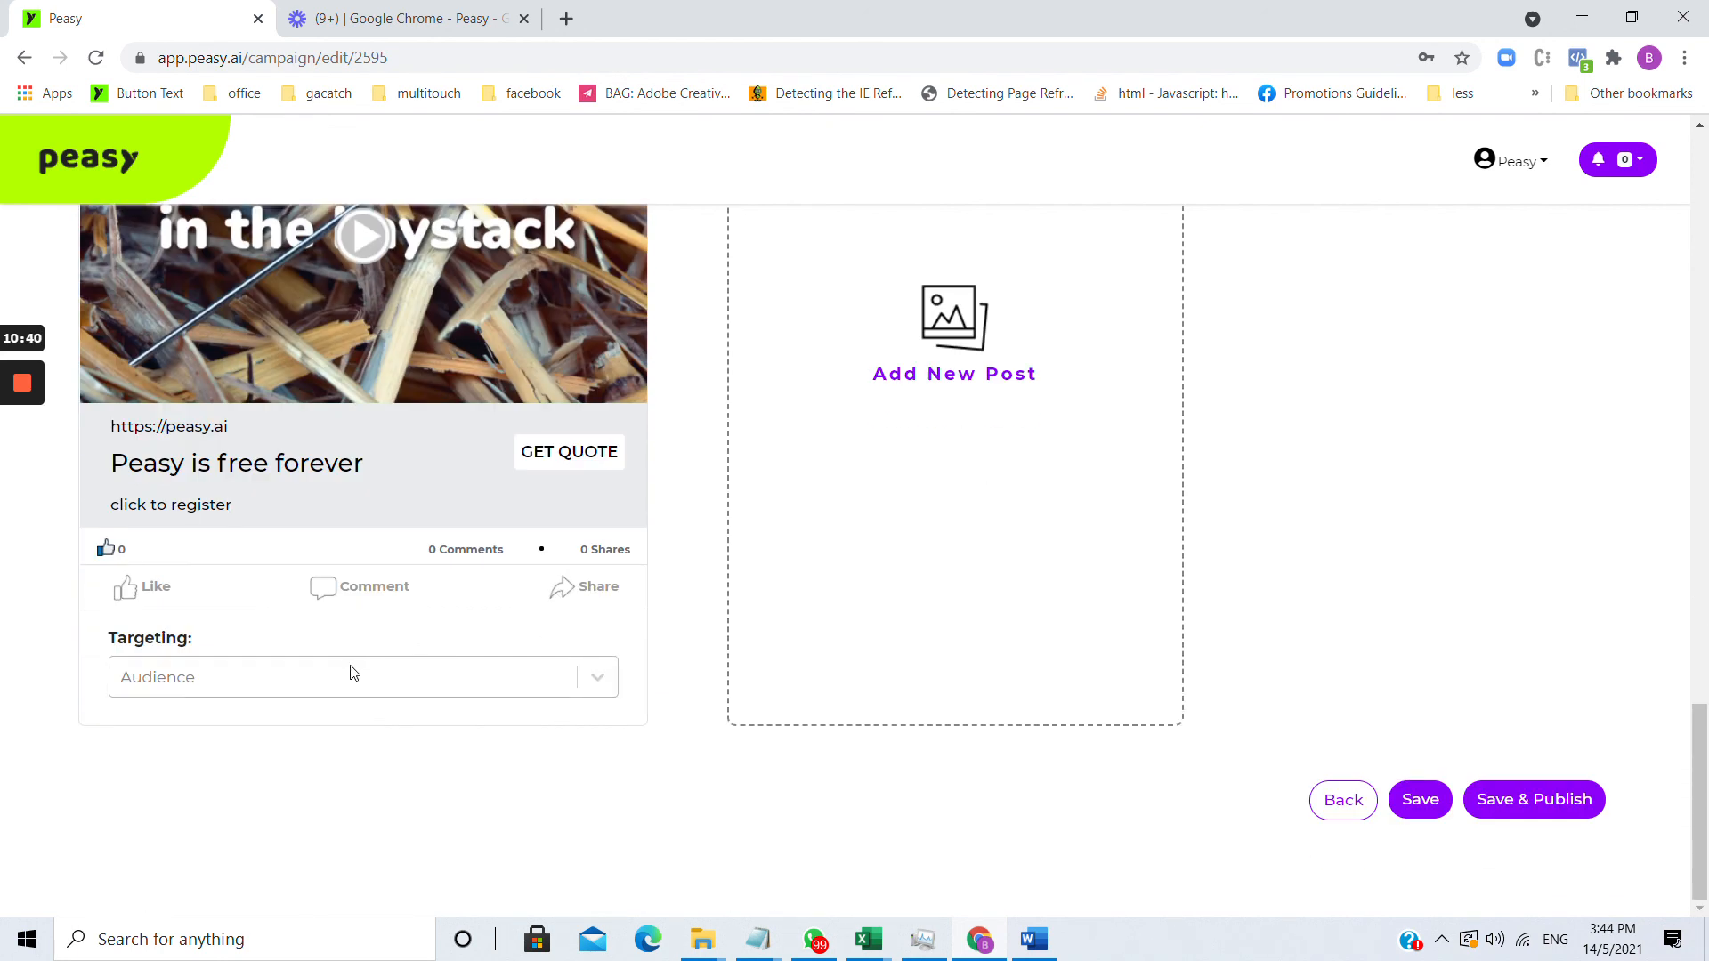
{"action": "left_click", "coordinate": [441, 668]}
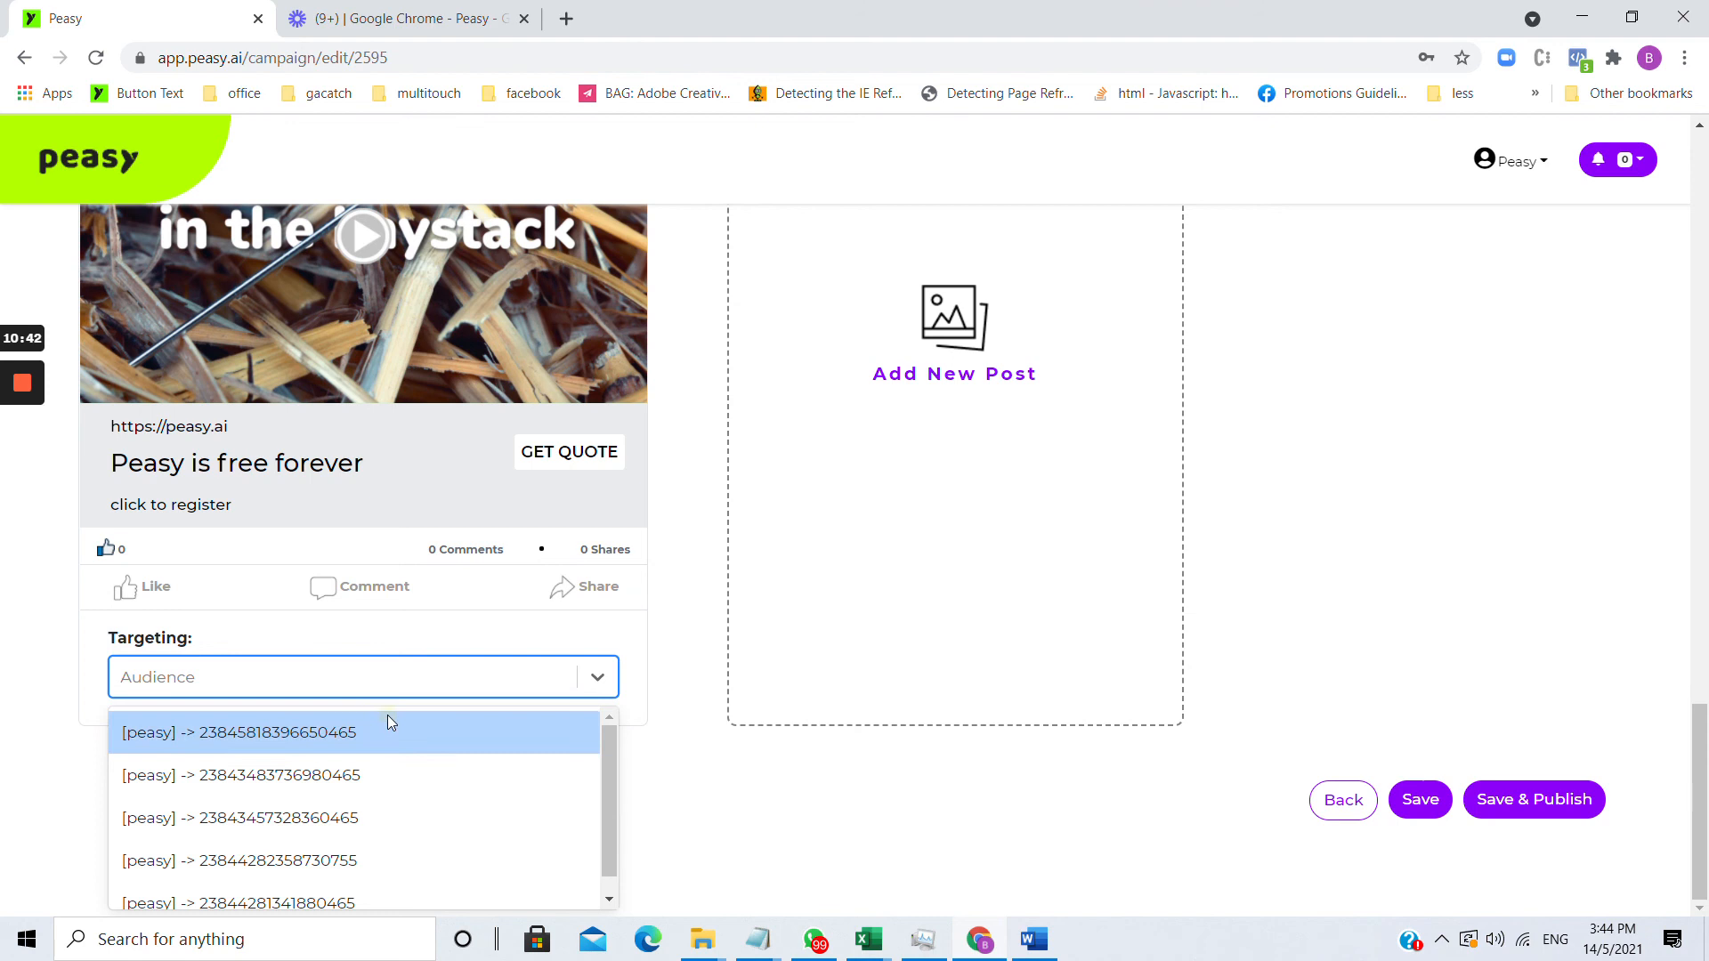
{"action": "left_click", "coordinate": [389, 710]}
{"action": "left_click", "coordinate": [424, 666]}
{"action": "left_click", "coordinate": [417, 734]}
{"action": "left_click", "coordinate": [431, 687]}
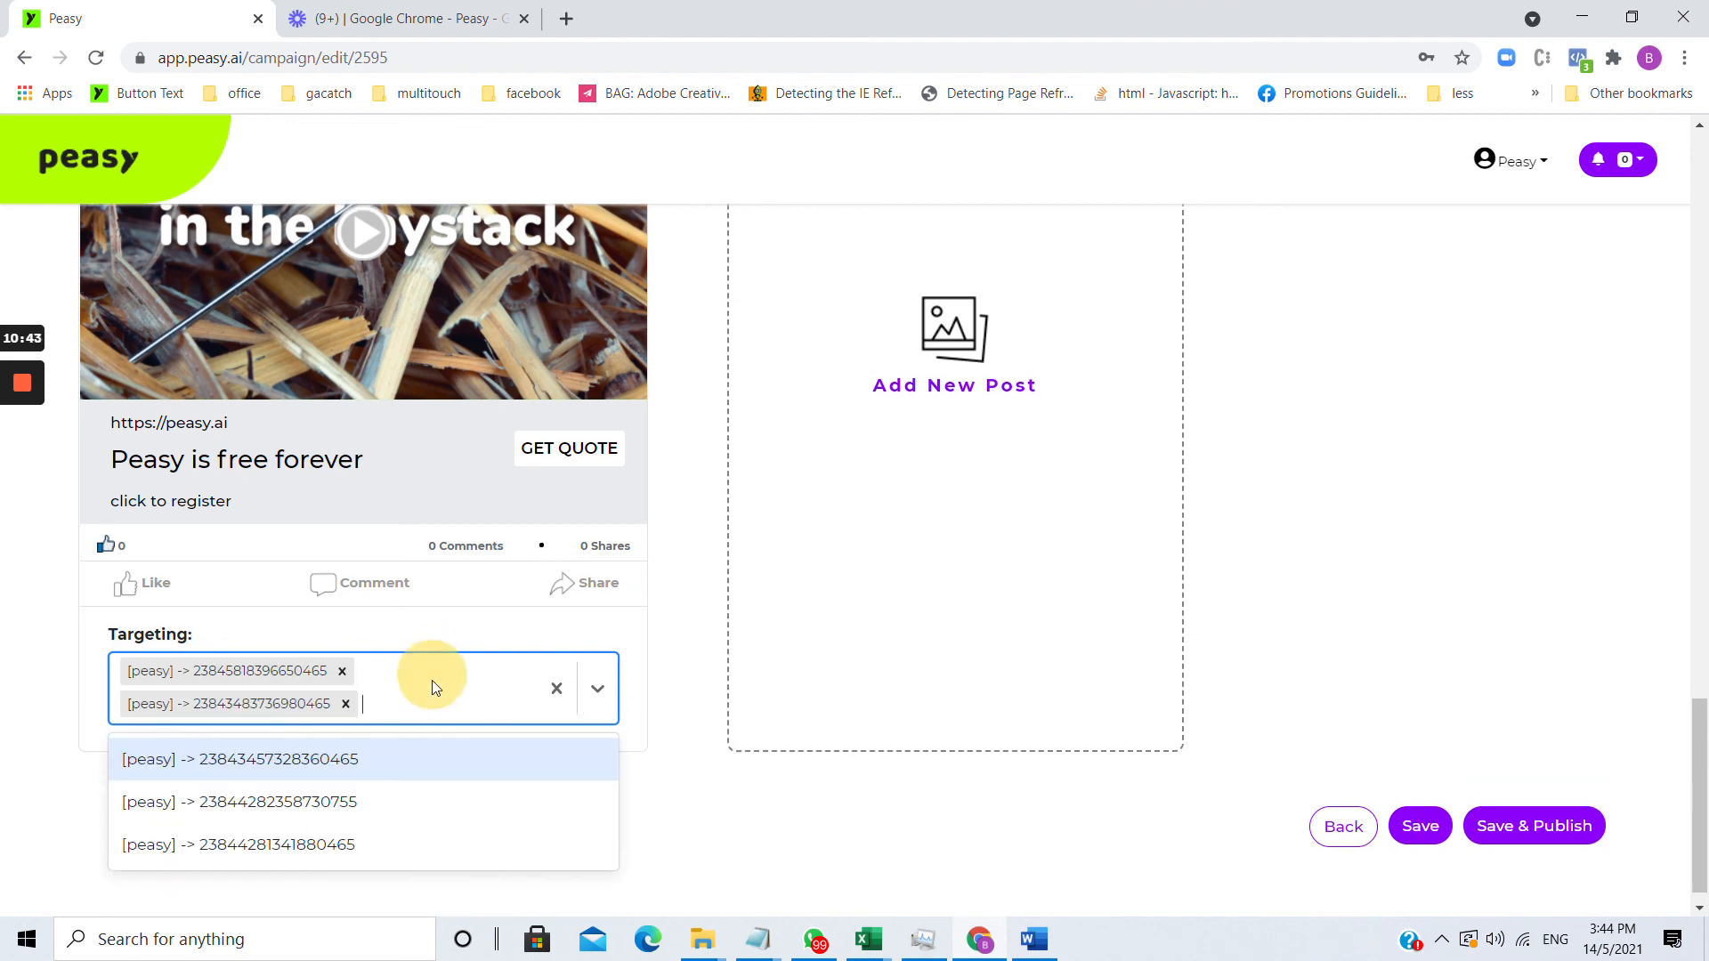
{"action": "left_click", "coordinate": [419, 753]}
{"action": "left_click", "coordinate": [431, 740]}
{"action": "left_click", "coordinate": [415, 791]}
{"action": "left_click", "coordinate": [437, 770]}
{"action": "left_click", "coordinate": [427, 816]}
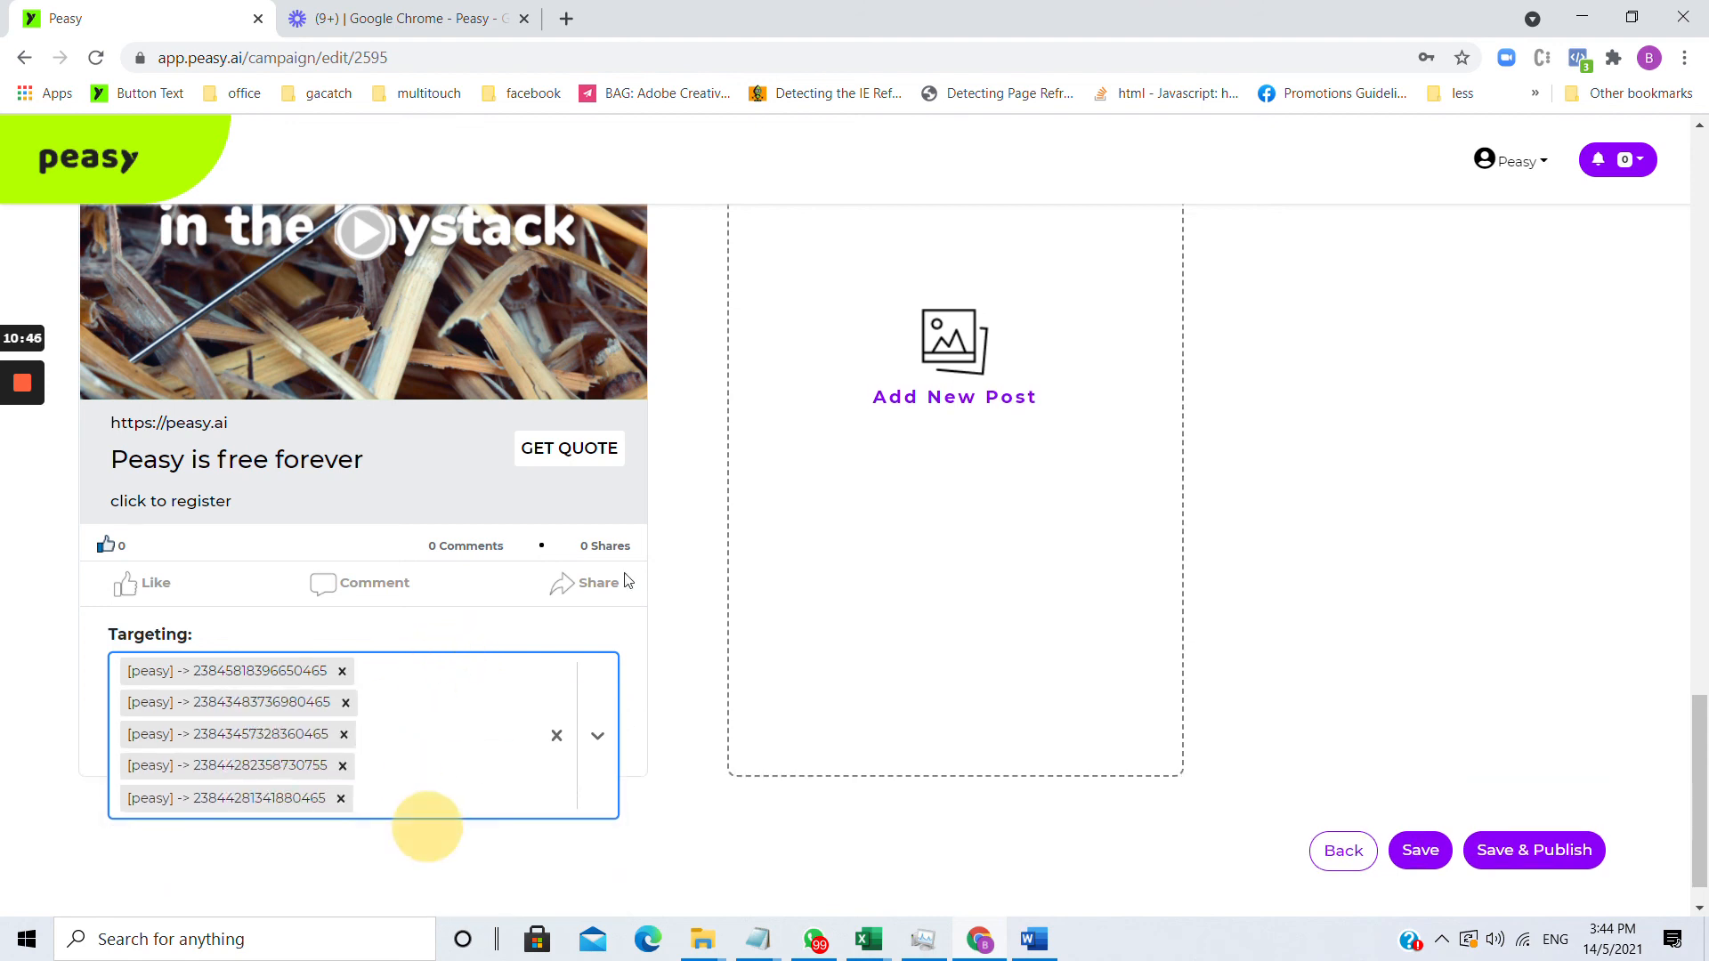
- Look over the finished campaign once more and save it without publishing
{"action": "scroll", "coordinate": [659, 567], "scroll_direction": "up", "scroll_amount": 7}
{"action": "scroll", "coordinate": [686, 576], "scroll_direction": "down", "scroll_amount": 8}
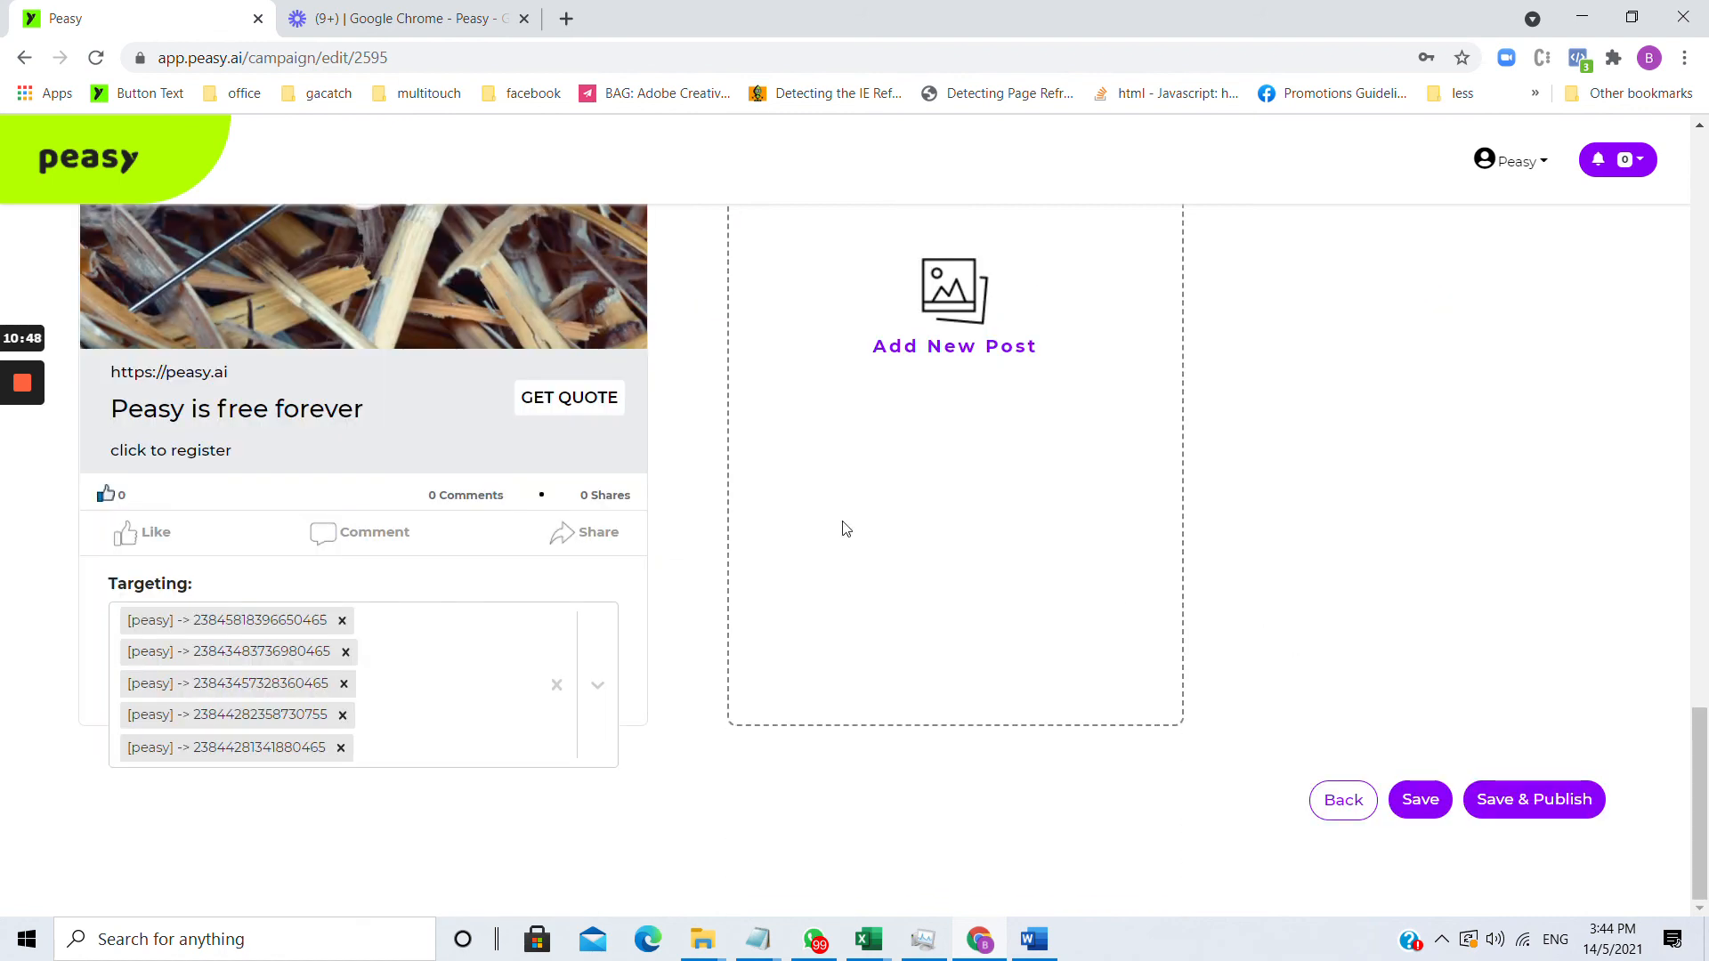
{"action": "scroll", "coordinate": [801, 498], "scroll_direction": "up", "scroll_amount": 6}
{"action": "scroll", "coordinate": [630, 392], "scroll_direction": "up", "scroll_amount": 6}
{"action": "scroll", "coordinate": [725, 427], "scroll_direction": "down", "scroll_amount": 12}
{"action": "left_click", "coordinate": [1418, 814]}
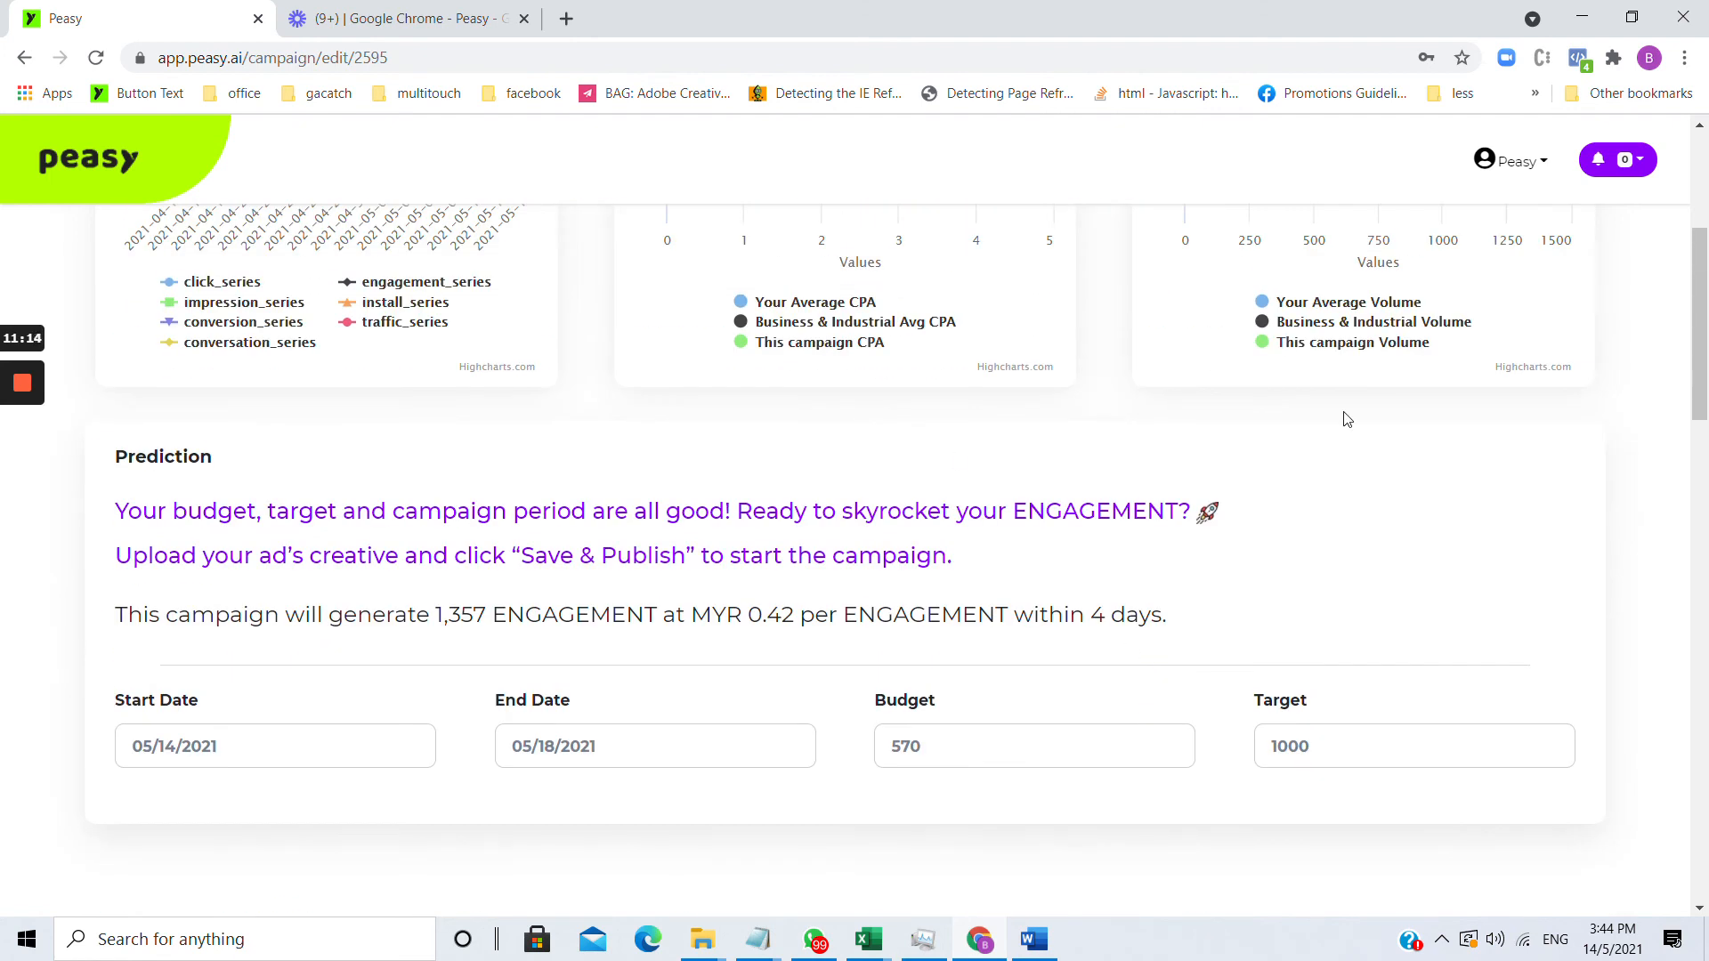
{"action": "scroll", "coordinate": [1007, 652], "scroll_direction": "down", "scroll_amount": 15}
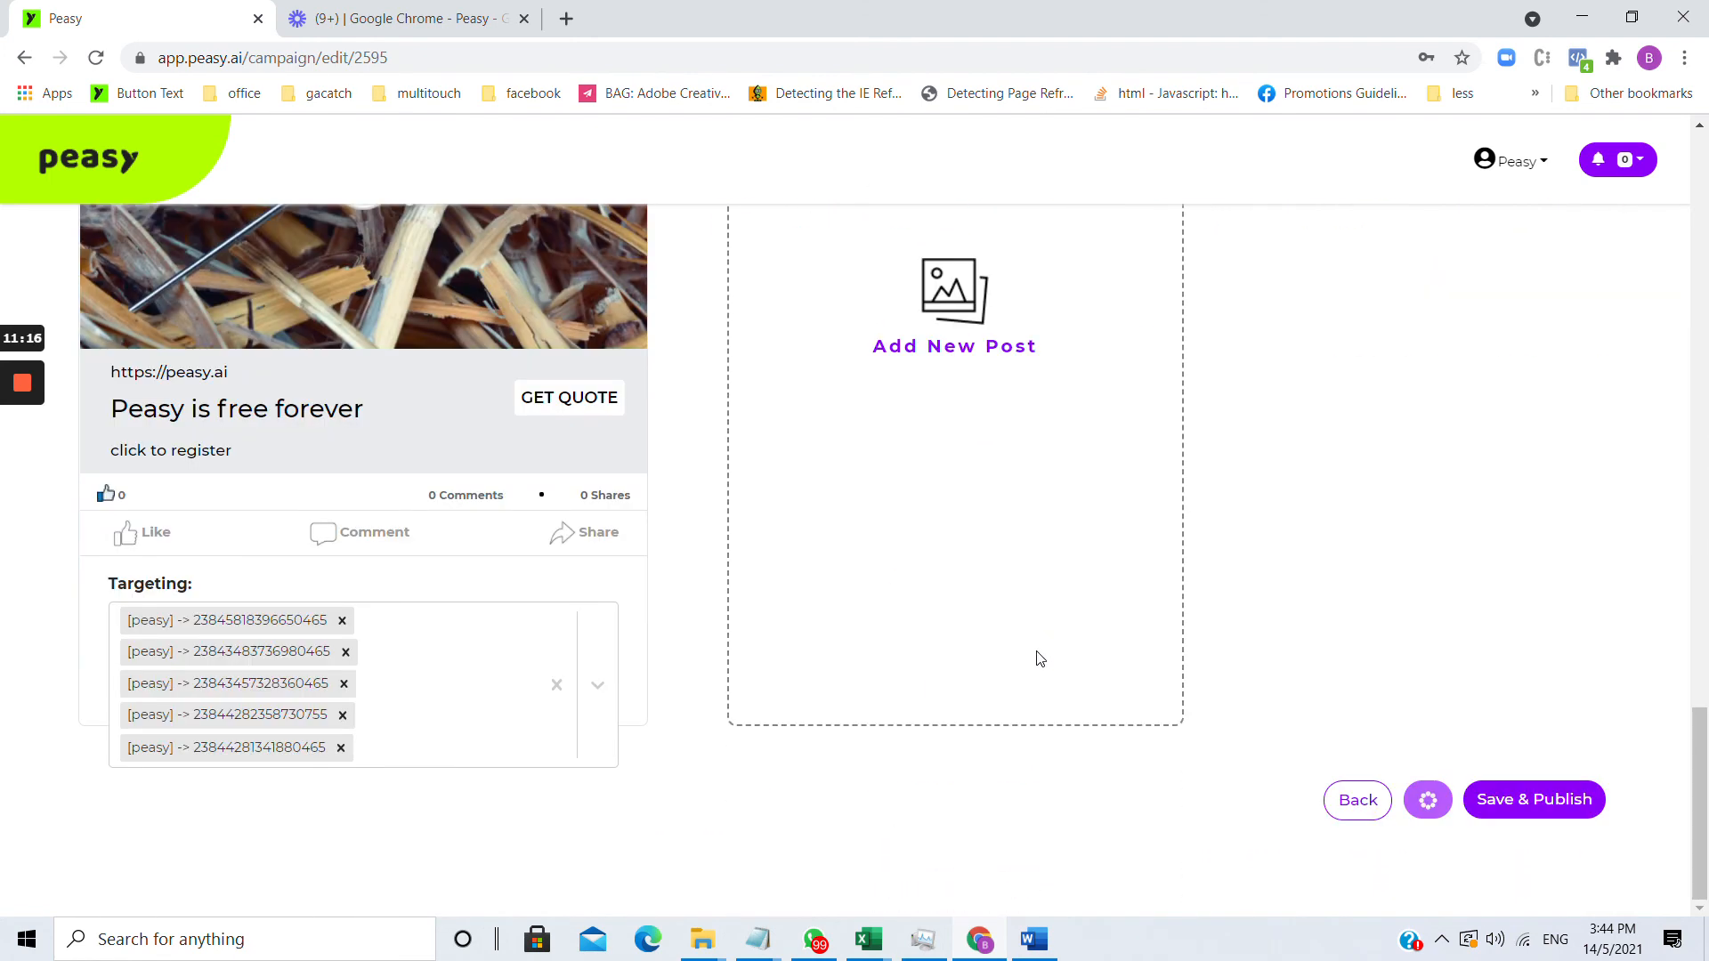